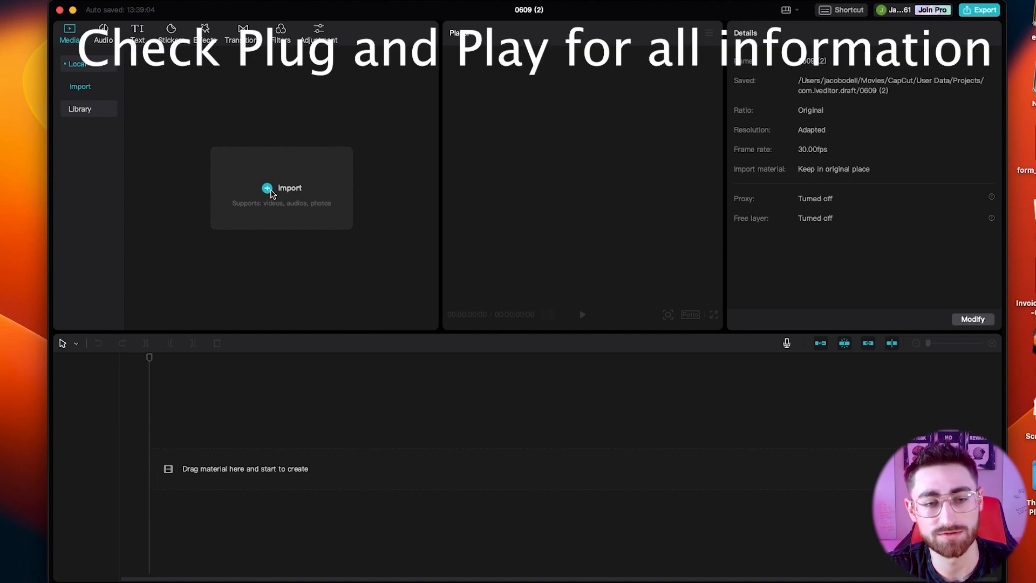
Import the seven Logan clips from the IPhone Dump folder, Logan 60 shot 1.MOV through the Logan shot (Across) file.
click(267, 189)
scroll(438, 318, down, 5)
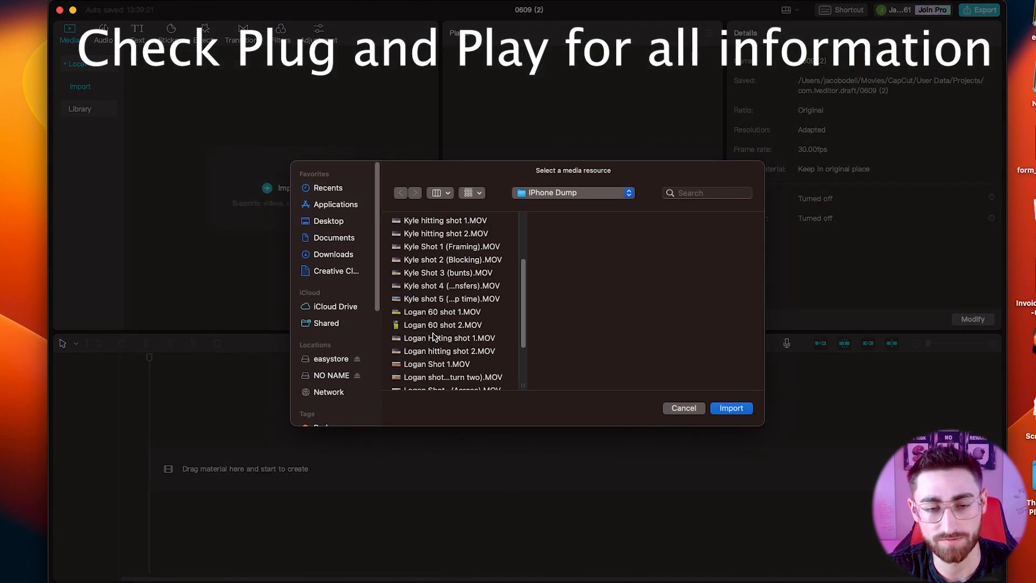
click(437, 313)
scroll(437, 315, down, 3)
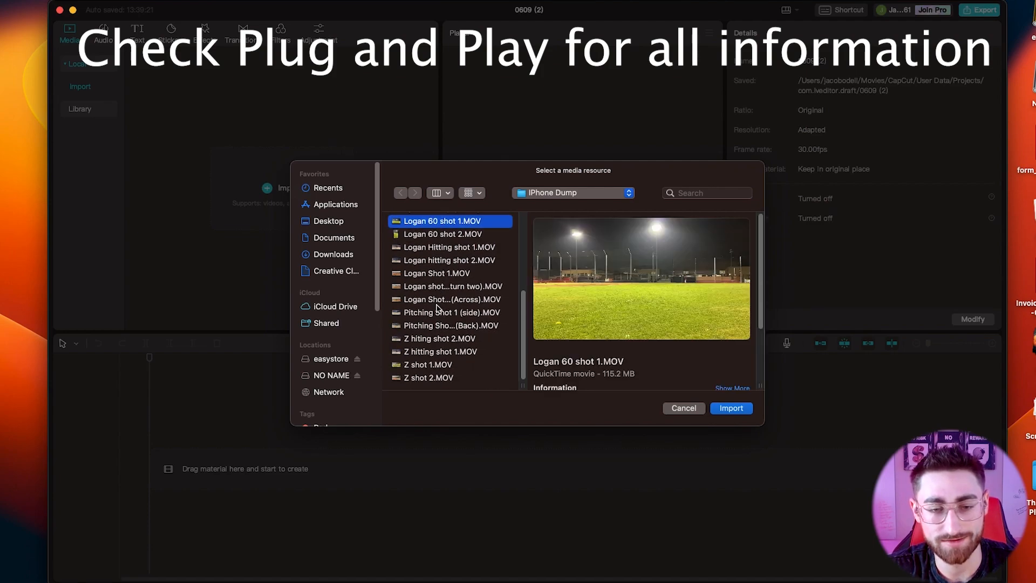
shift+click(438, 300)
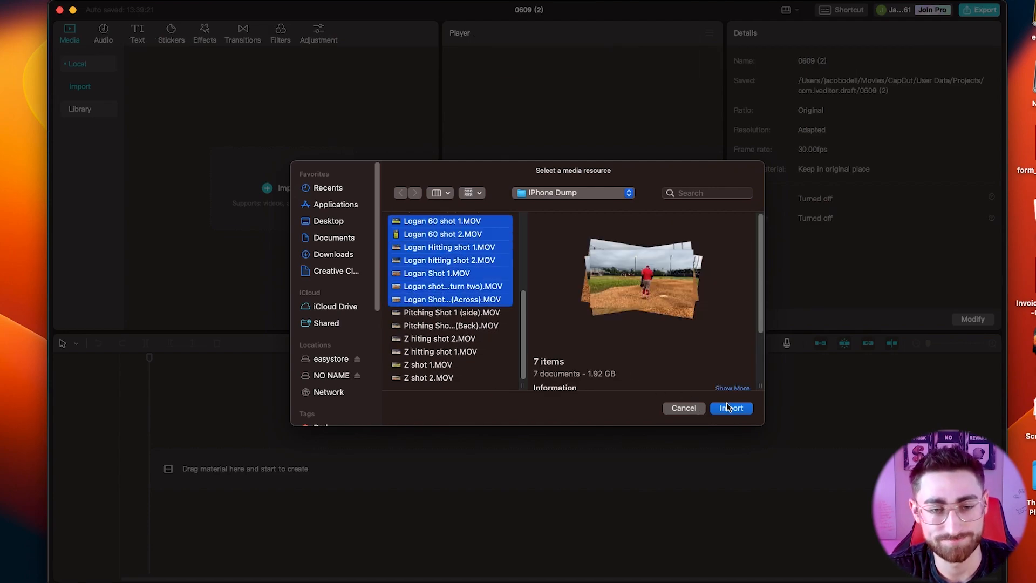
click(729, 407)
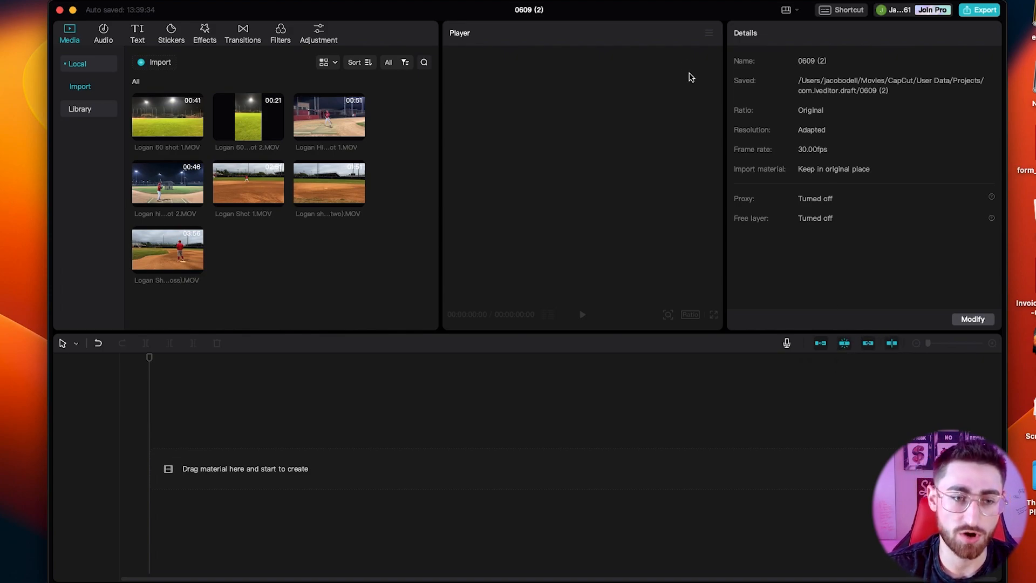
click(76, 346)
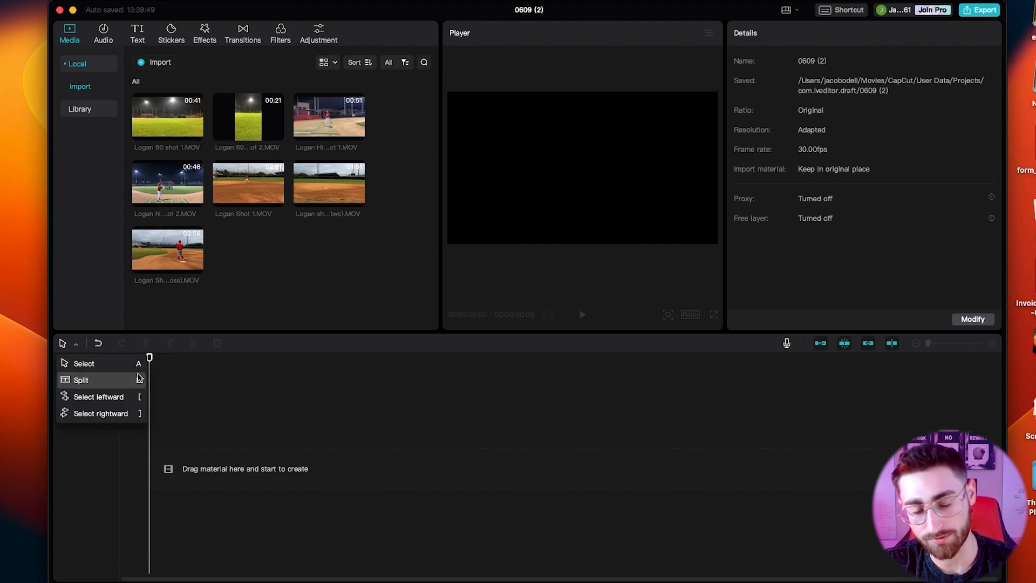
click(236, 392)
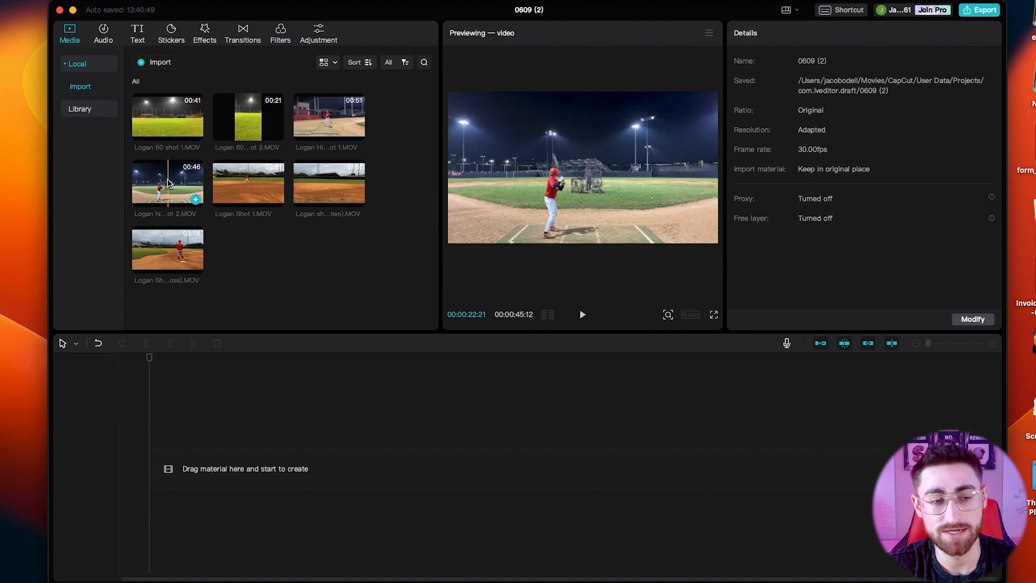
Add Logan hitting shot 2.MOV to the timeline and cut away everything after about 00:00:26:19.
click(196, 201)
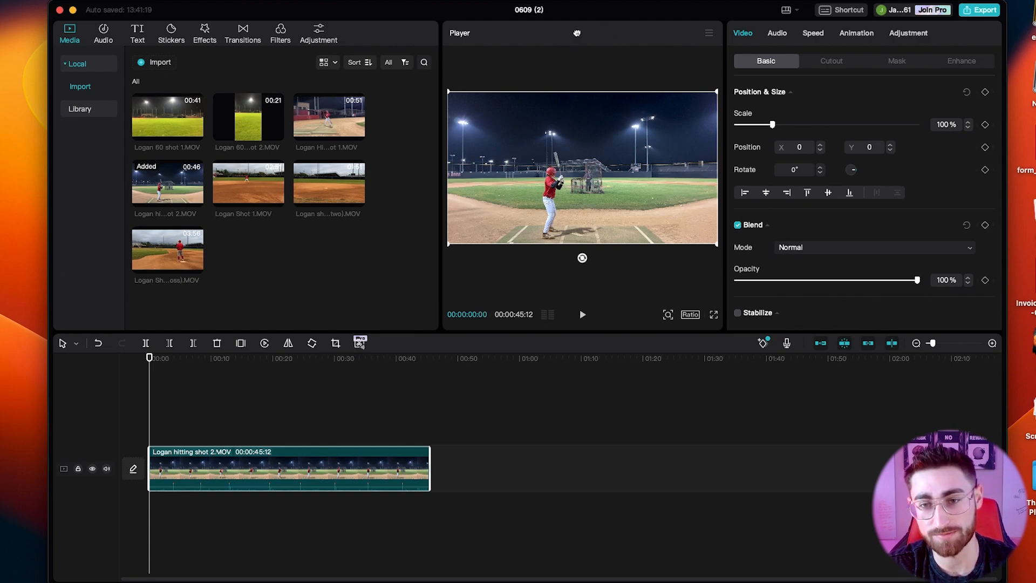
drag(842, 53, 537, 58)
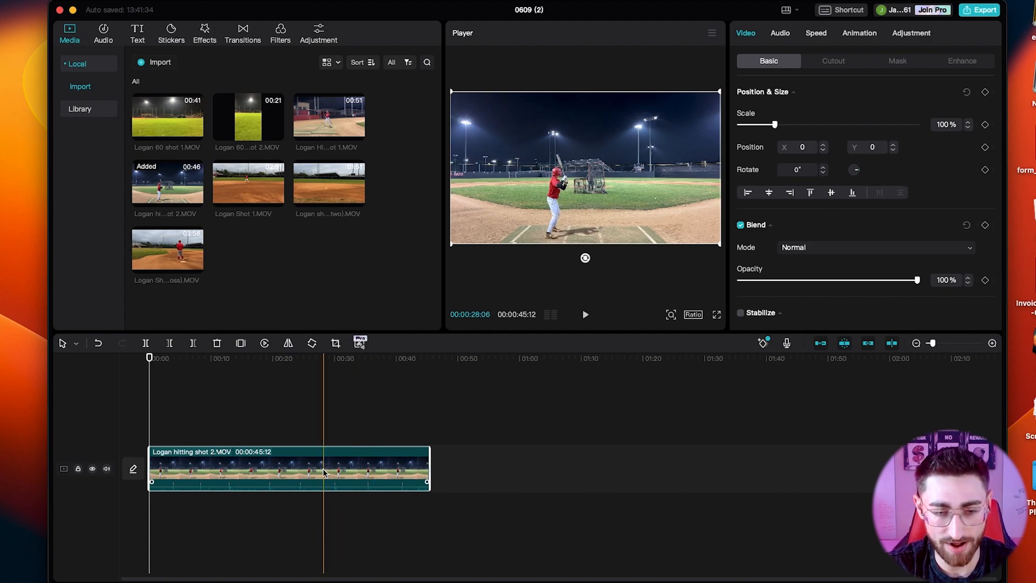
key(super+b)
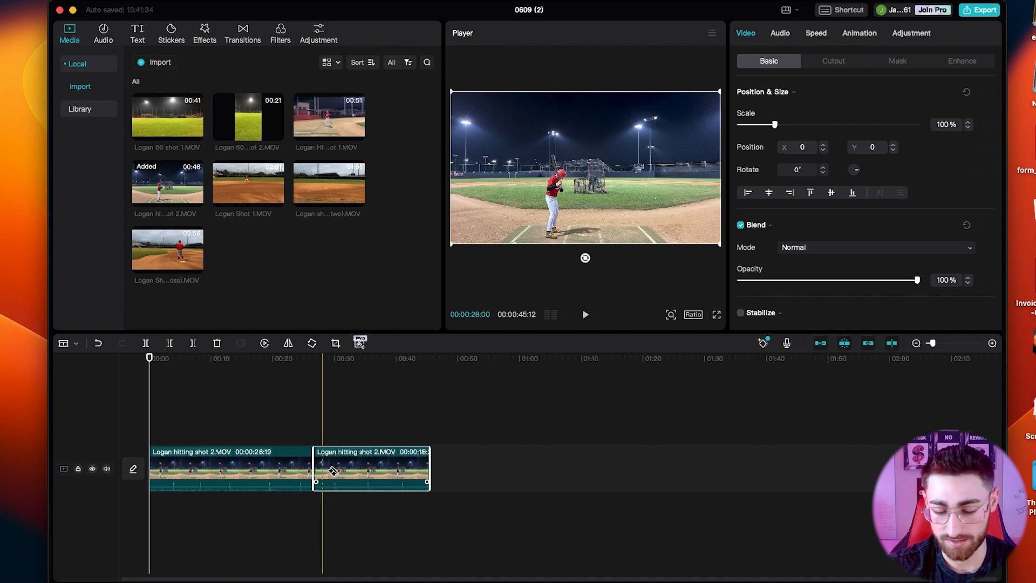
key(Delete)
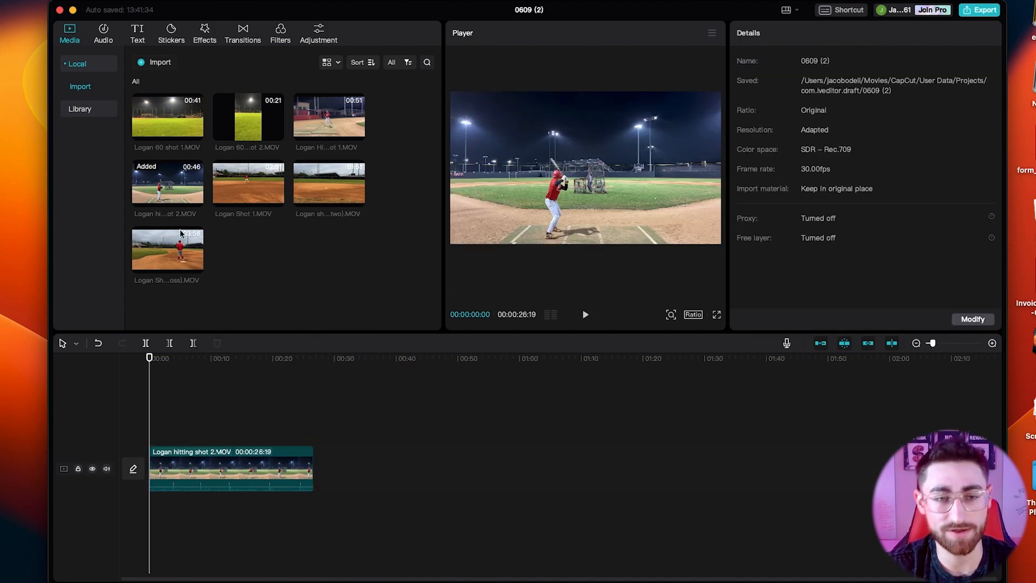
Place Logan Hitting shot 1.MOV after the first clip and cut away everything past about 00:00:40:12 on the timeline.
drag(336, 139, 322, 470)
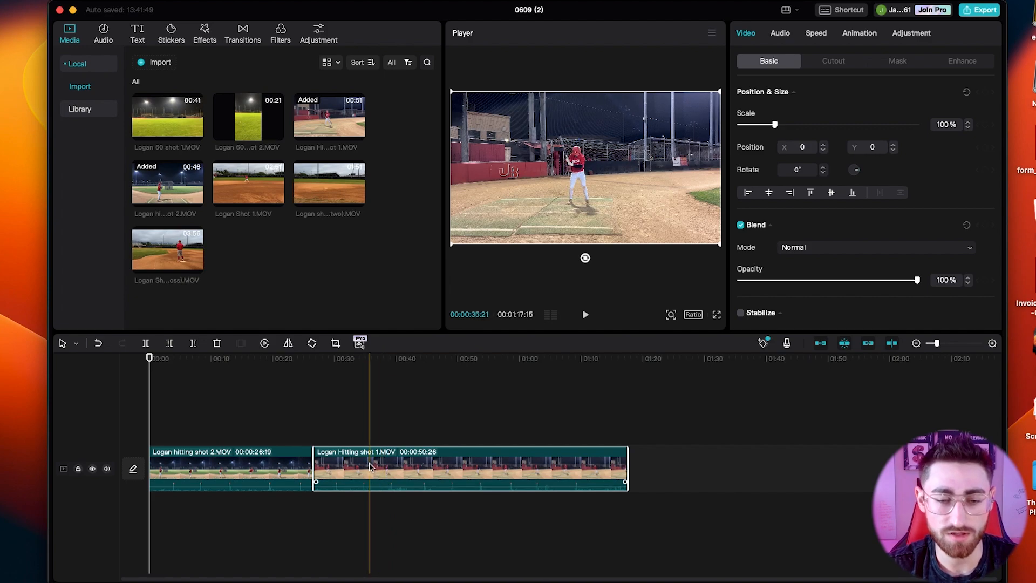
key(b)
click(400, 475)
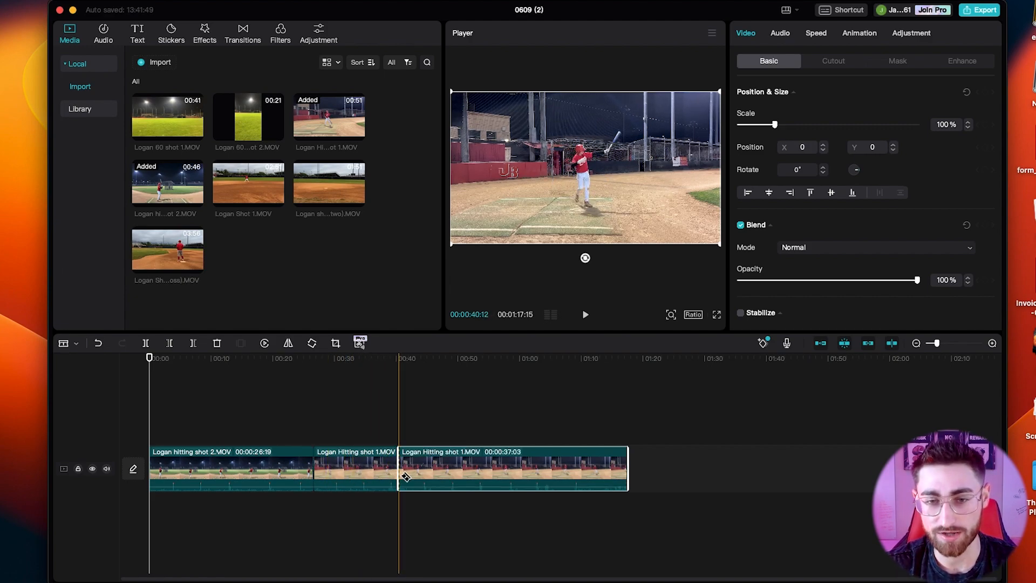
key(a)
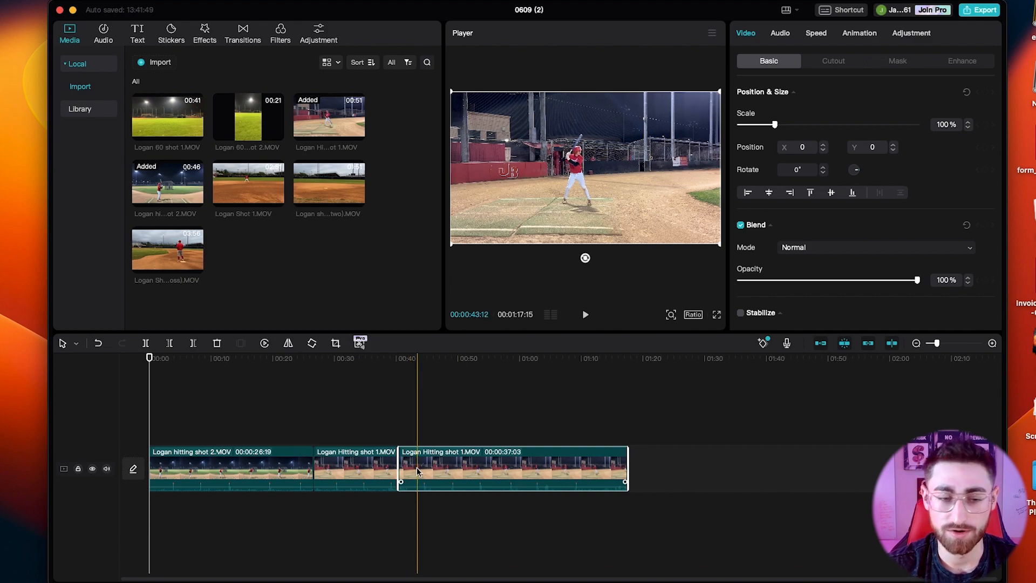
key(Delete)
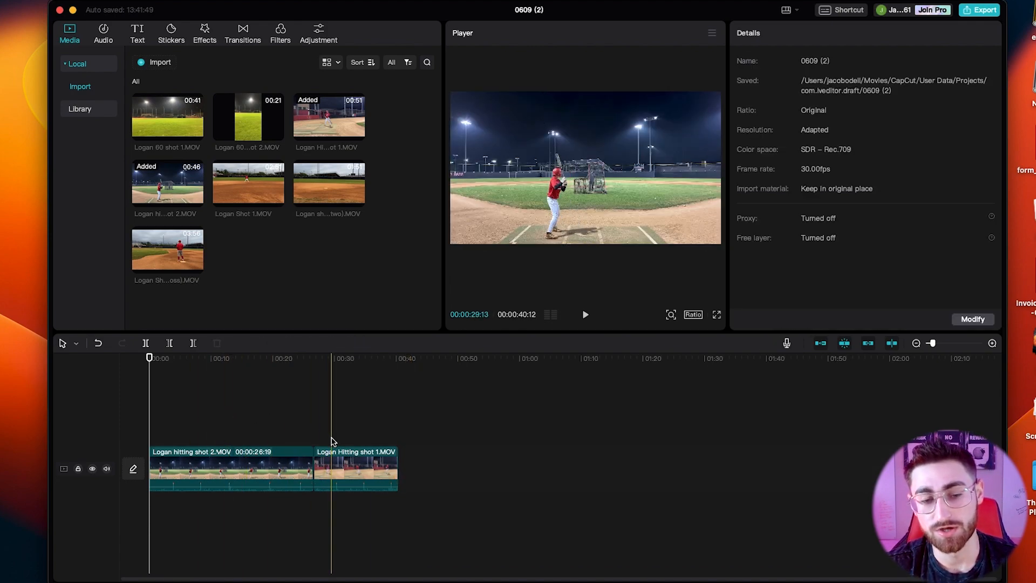
Scale the Logan Hitting shot 1.MOV clip up to 141%.
click(344, 470)
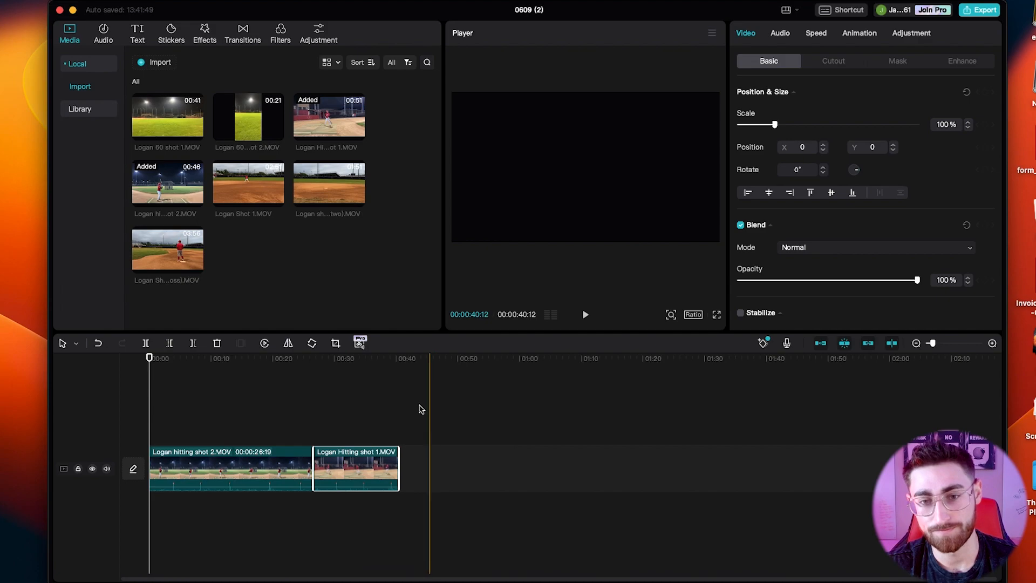
click(340, 405)
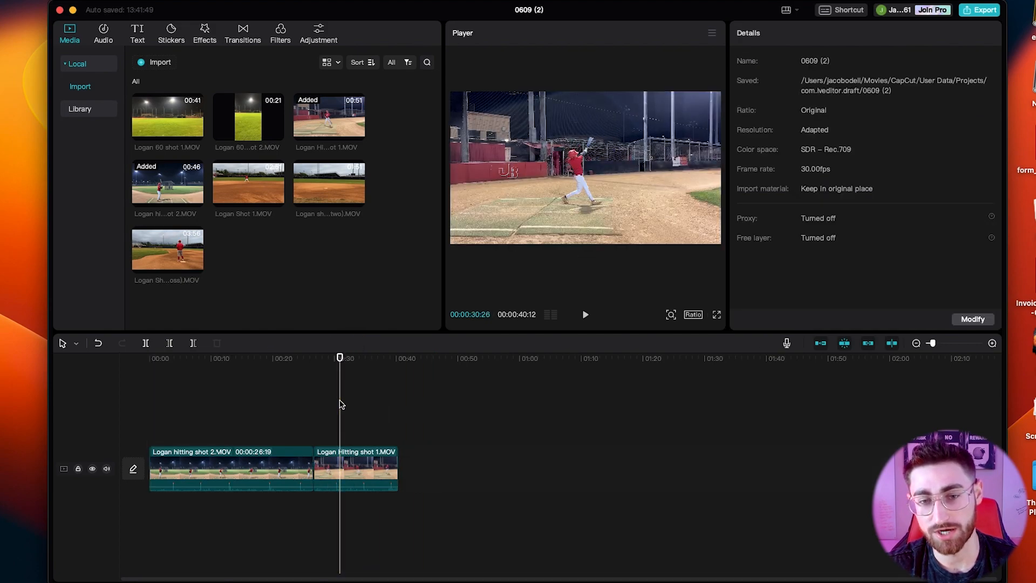
click(582, 168)
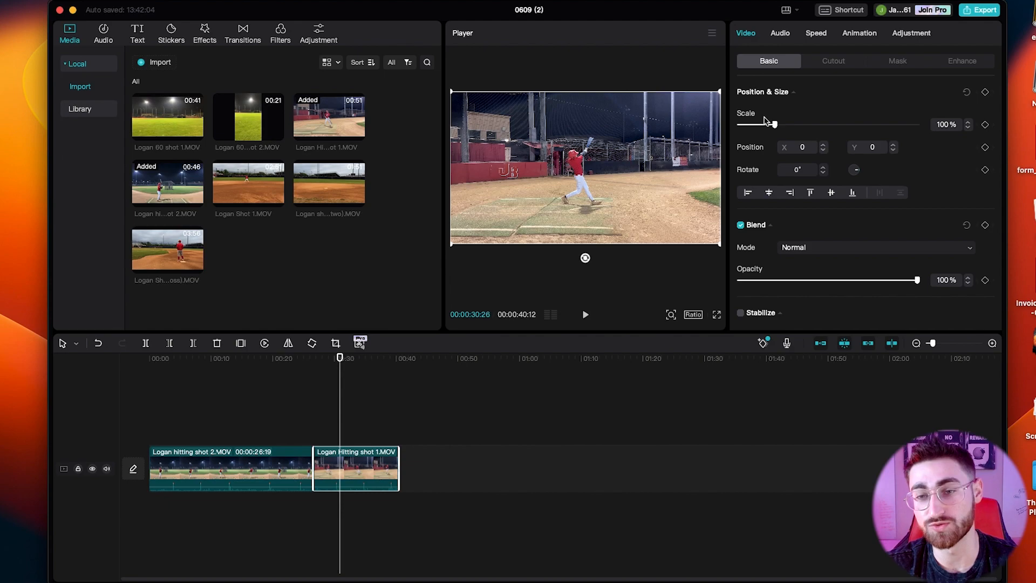
drag(777, 130, 789, 134)
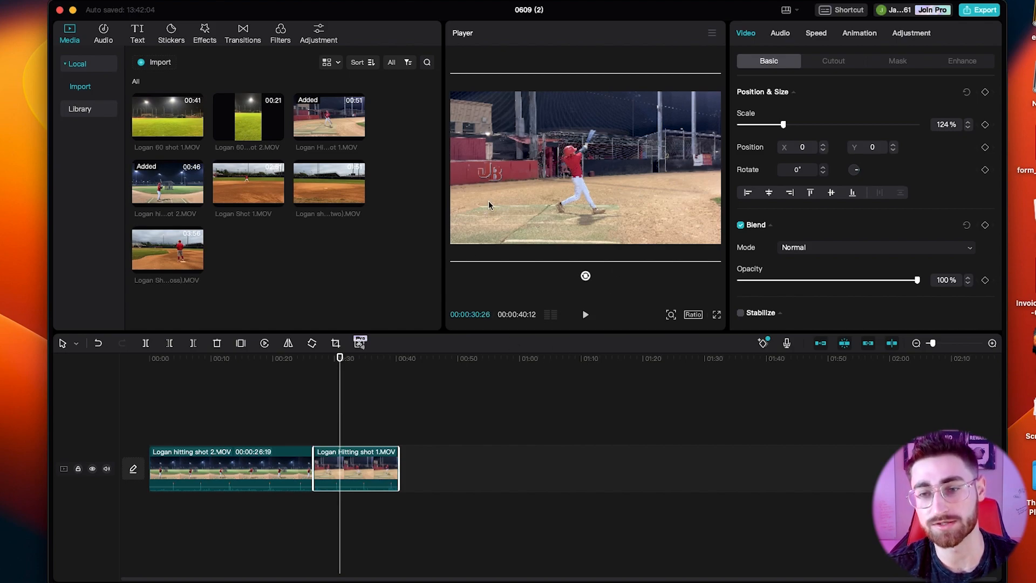
drag(783, 125, 787, 125)
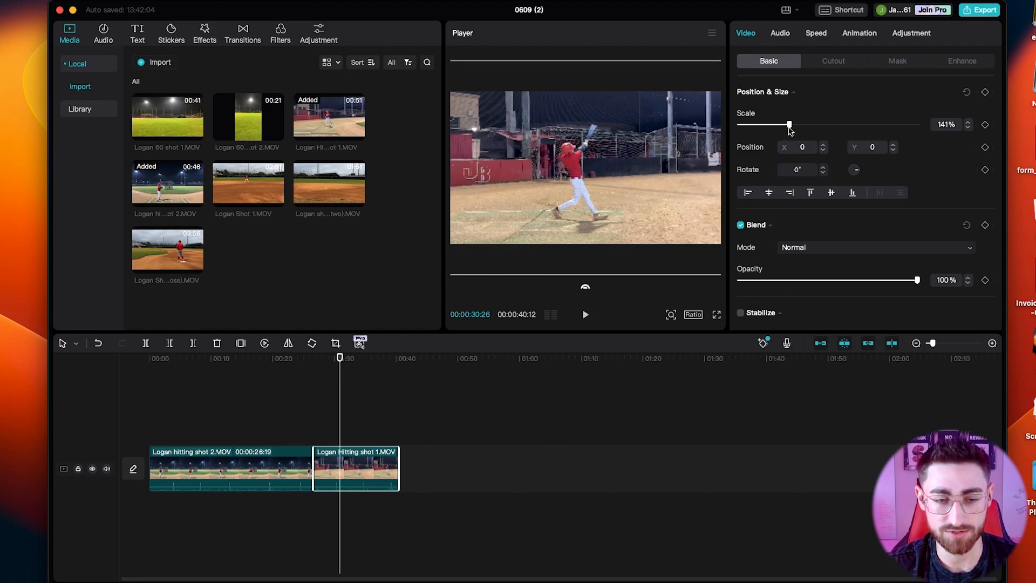
Play back the enlarged Logan Hitting shot 1.MOV clip and shift its picture horizontally to X -323.
click(328, 388)
key(space)
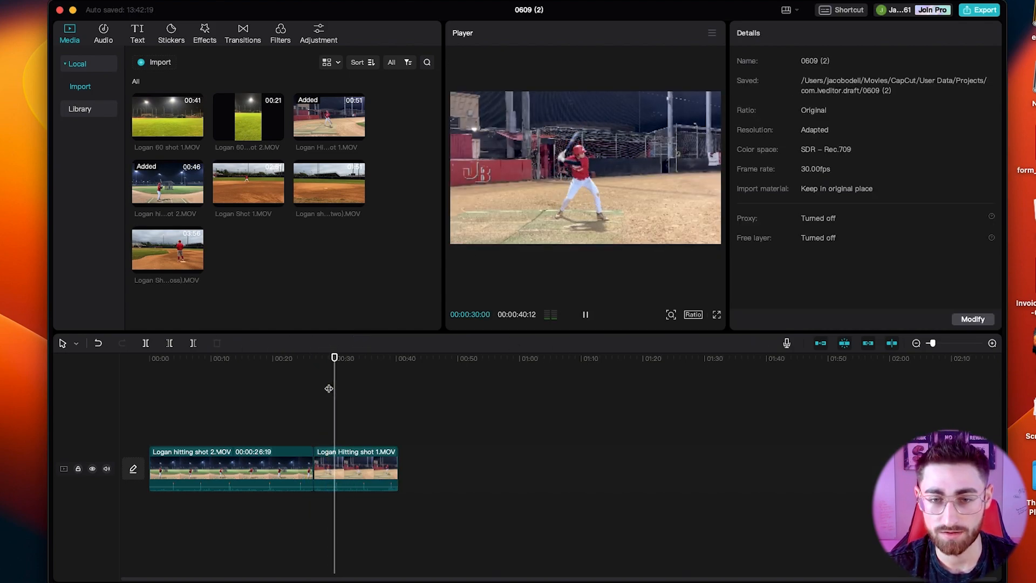
key(space)
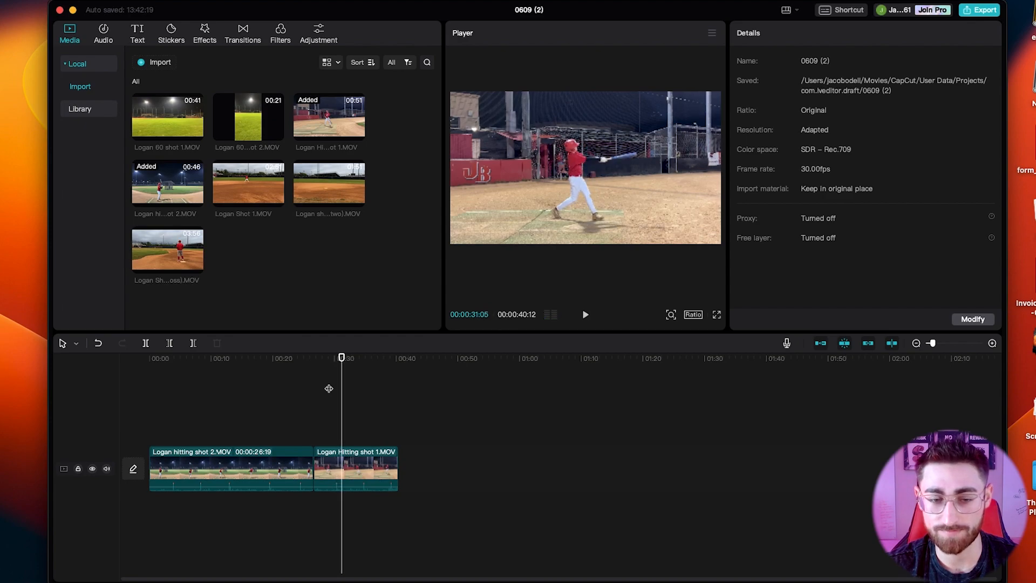
click(357, 470)
drag(632, 124, 594, 160)
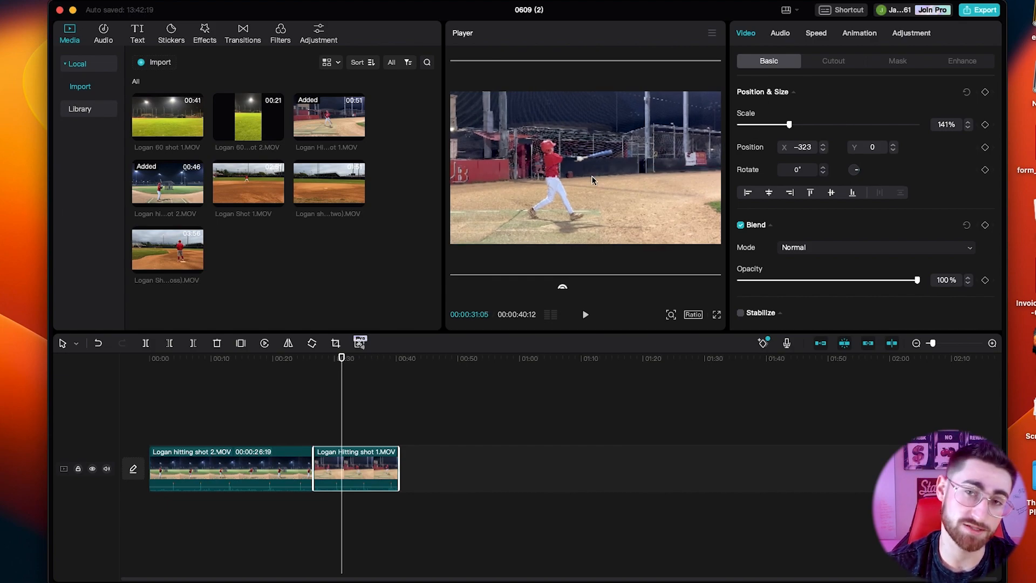
click(182, 404)
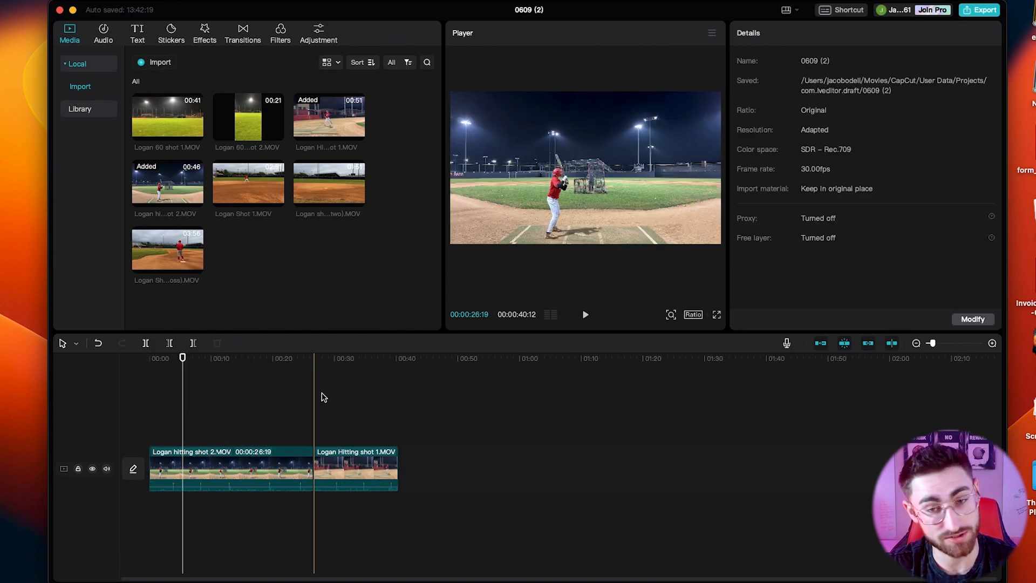
Append Logan Shot 1.MOV to the end of the timeline and cut out its section between about 01:12 and 01:15.
click(399, 411)
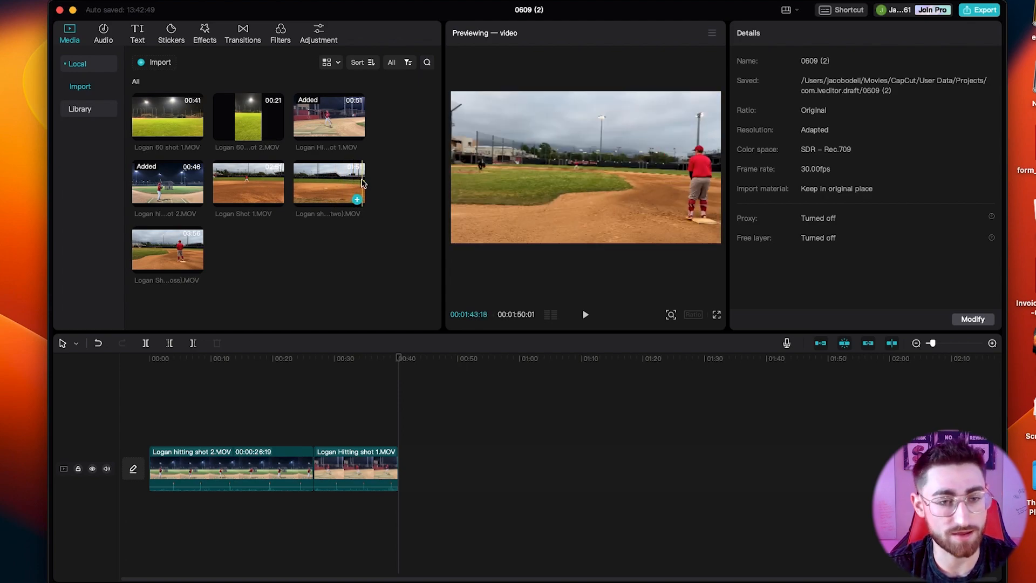
drag(250, 185, 408, 469)
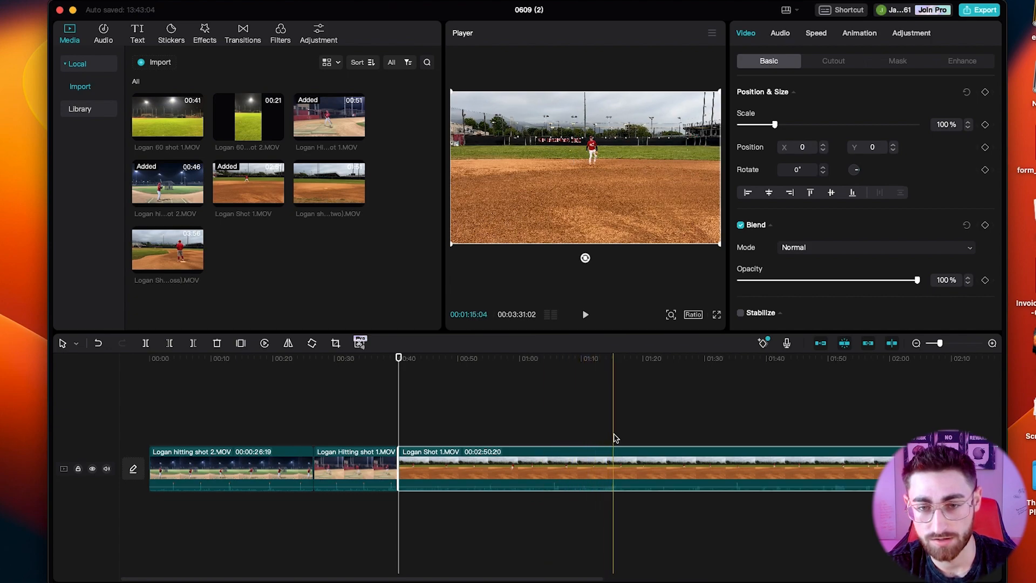
key(b)
click(595, 469)
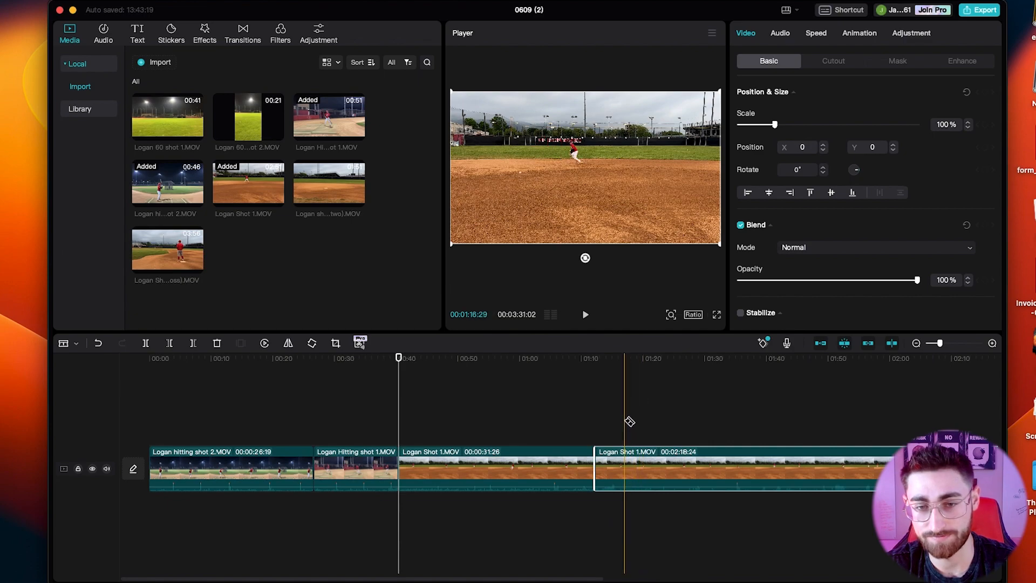
click(616, 469)
key(a)
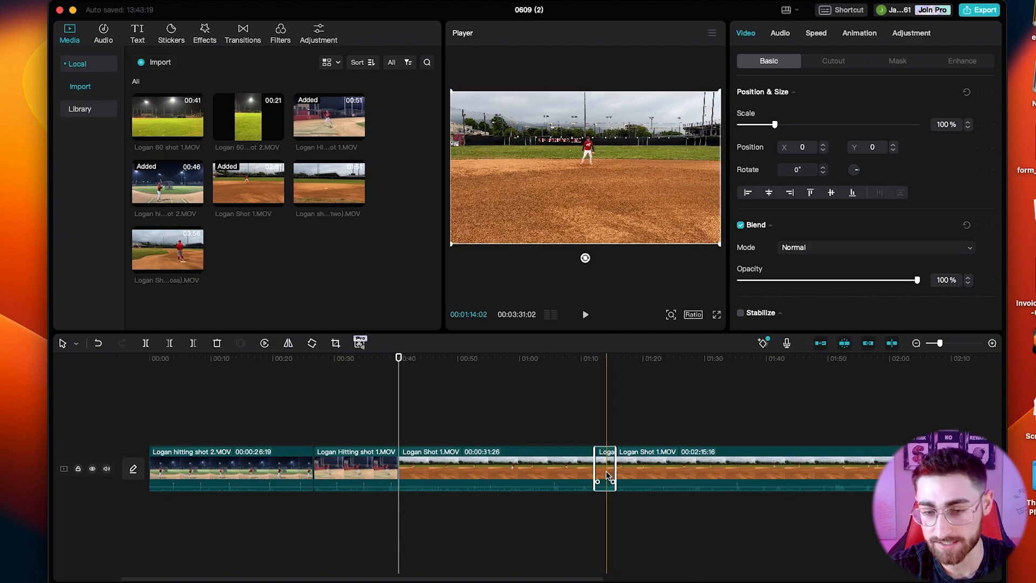
key(Delete)
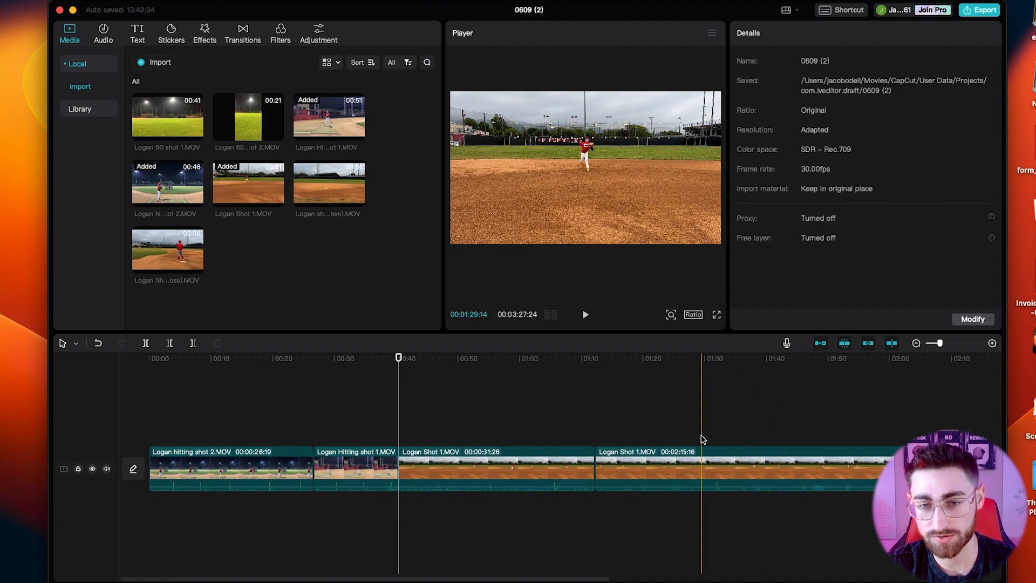
Split the last Logan Shot 1.MOV segment at about 01:32 and 01:40 and delete the piece between the cuts.
click(715, 456)
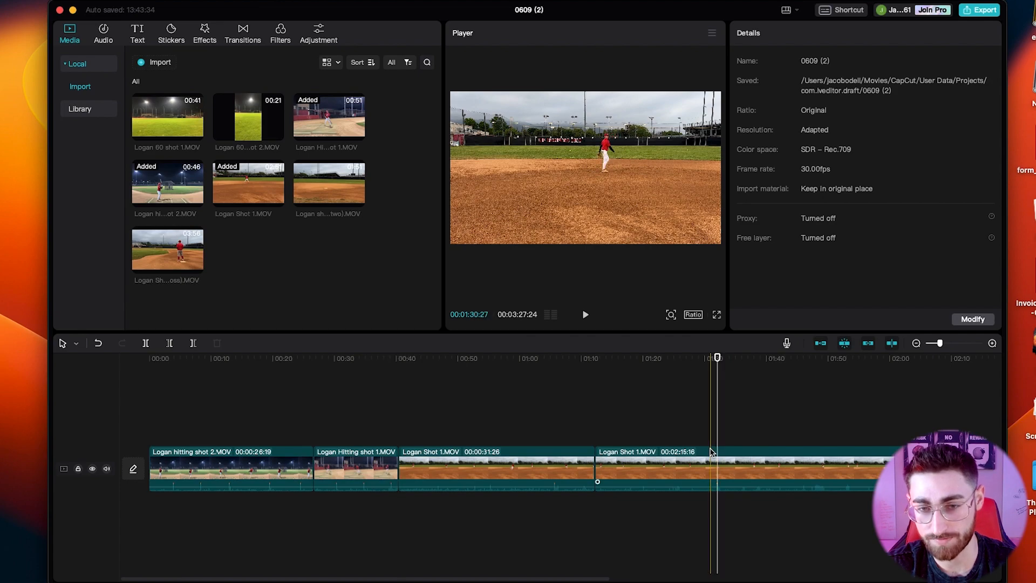
key(b)
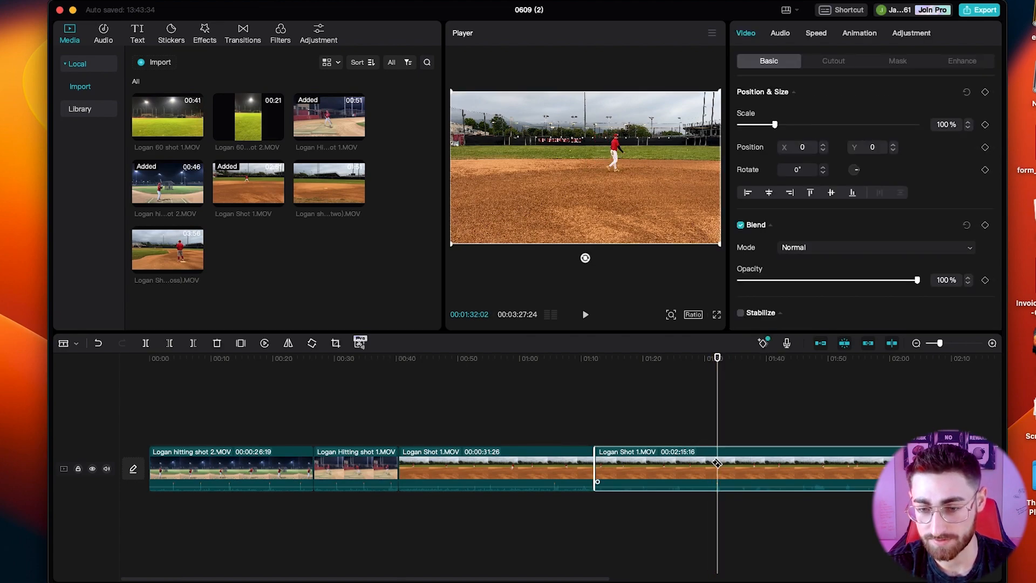
click(718, 463)
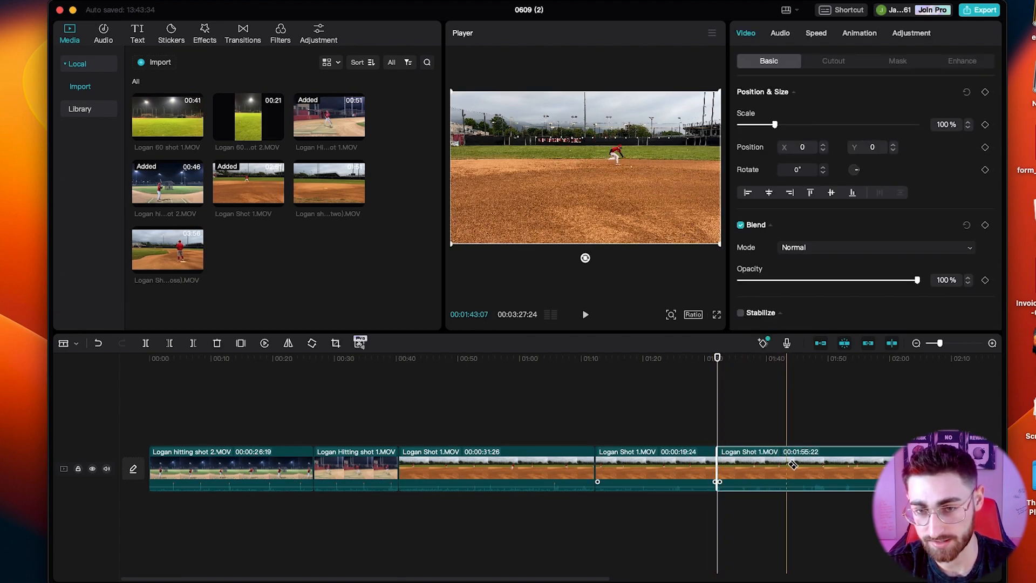
click(768, 466)
key(a)
click(750, 473)
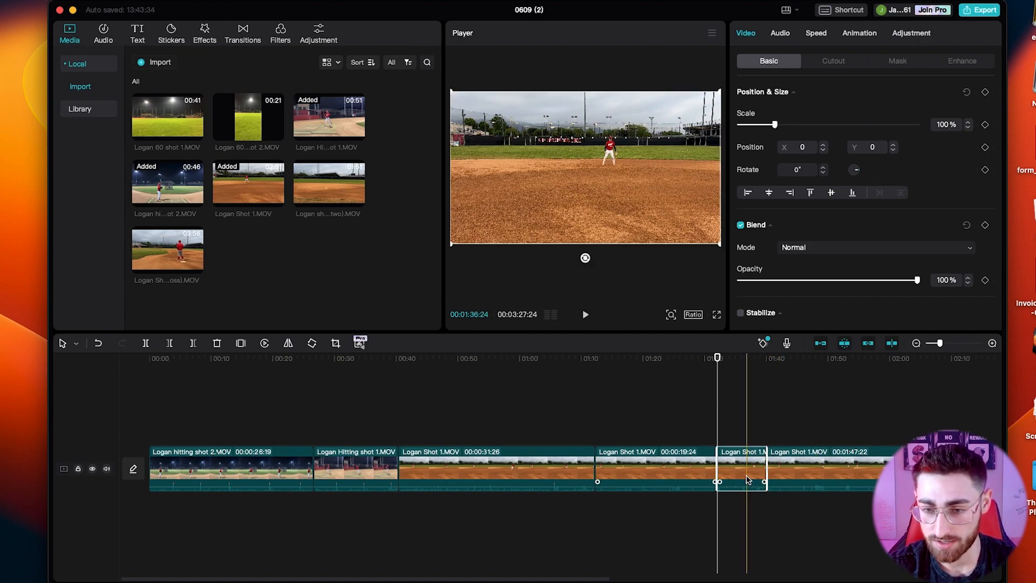
key(Delete)
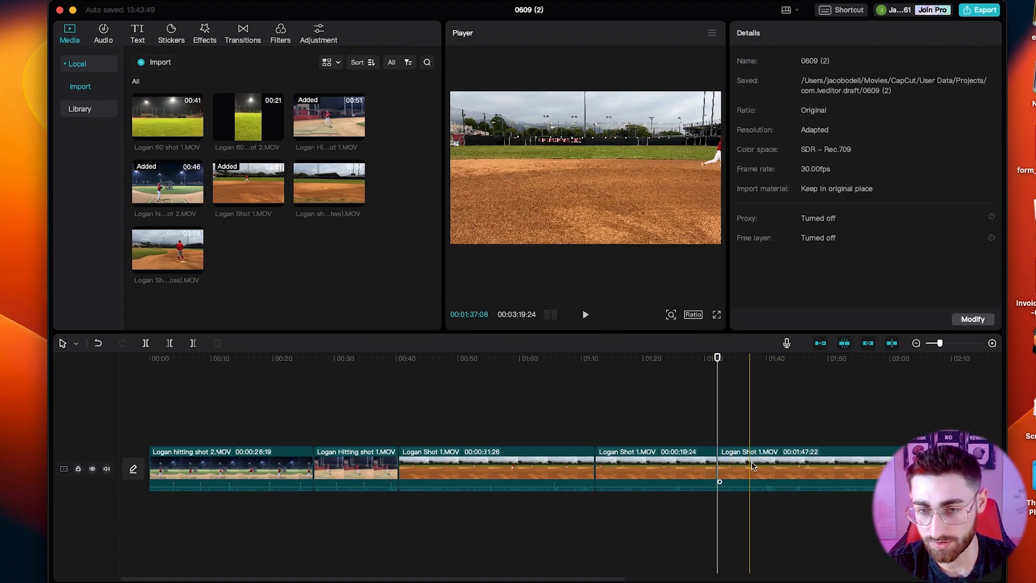
Split the last Logan Shot 1.MOV segment at about 01:46 and delete the piece before the cut.
click(816, 479)
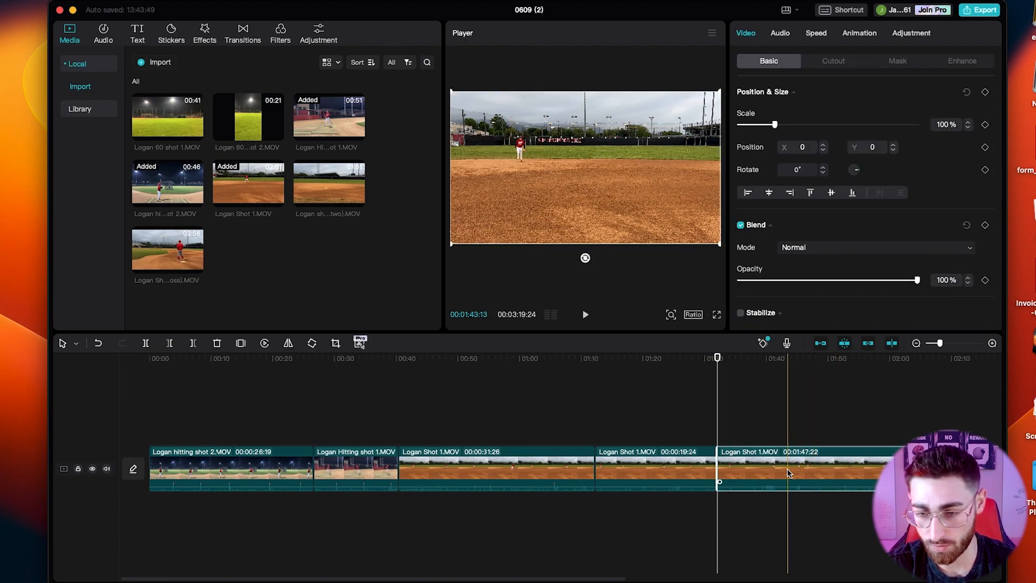
click(804, 478)
key(a)
click(773, 475)
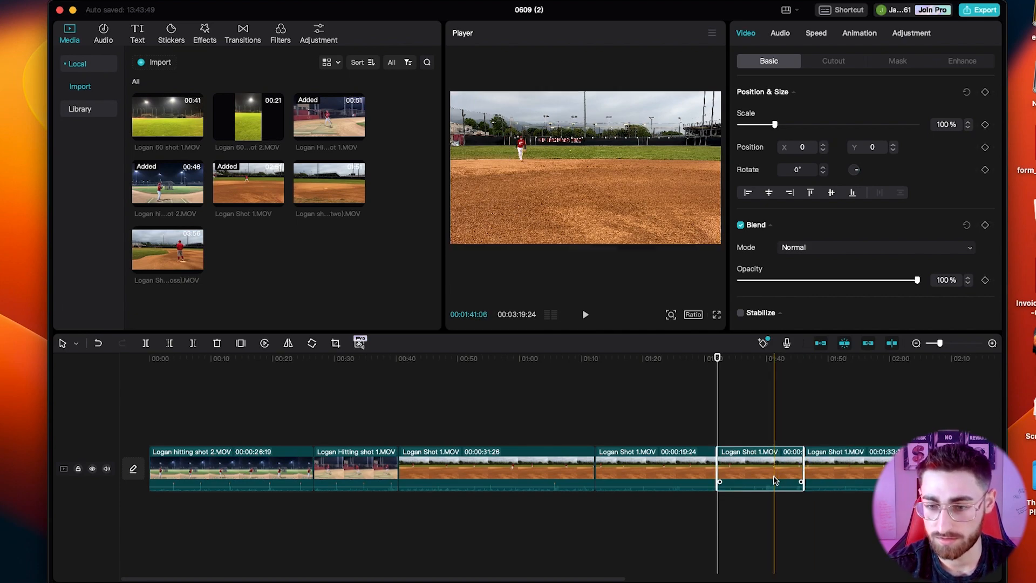
key(Delete)
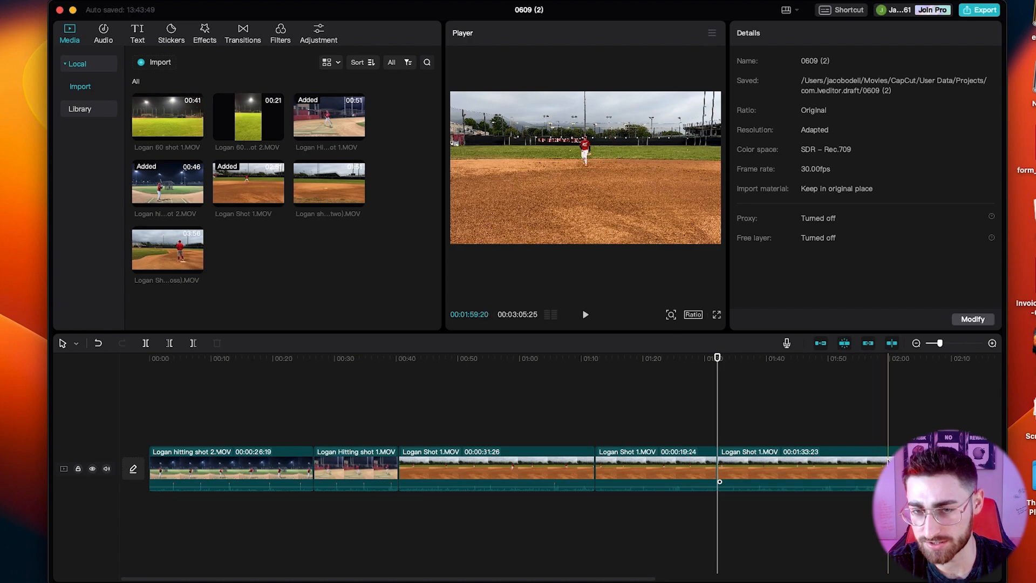
Split the last Logan Shot 1.MOV segment at about 01:49 and delete everything after the cut.
click(826, 469)
key(super+b)
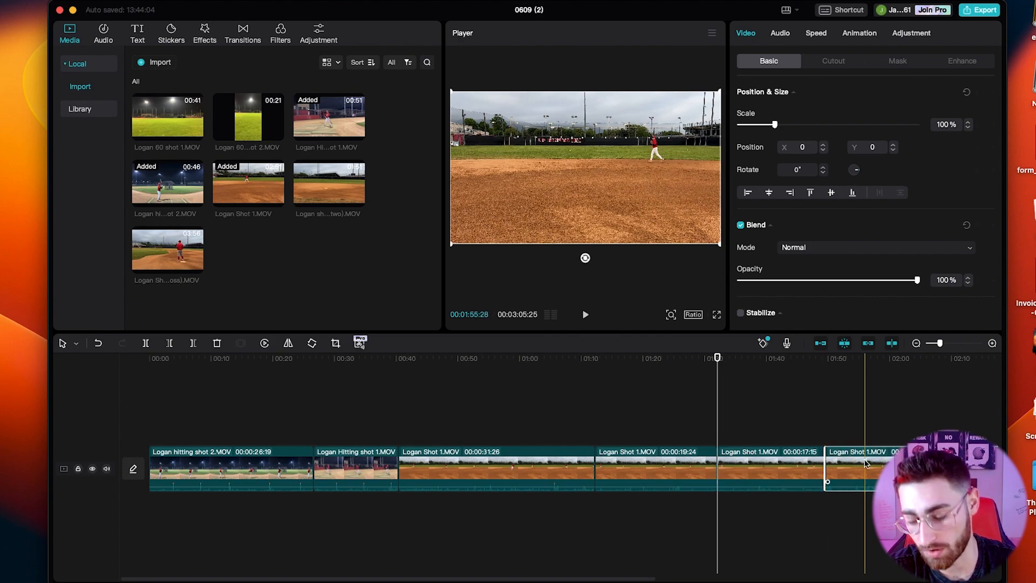
key(Delete)
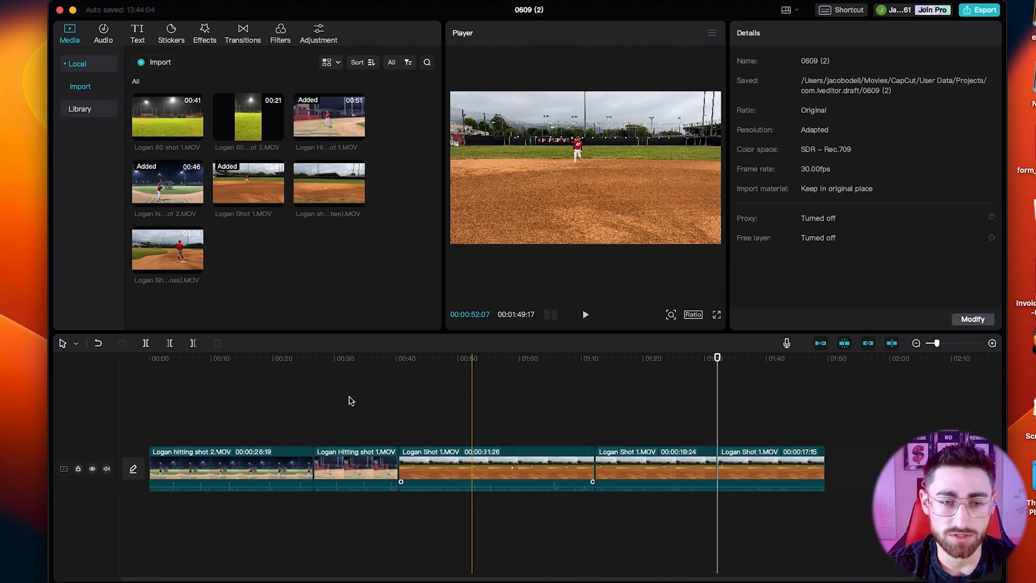
Append Logan Shot 3 (Across).MOV to the end of the timeline and mute its audio.
drag(356, 198, 303, 209)
drag(676, 326, 835, 470)
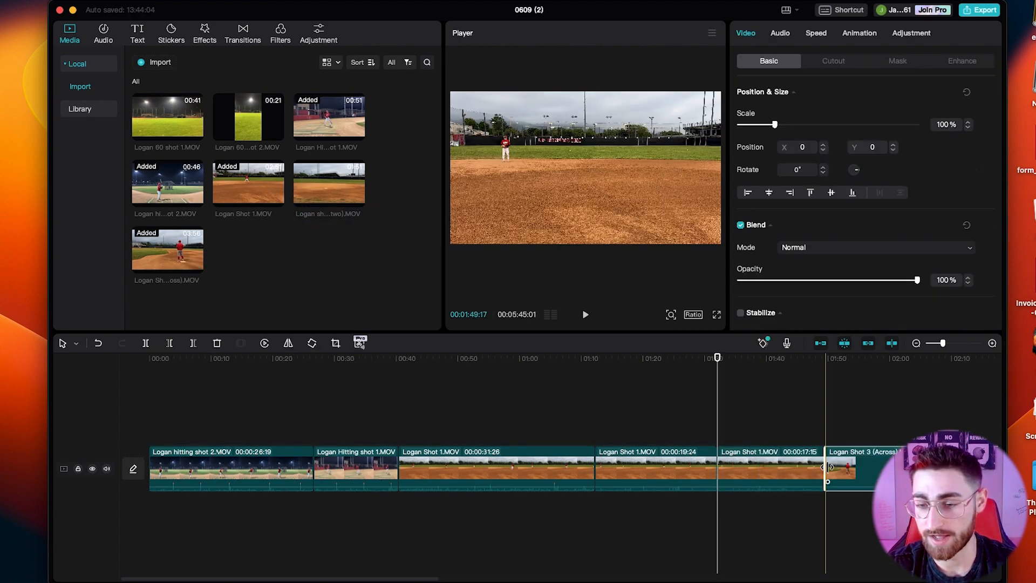
click(825, 449)
key(space)
click(827, 456)
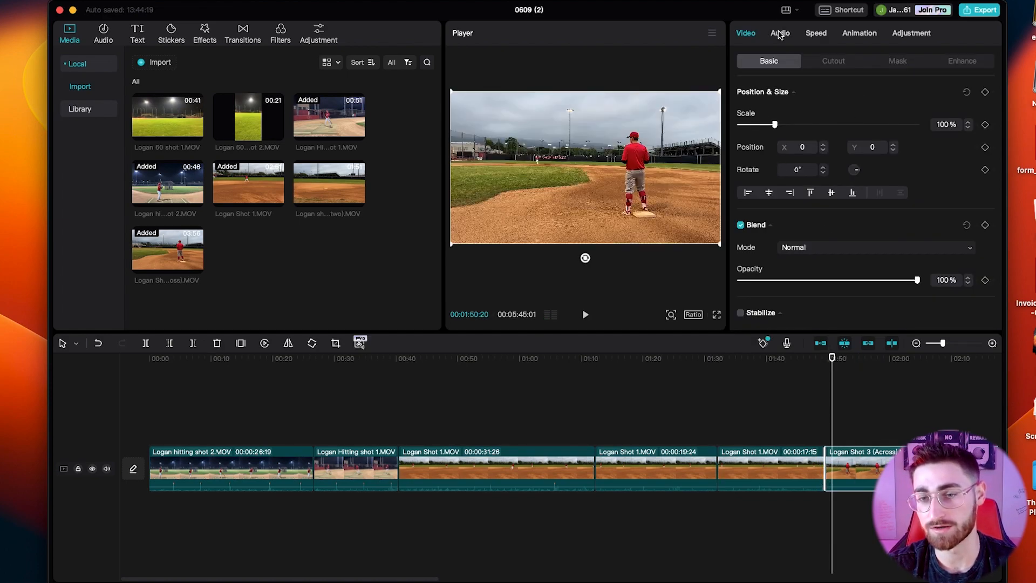
click(780, 34)
click(869, 393)
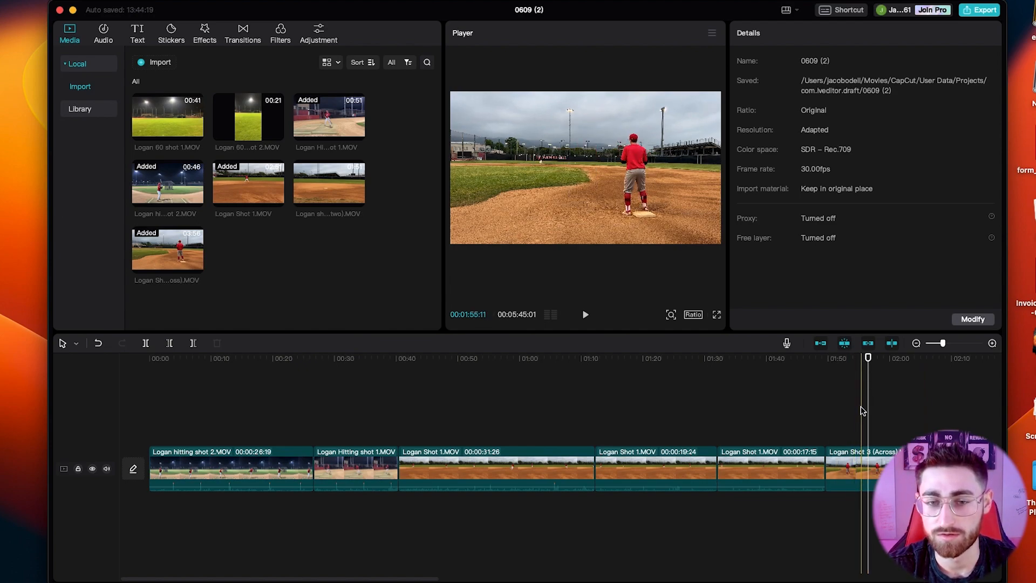
Play through Logan Shot 3 (Across).MOV, split it at about 02:04 and delete the piece before the cut.
click(862, 412)
key(space)
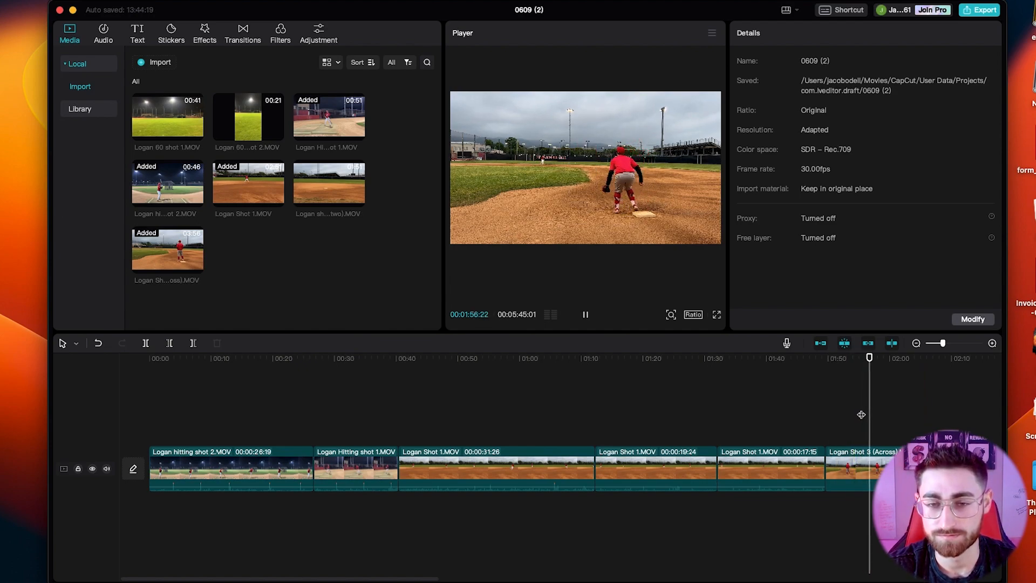
key(space)
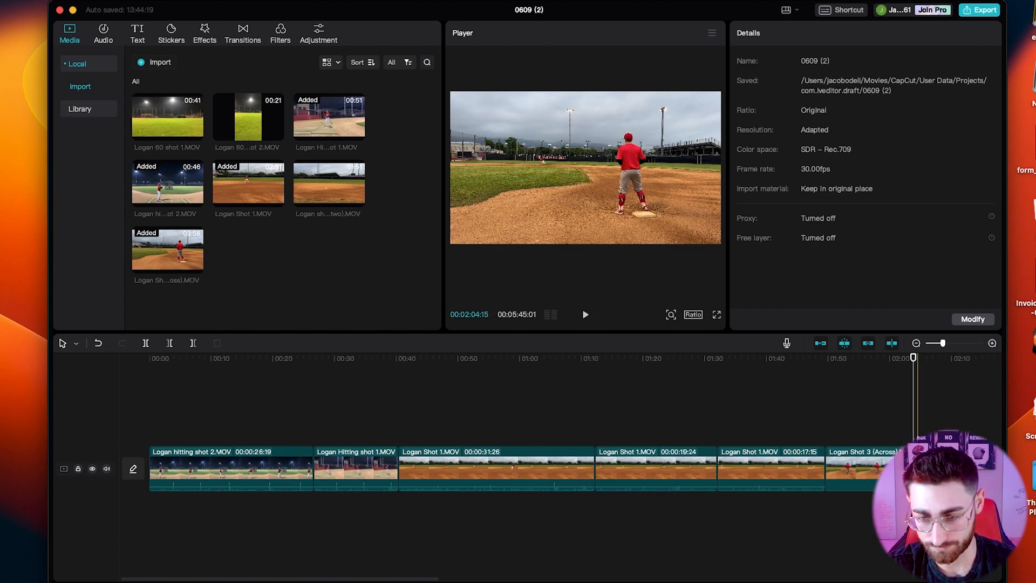
click(914, 469)
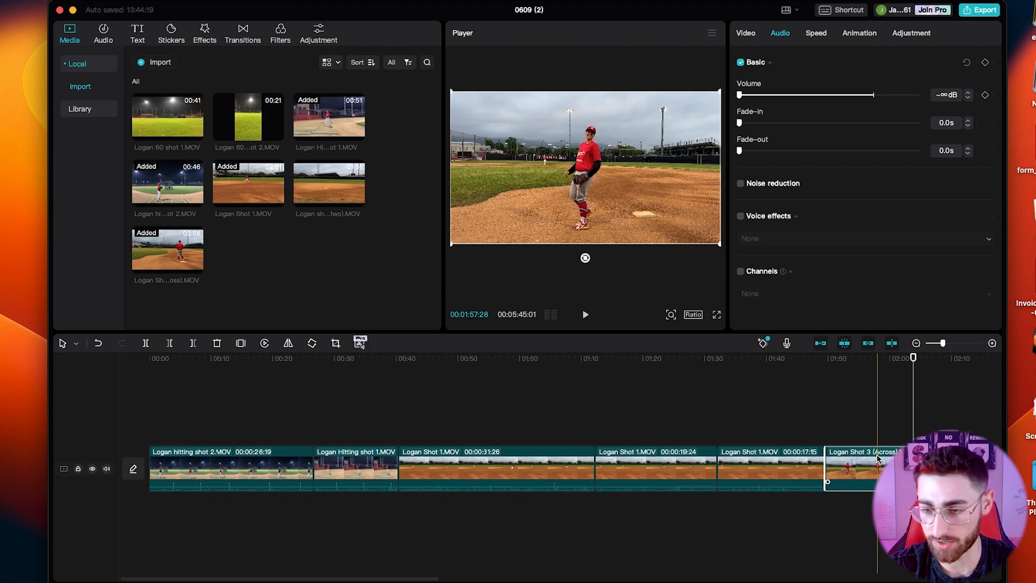
key(Delete)
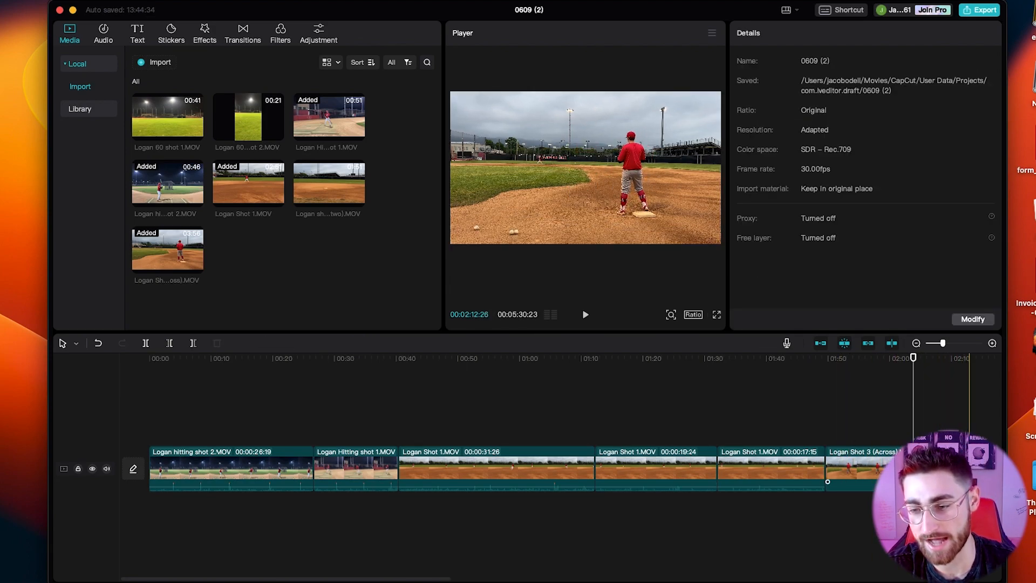
Split Logan Shot 3 (Across).MOV at about 02:12 and delete the remainder of the clip.
click(969, 469)
key(a)
click(982, 468)
scroll(982, 468, right, 7)
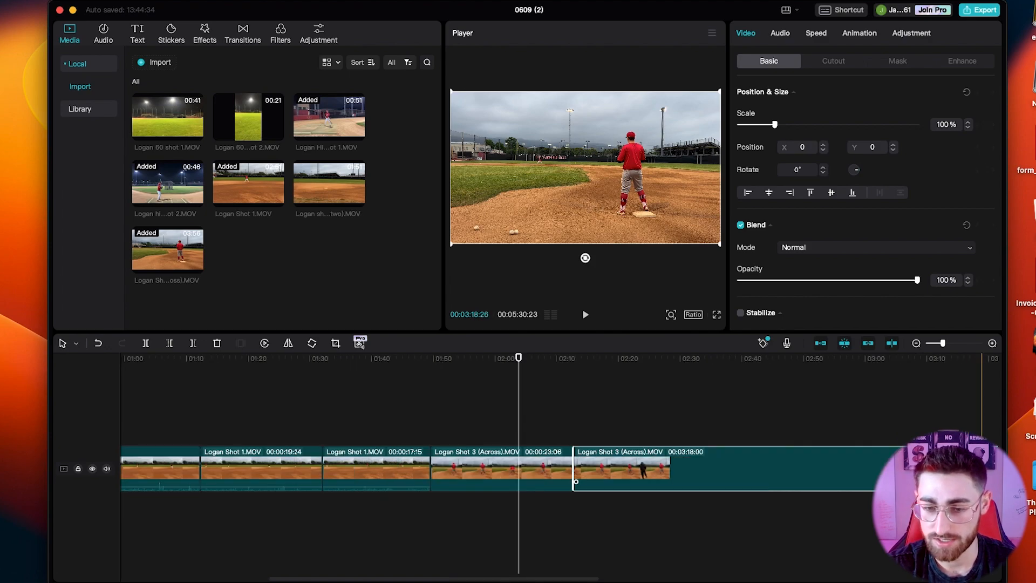
key(Delete)
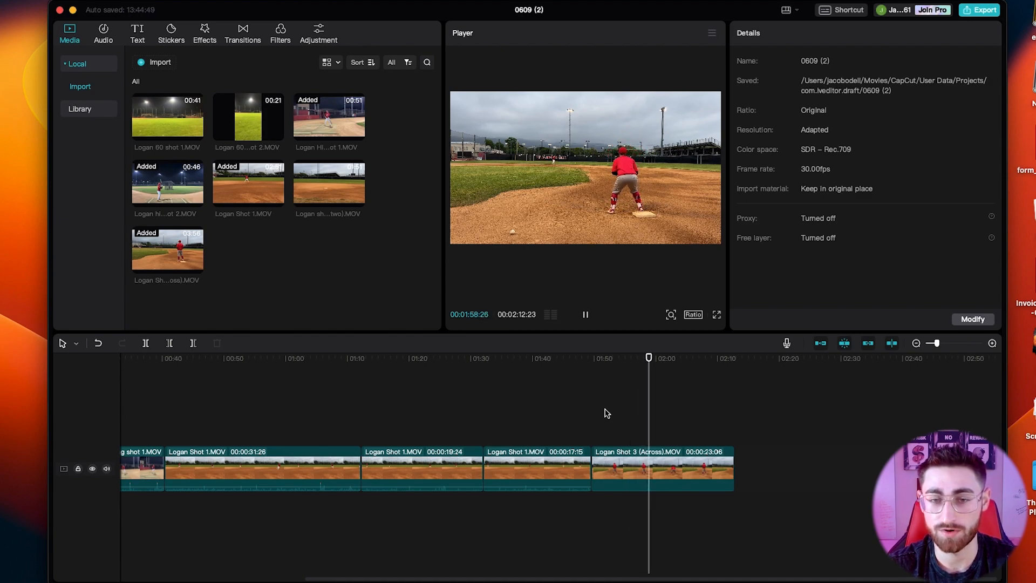
Scale Logan Shot 3 (Across).MOV up to 122% and play back its start and the preceding Logan Shot 1.MOV segment.
click(640, 468)
drag(774, 125, 782, 125)
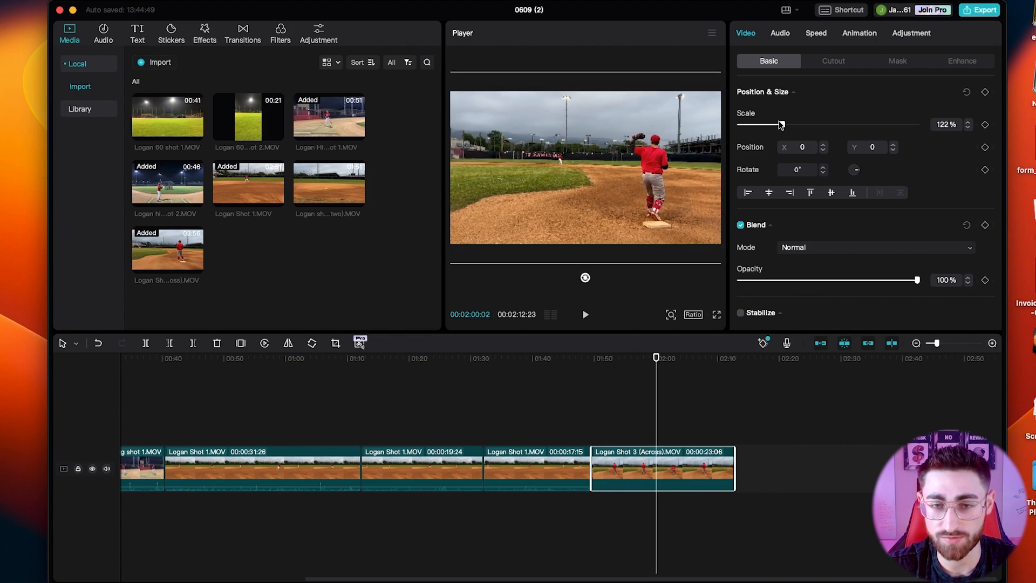
click(604, 379)
key(space)
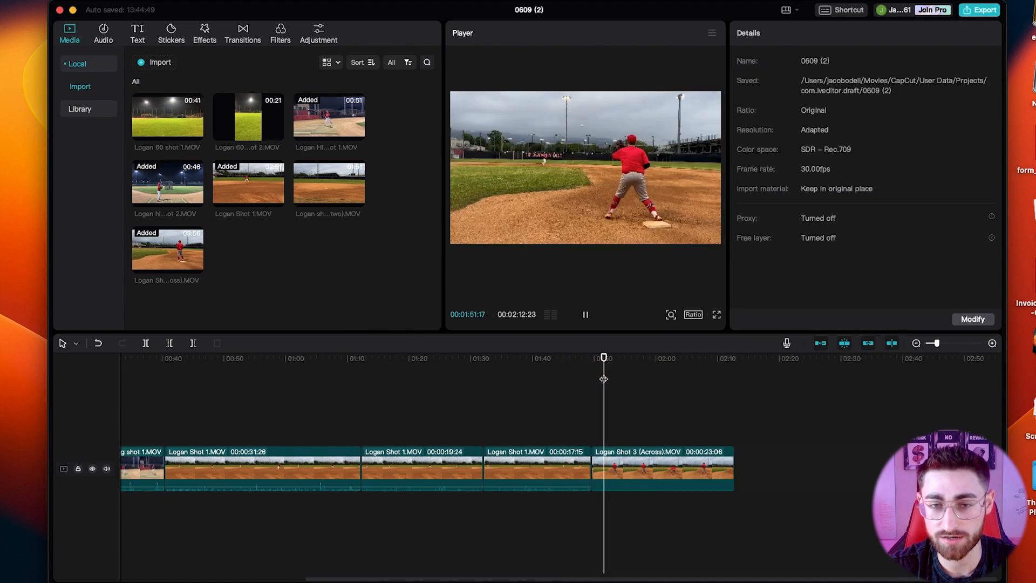
click(571, 384)
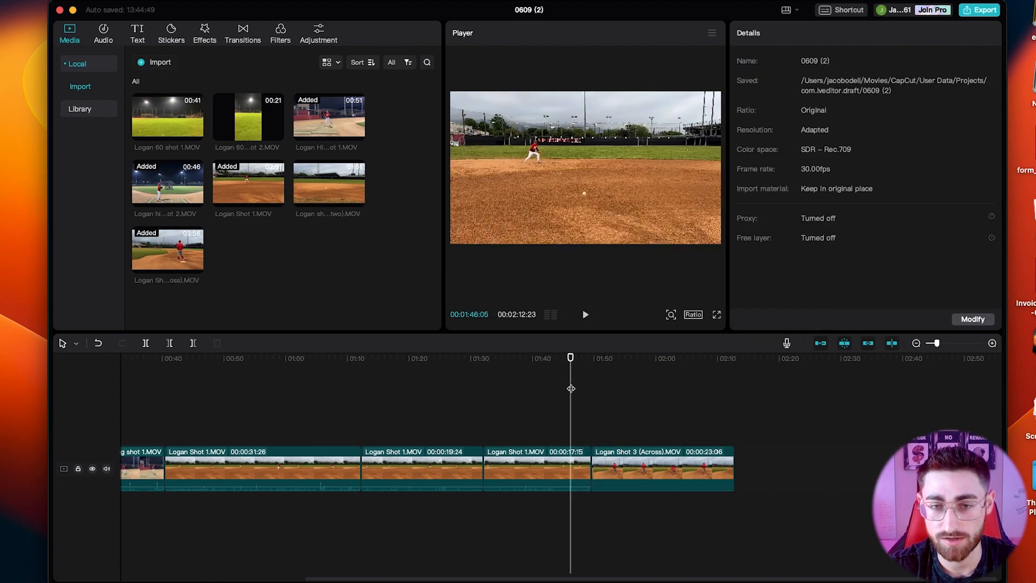
click(537, 426)
key(space)
key(space)
click(512, 472)
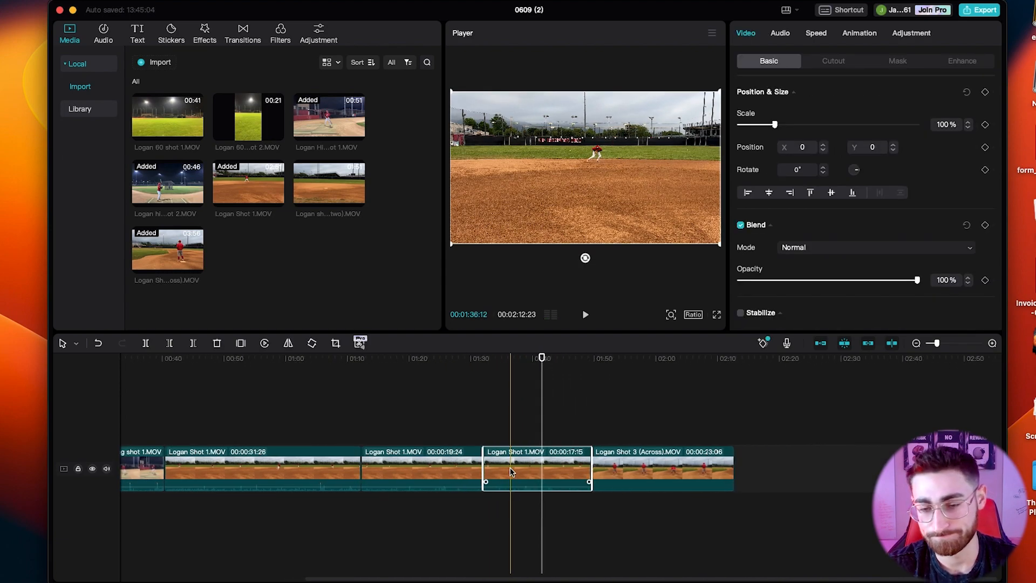
click(647, 469)
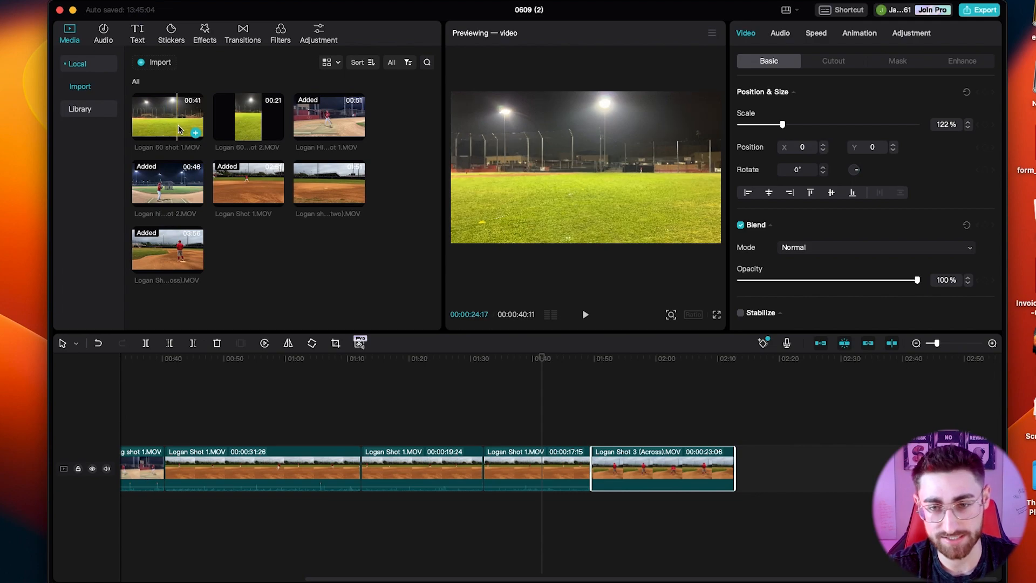
Append Logan 60 shot 1.MOV to the end of the timeline and mute its audio.
drag(225, 123, 702, 448)
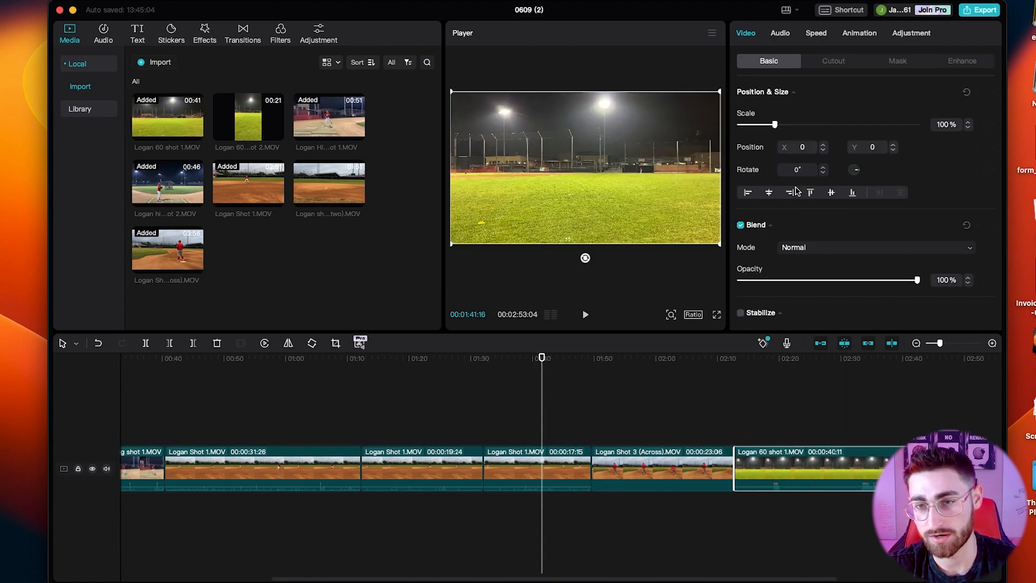
click(778, 35)
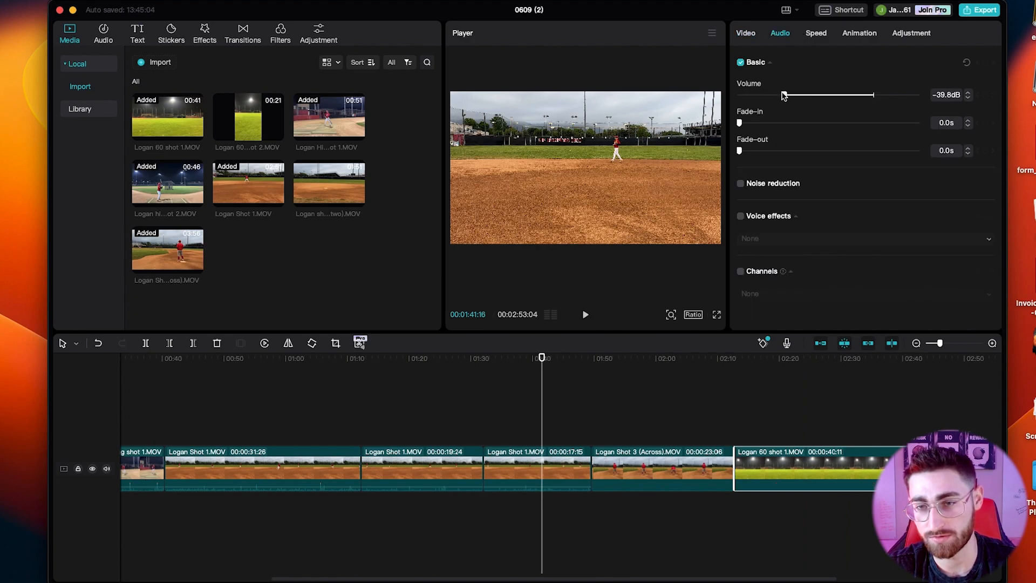
click(746, 32)
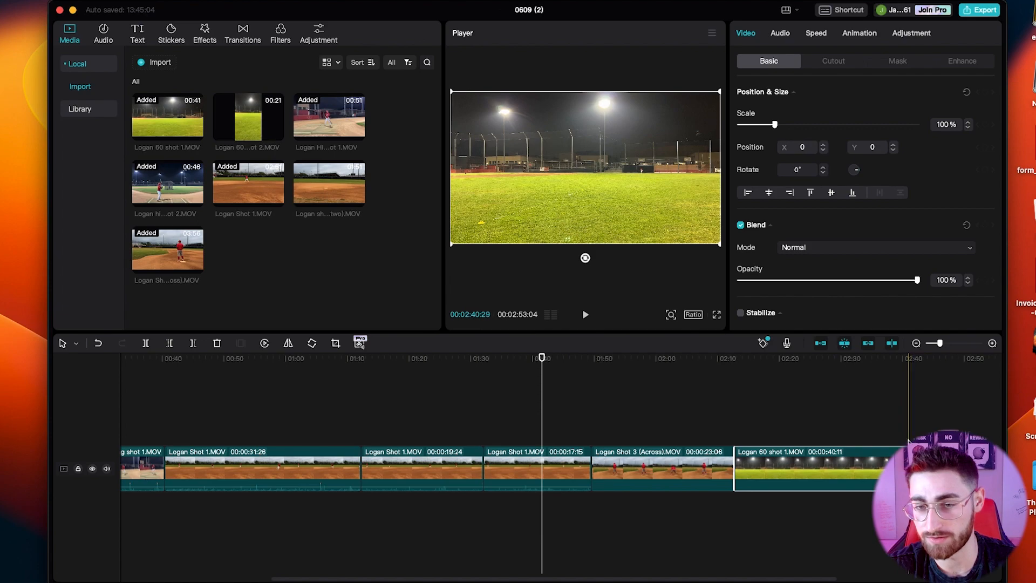
Split Logan 60 shot 1.MOV at about 02:39 and delete the piece before the cut.
click(903, 442)
click(893, 453)
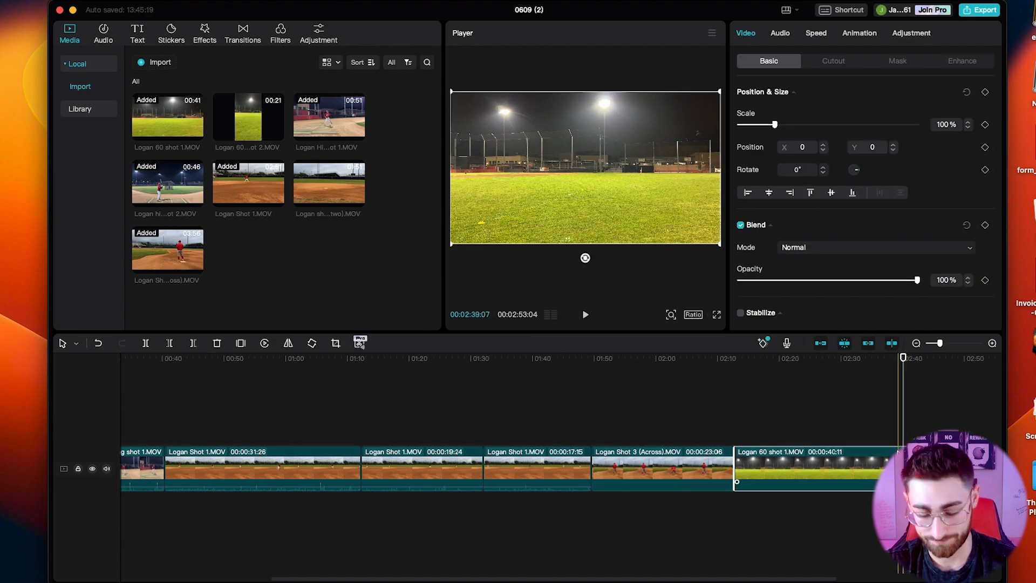
click(899, 463)
key(a)
click(866, 463)
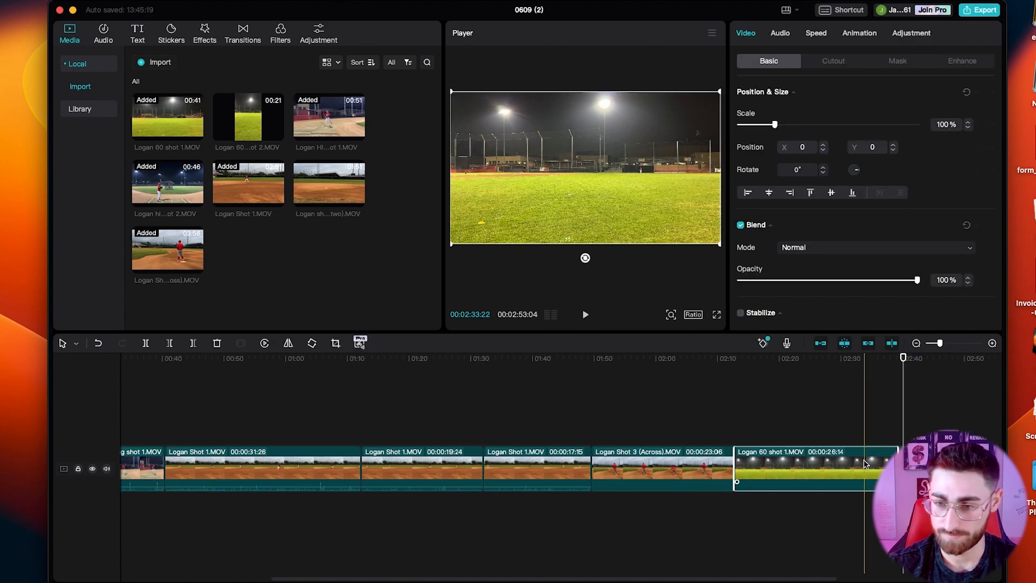
key(Delete)
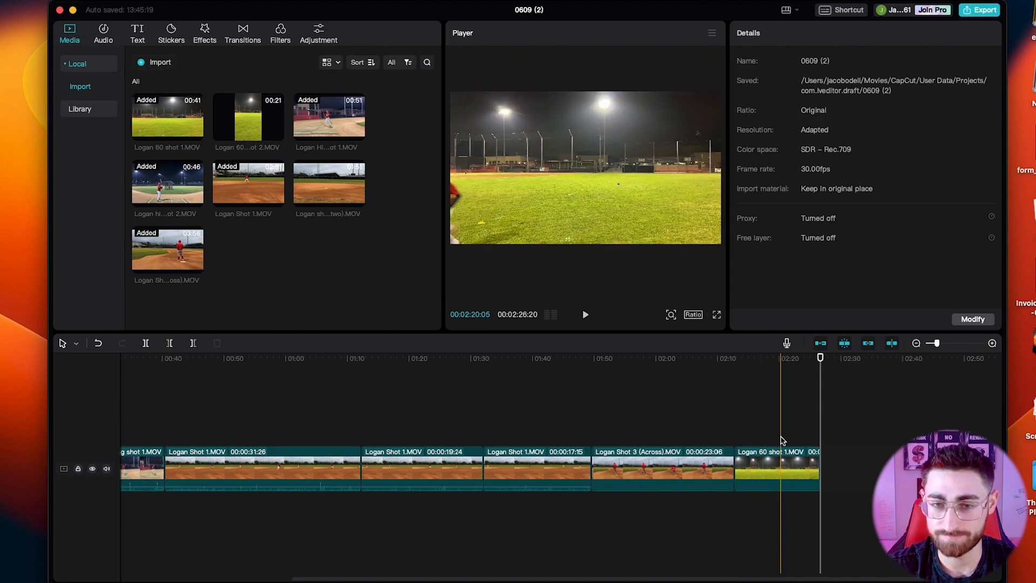
Split Logan 60 shot 1.MOV at about 02:24 and delete the empty footage after the cut.
click(806, 438)
click(812, 467)
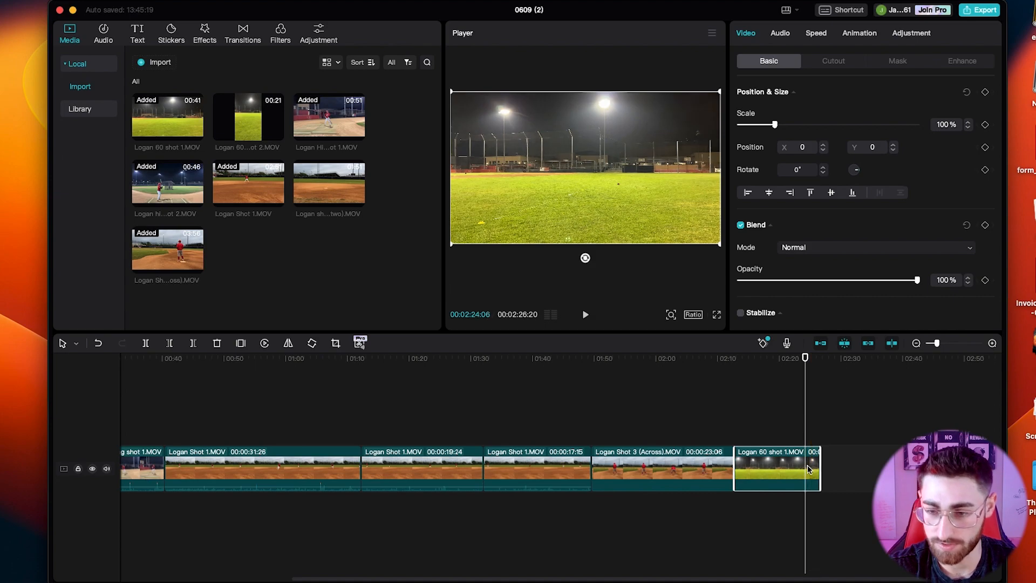
key(super+b)
key(Delete)
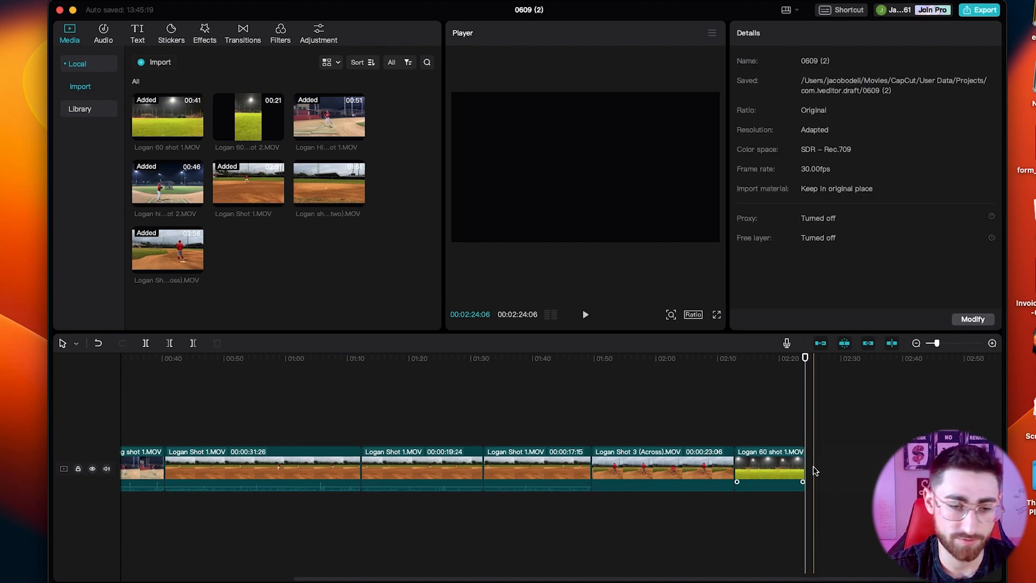
Play the start of Logan hitting shot 2.MOV and cut off about its first two seconds.
scroll(301, 486, left, 5)
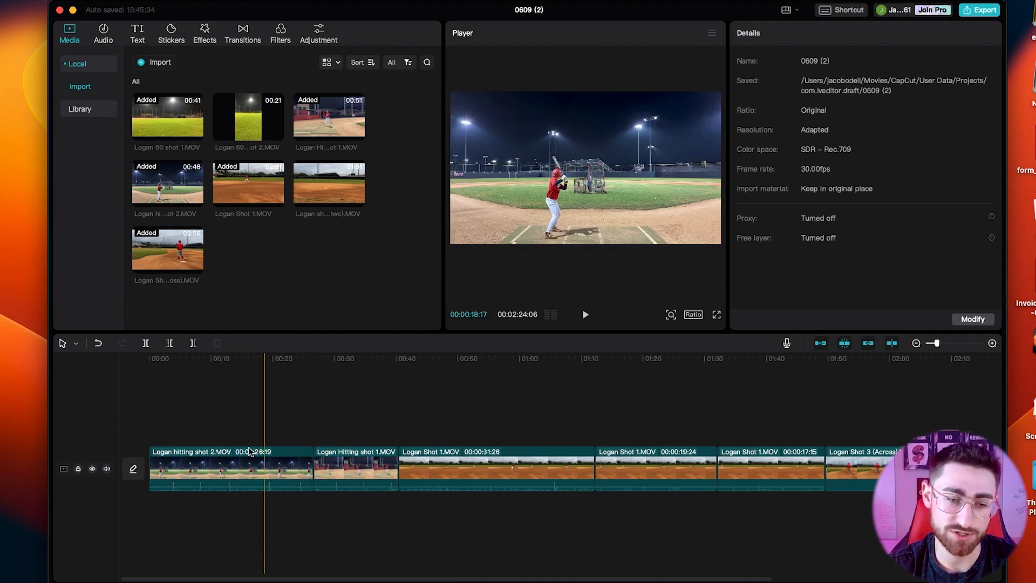
click(193, 473)
key(space)
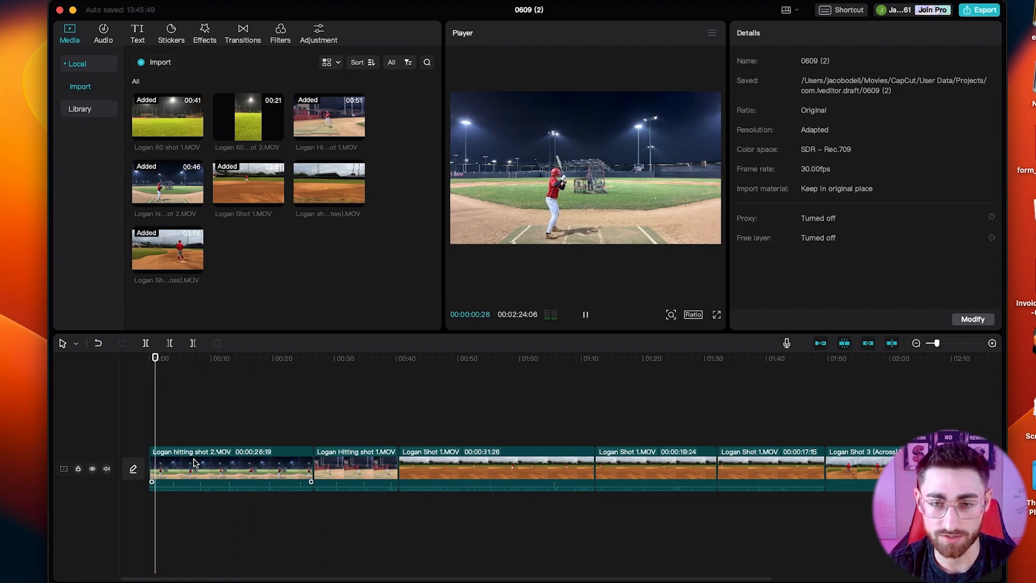
key(space)
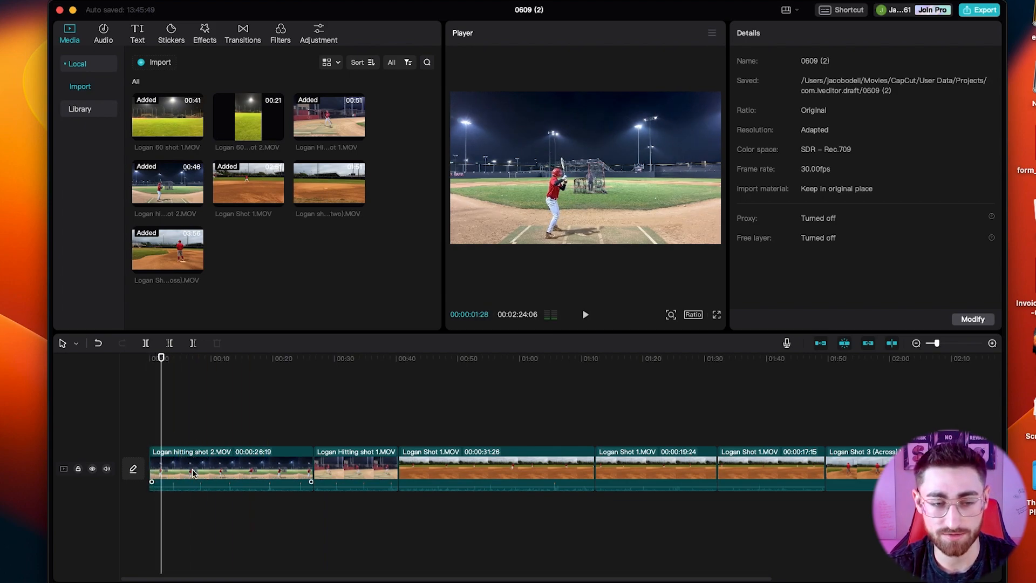
click(157, 473)
key(Delete)
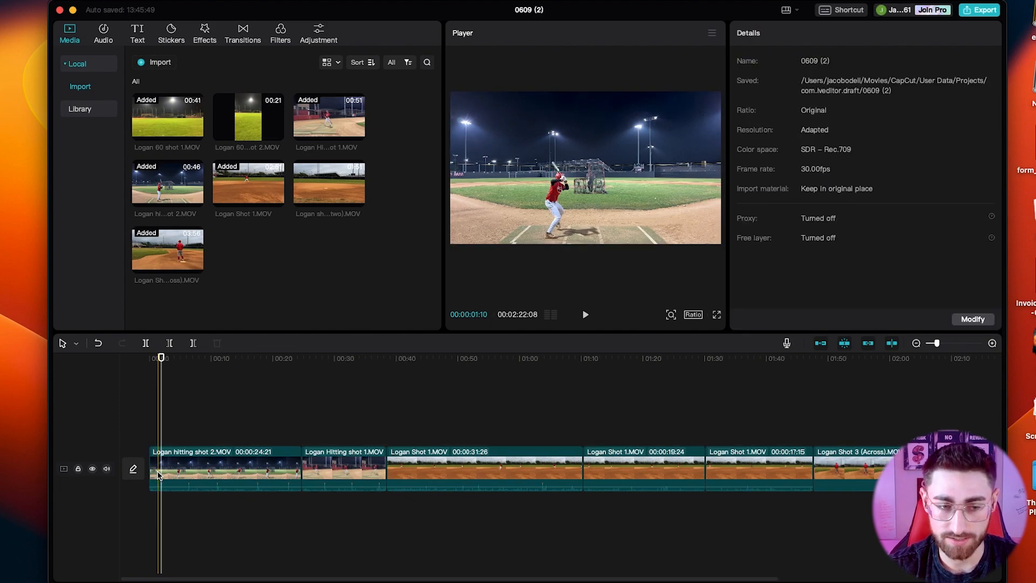
Play Logan hitting shot 2.MOV, split it at about 00:11 and delete the footage after the cut.
key(space)
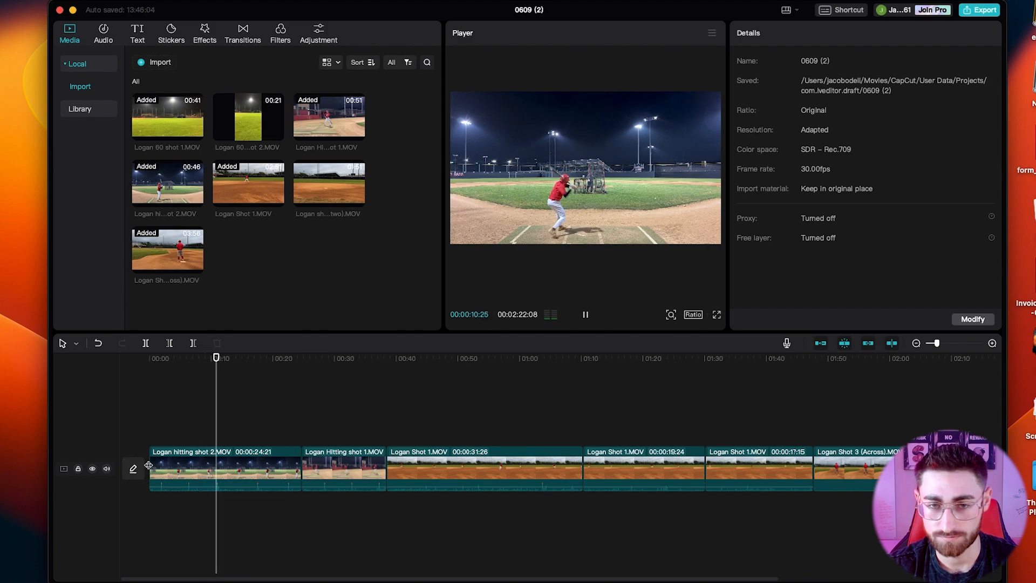
click(222, 483)
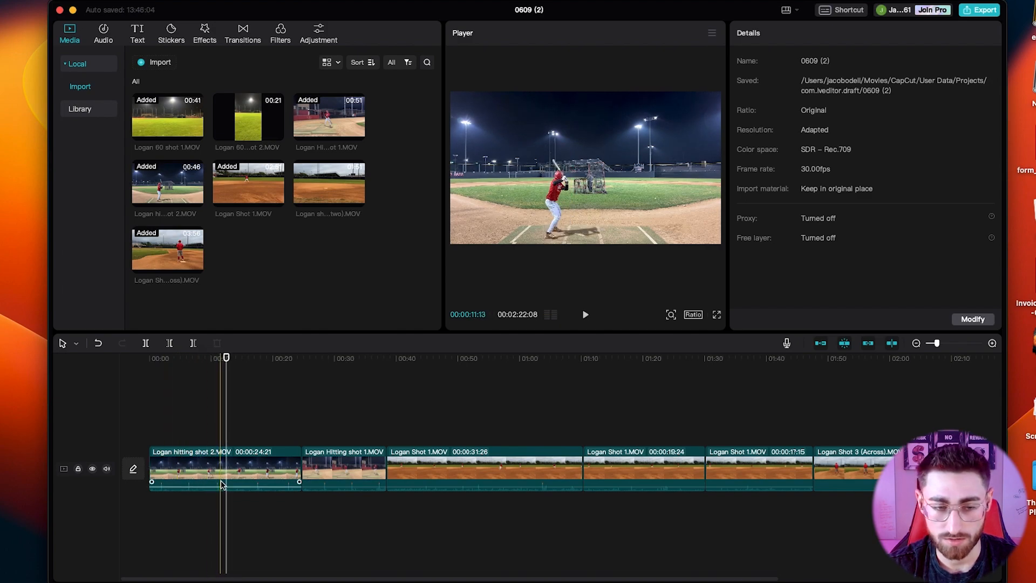
click(220, 435)
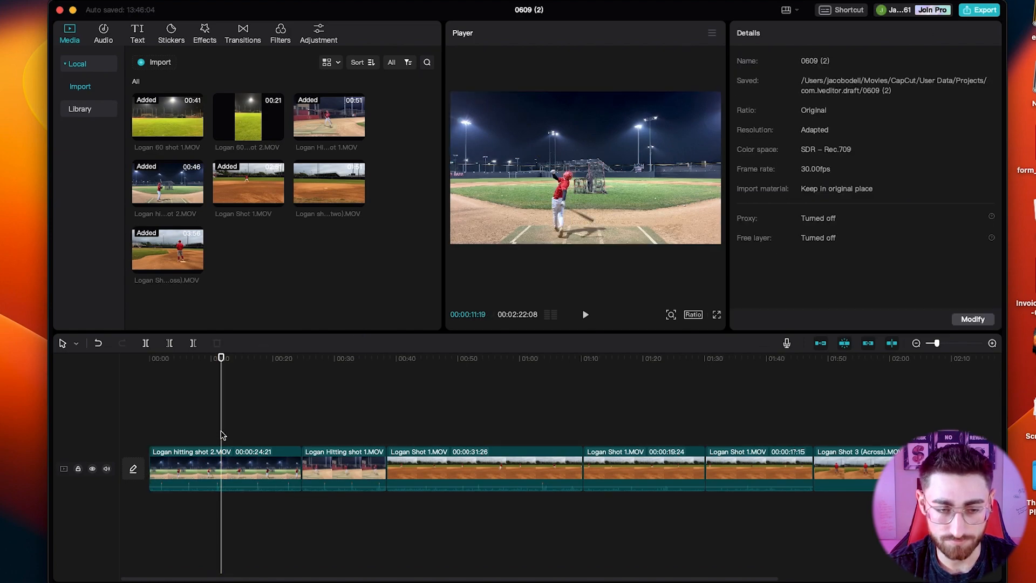
click(224, 475)
key(super+b)
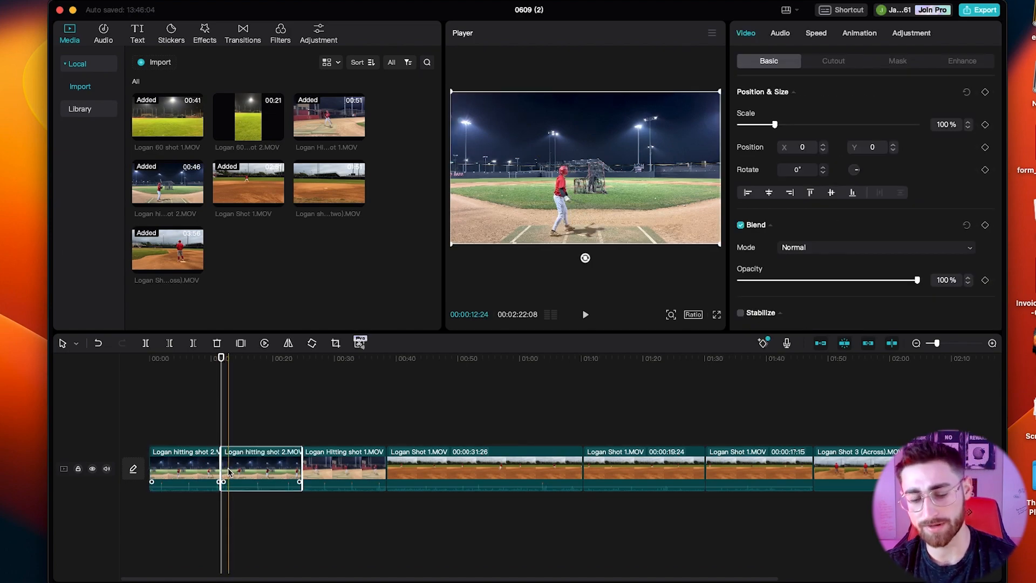
key(Delete)
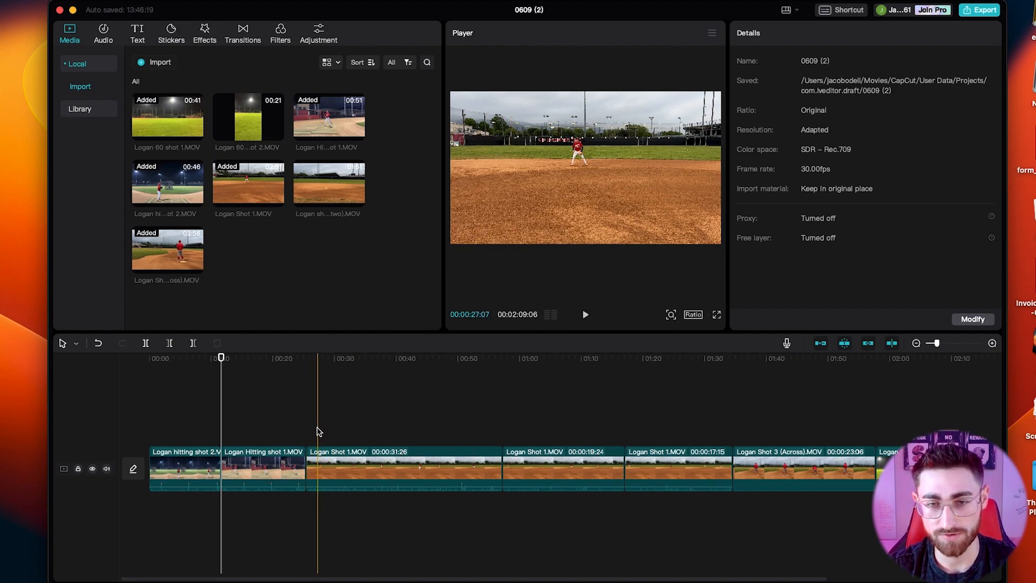
Split the first Logan Shot 1.MOV piece at about 00:28 and delete the footage before the cut.
key(b)
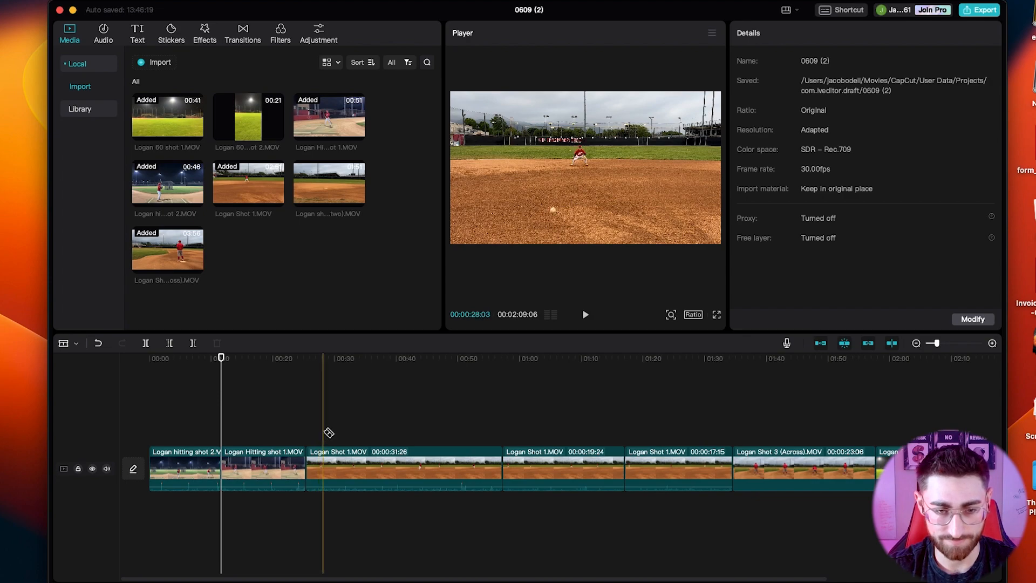
click(316, 468)
key(Delete)
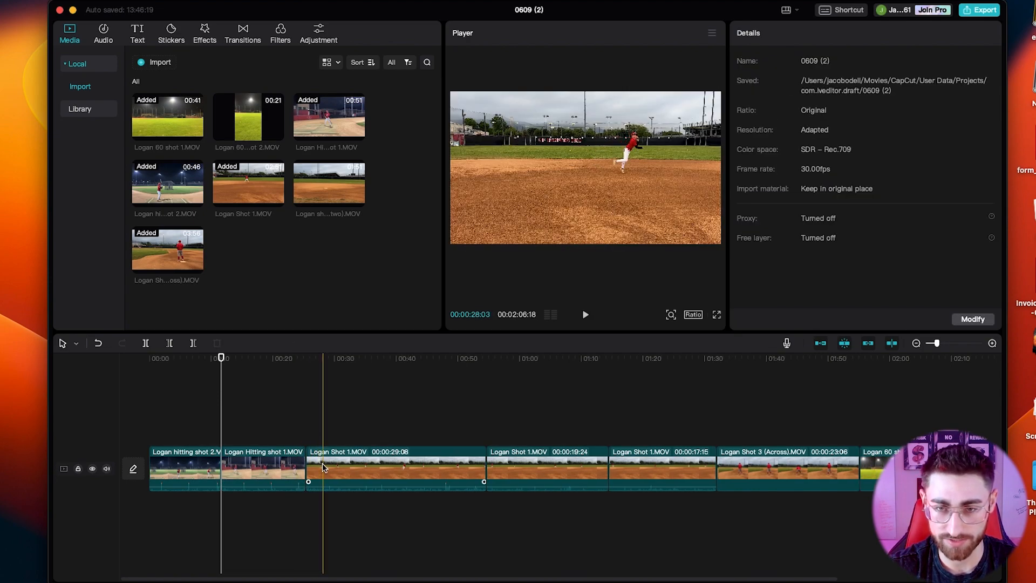
Split the first Logan Shot 1.MOV piece at about 00:28:17 and undo the accidental disabling of the piece after the cut.
click(325, 470)
key(b)
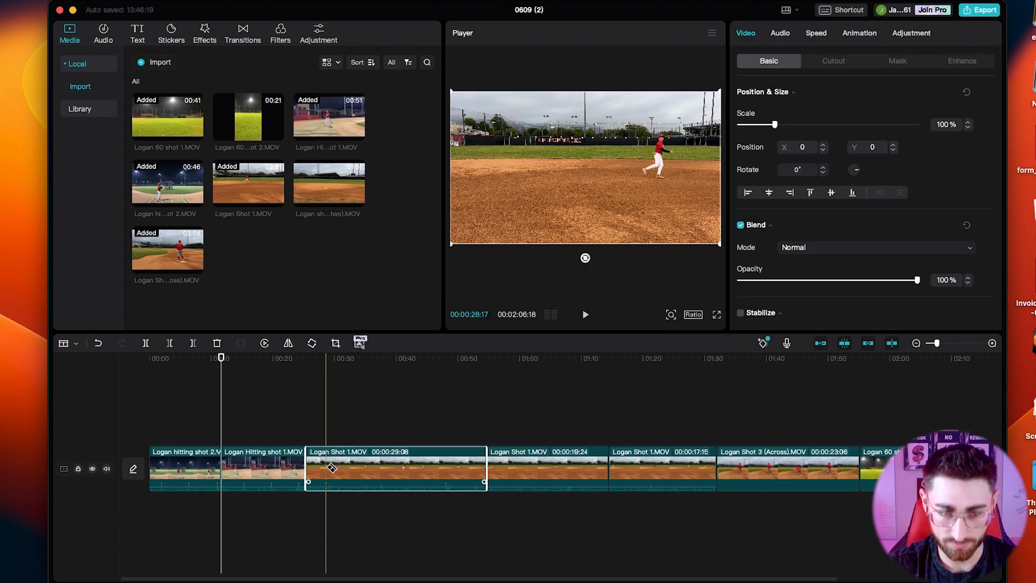
click(326, 468)
key(space)
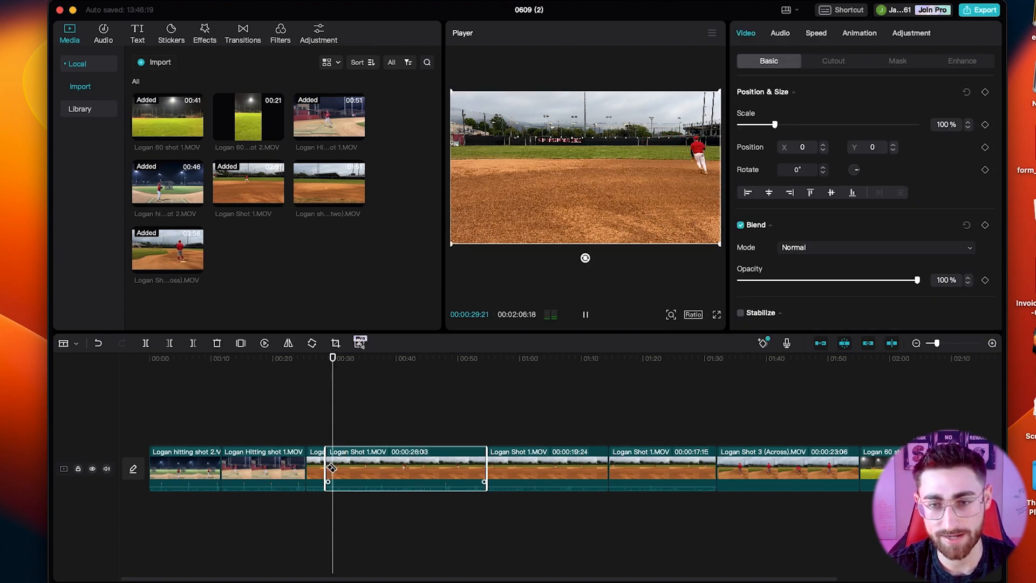
key(space)
key(v)
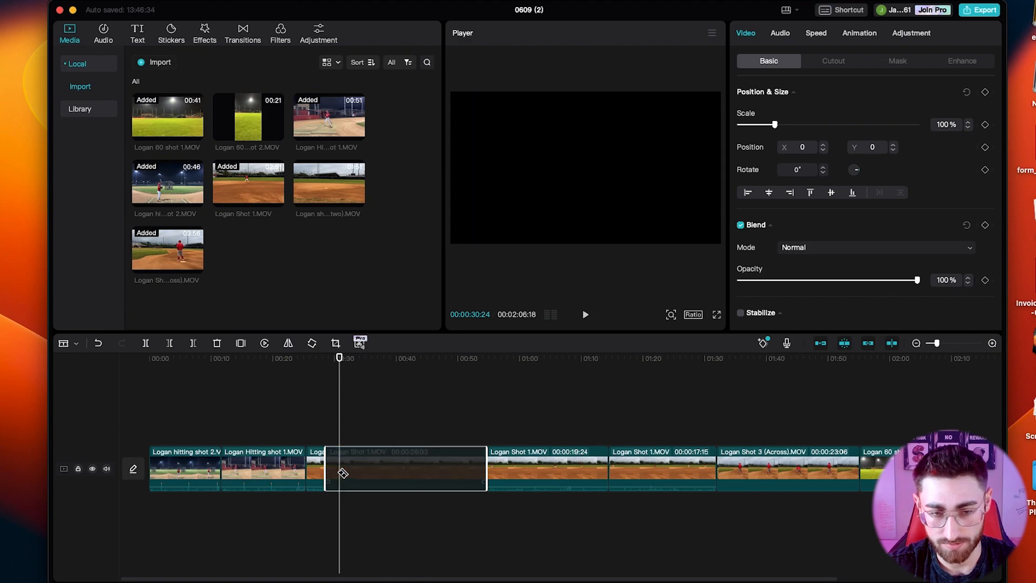
key(super+z)
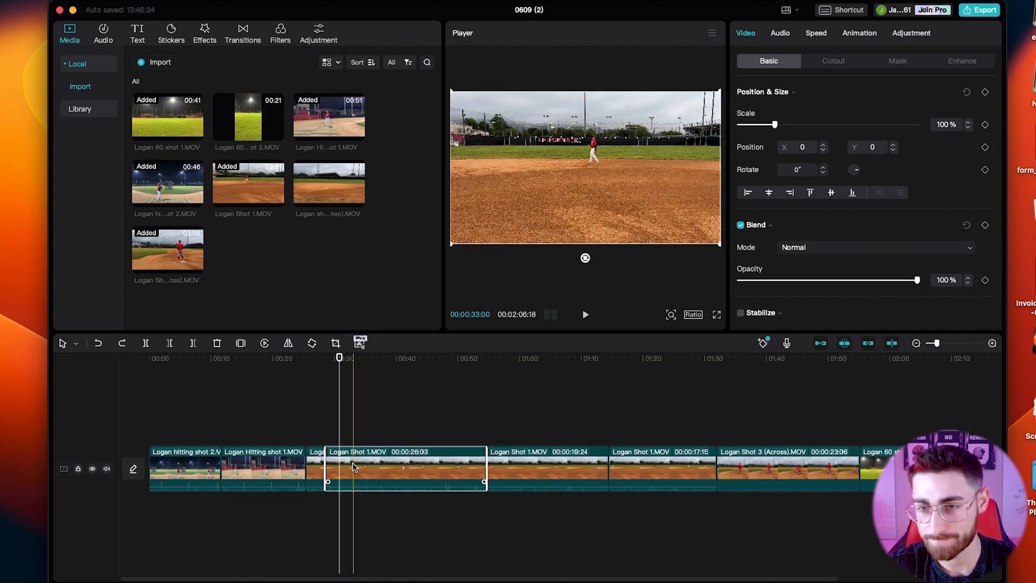
Mute the audio of all four Logan Shot 1.MOV pieces on the timeline.
click(785, 36)
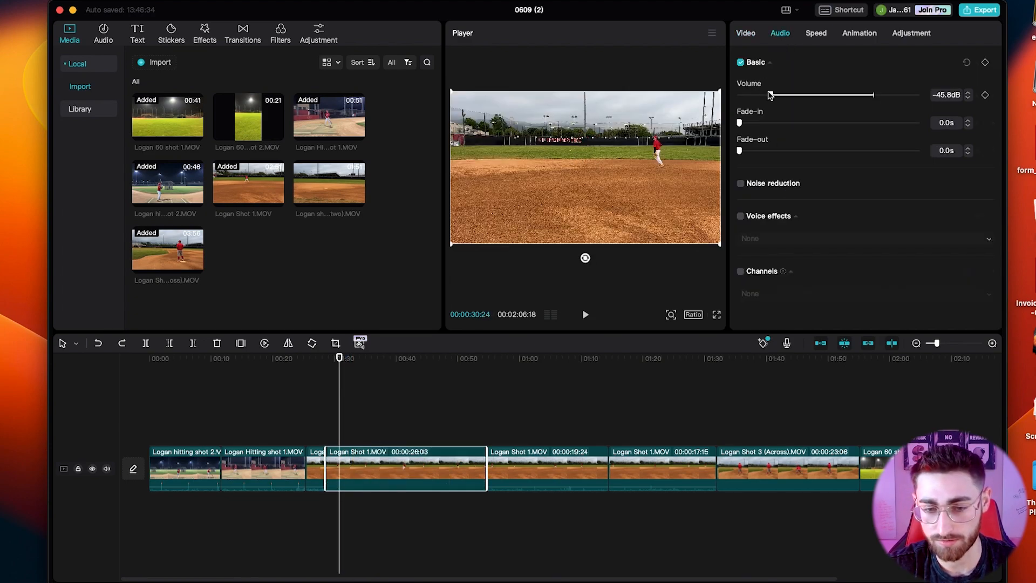
click(561, 405)
click(570, 473)
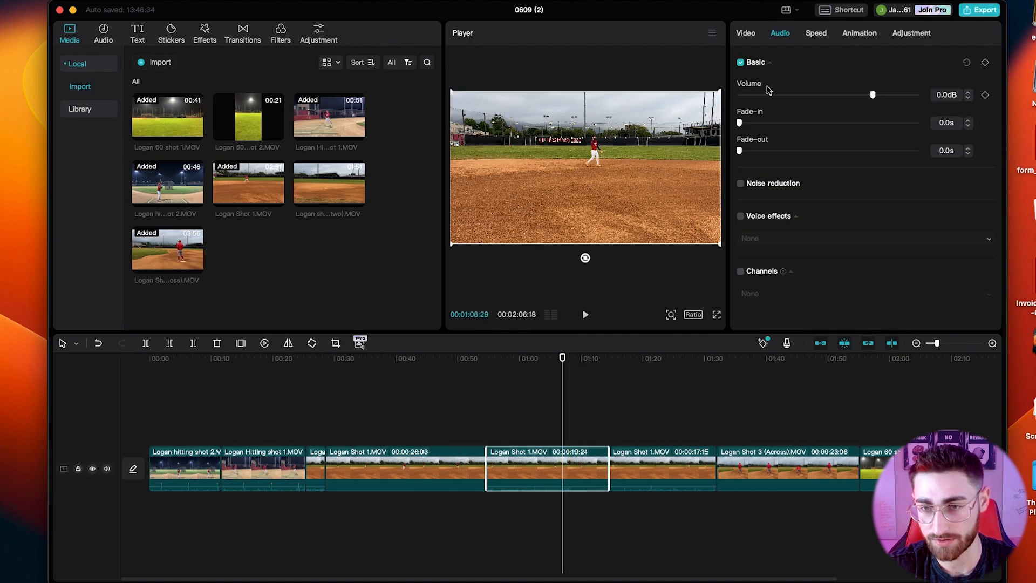
click(714, 459)
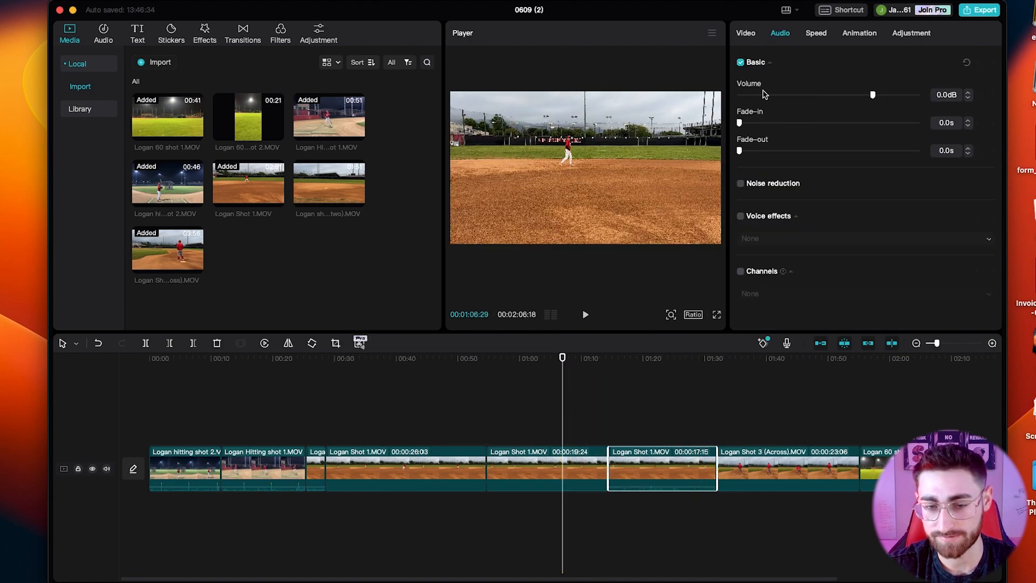
click(316, 468)
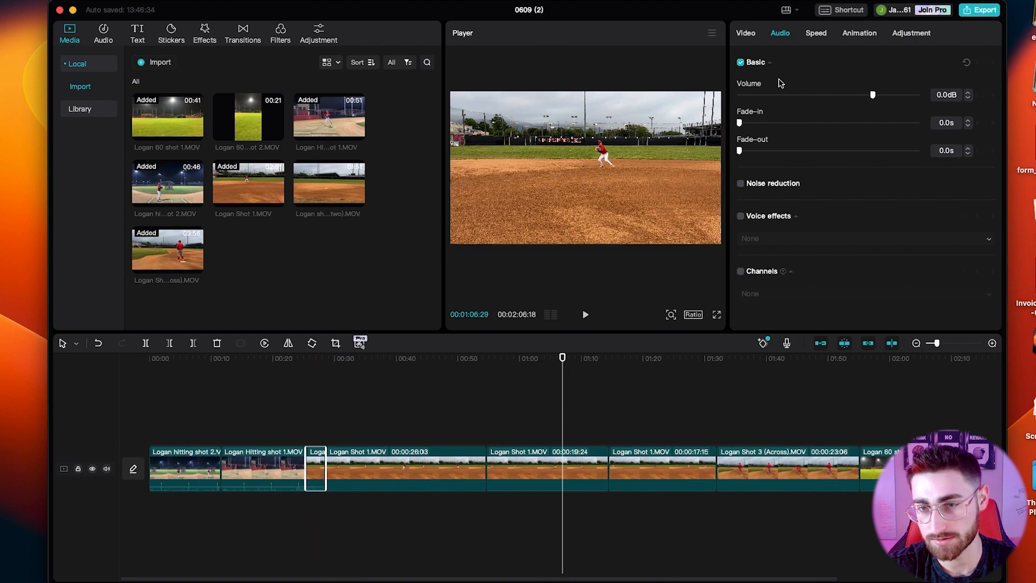
click(412, 470)
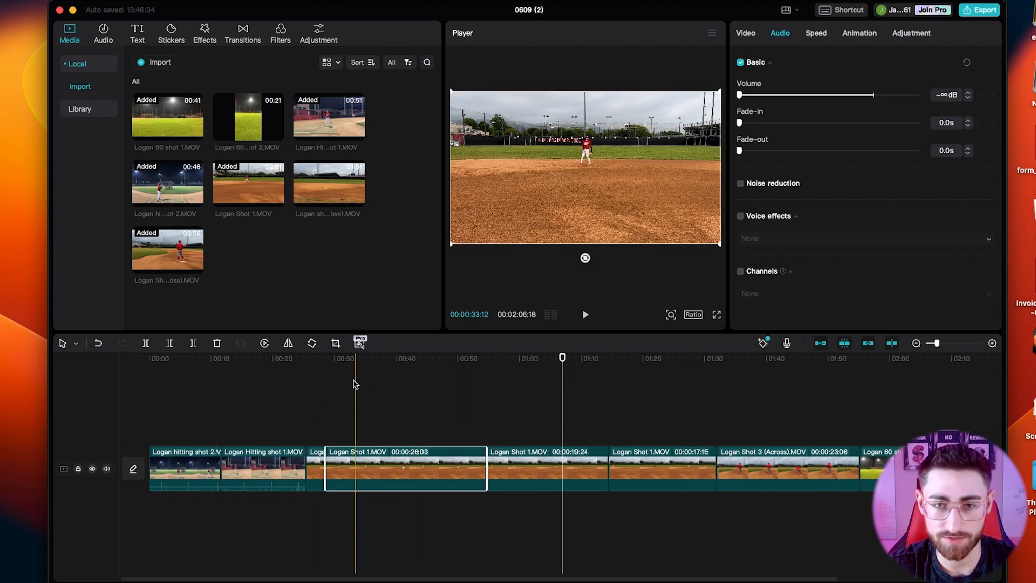
Split the second Logan Shot 1.MOV piece at about 00:33:12 and delete the footage before the cut.
click(352, 399)
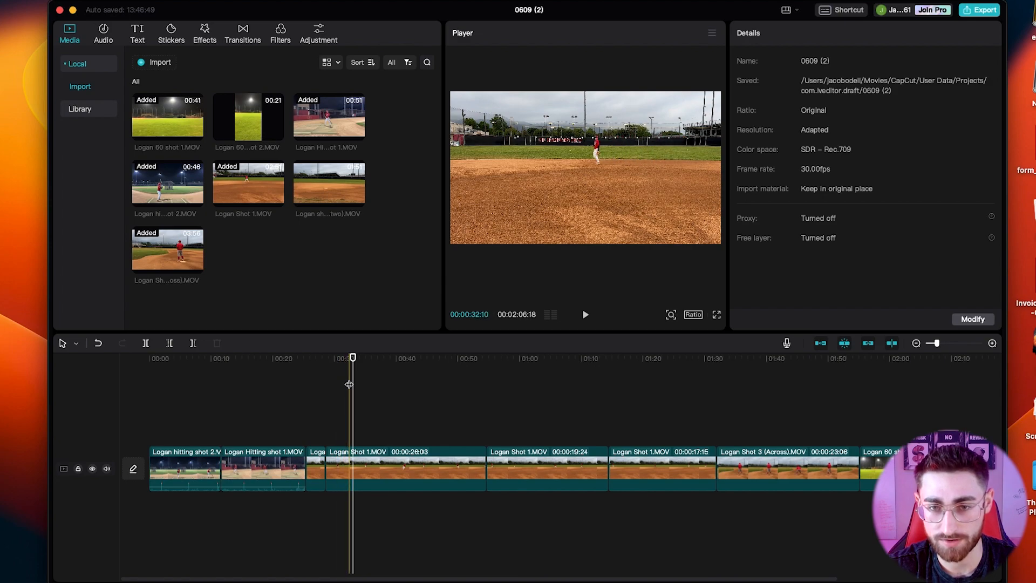
click(356, 387)
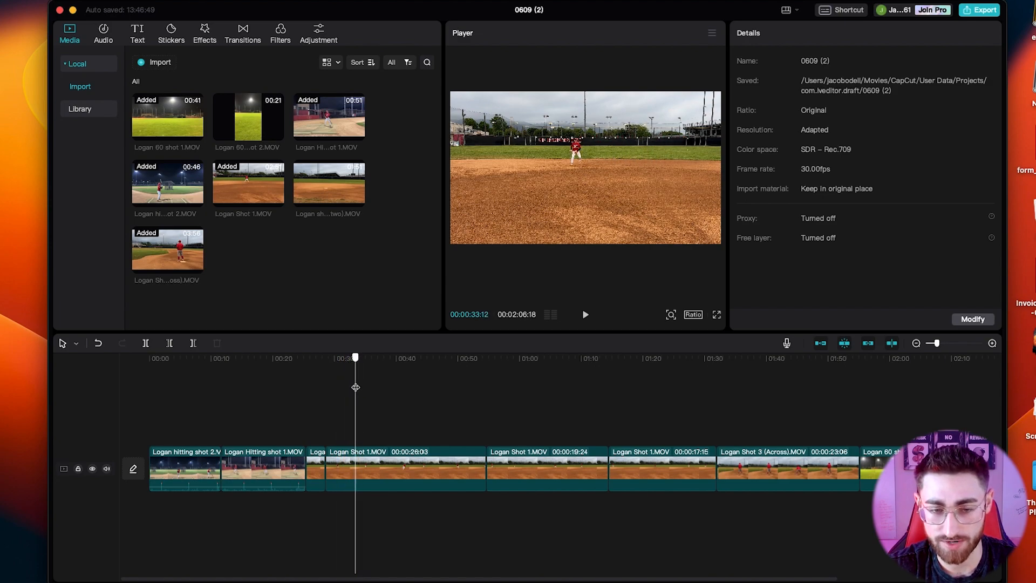
click(341, 468)
key(Delete)
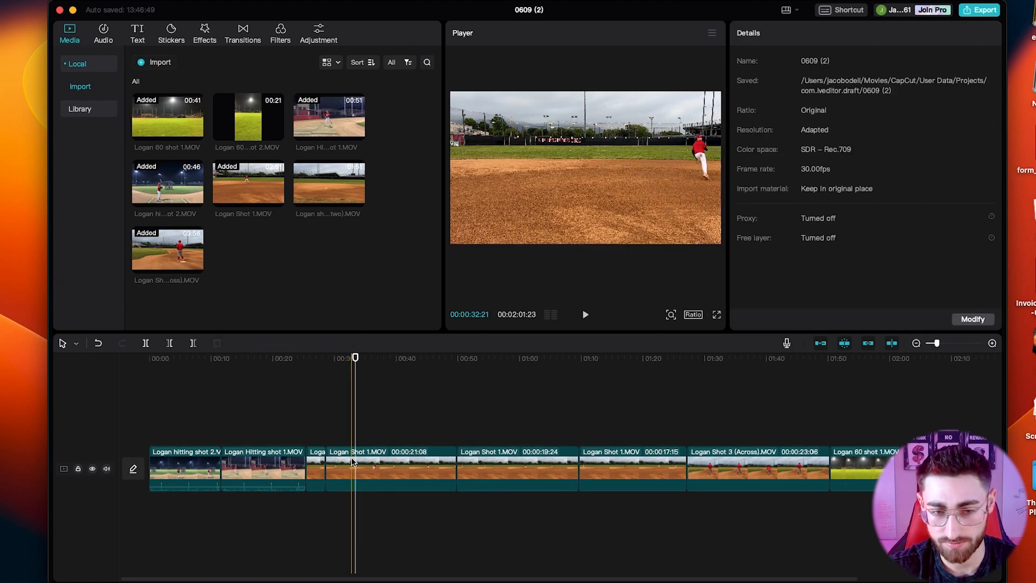
Split the second Logan Shot 1.MOV piece at about 00:32 and 00:39 and delete the footage between the cuts.
click(350, 460)
key(b)
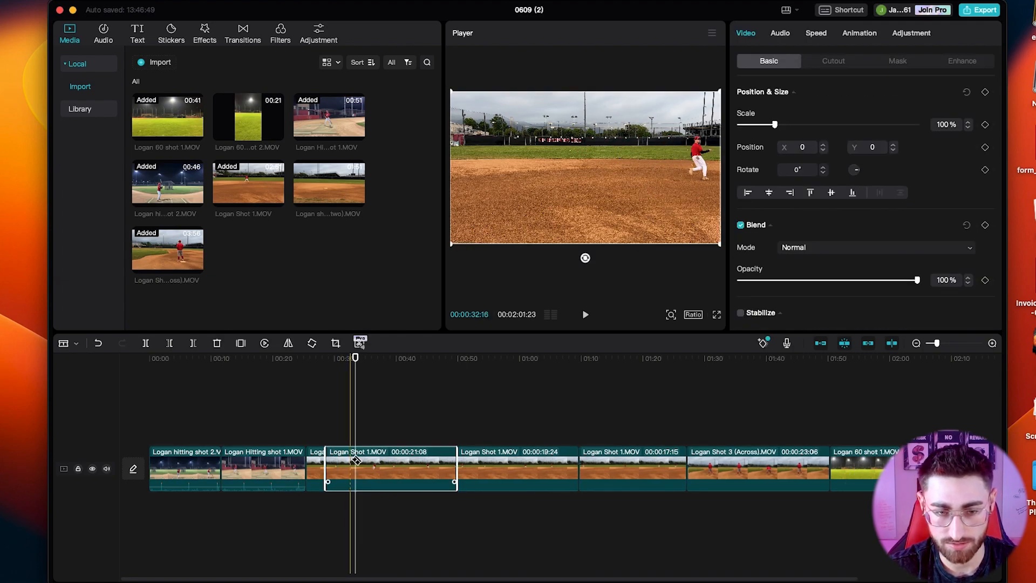
click(351, 462)
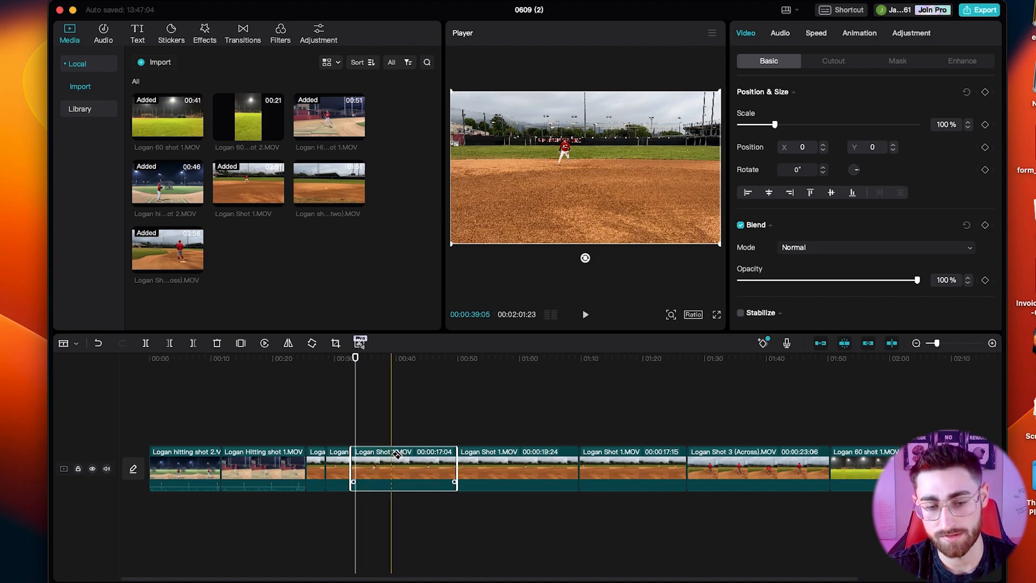
click(395, 453)
key(a)
click(374, 452)
key(Delete)
Play the third Logan Shot 1.MOV piece, split it at about 00:36 and delete its footage after the cut.
key(space)
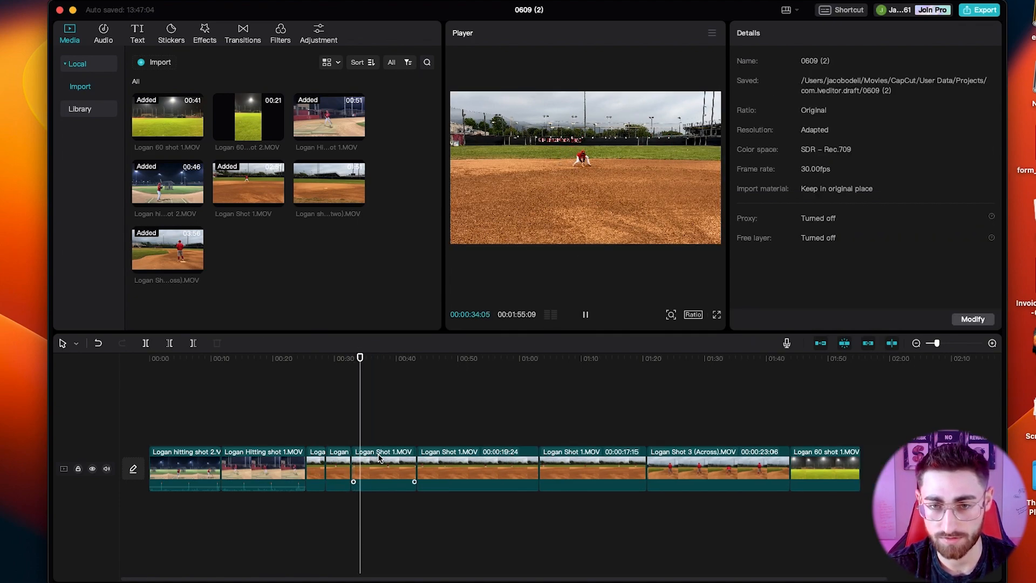
key(space)
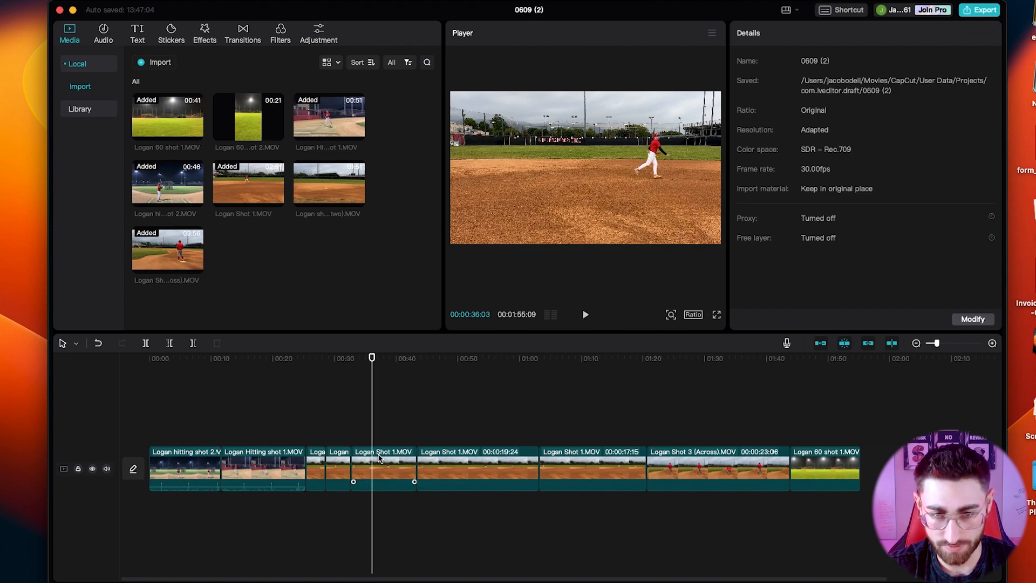
key(b)
key(space)
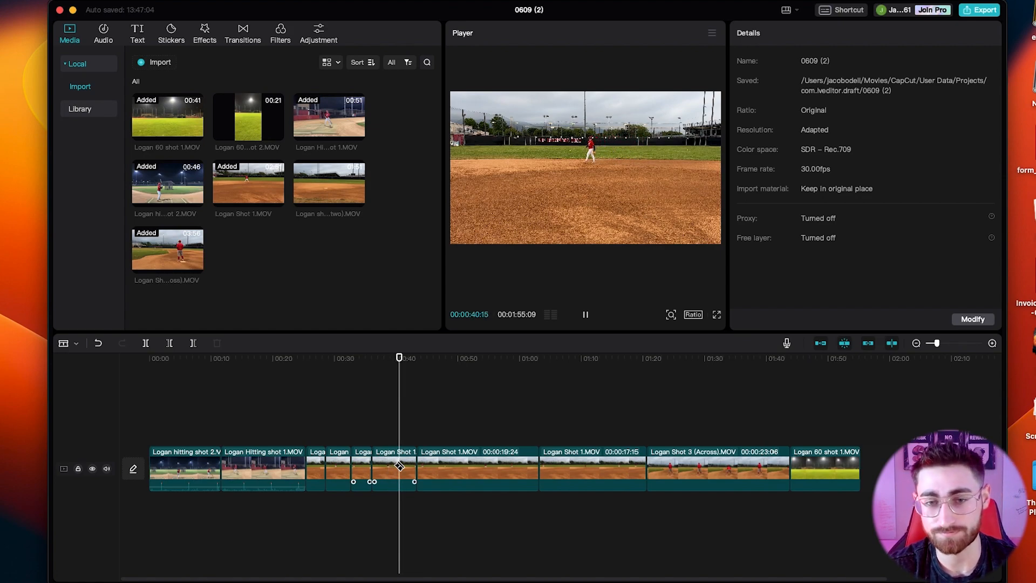
key(space)
Play the edit from an earlier point and split the 19:24 Logan Shot 1.MOV piece at about 00:40.
key(space)
key(a)
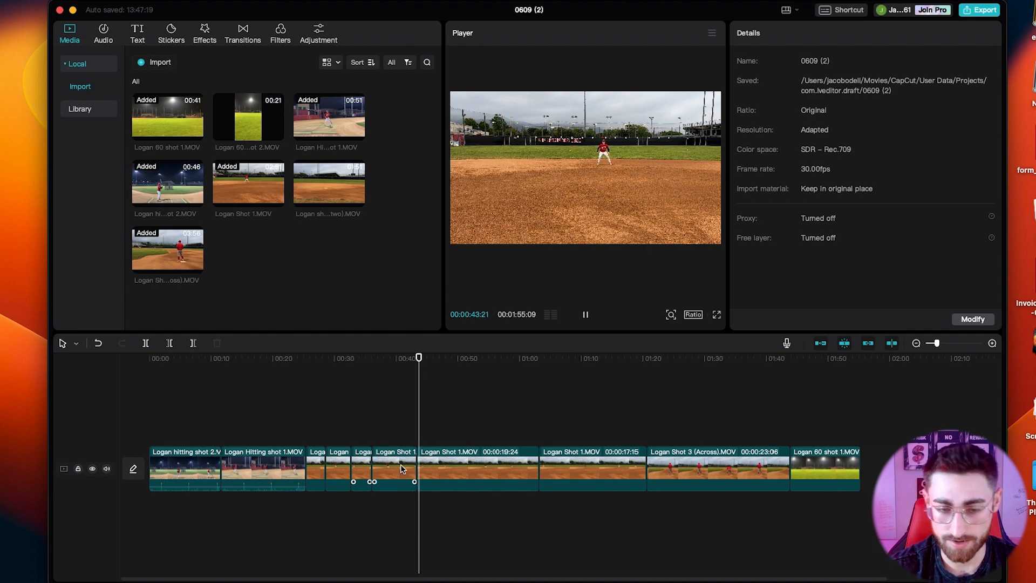
click(402, 468)
key(Delete)
click(305, 412)
key(space)
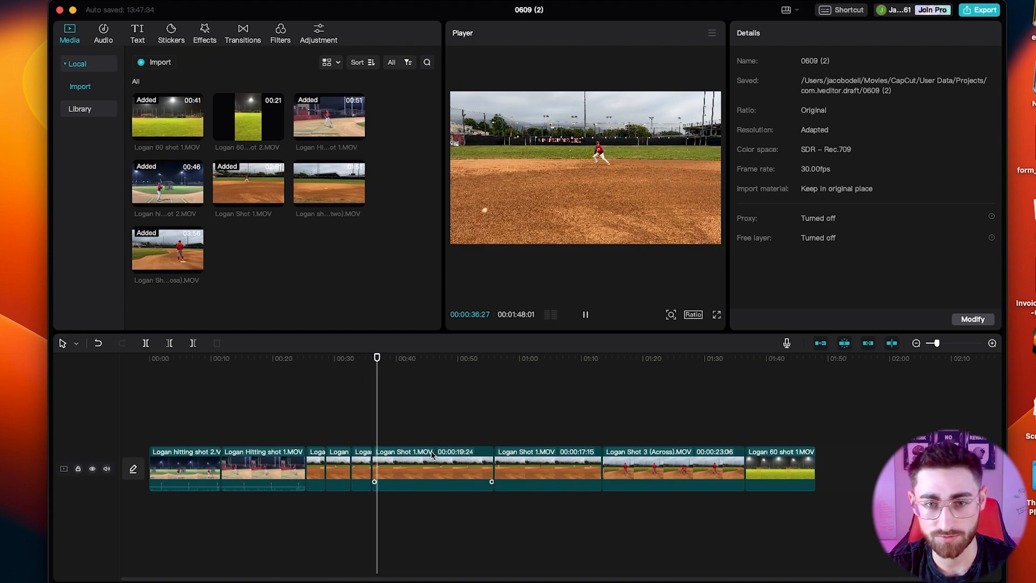
key(b)
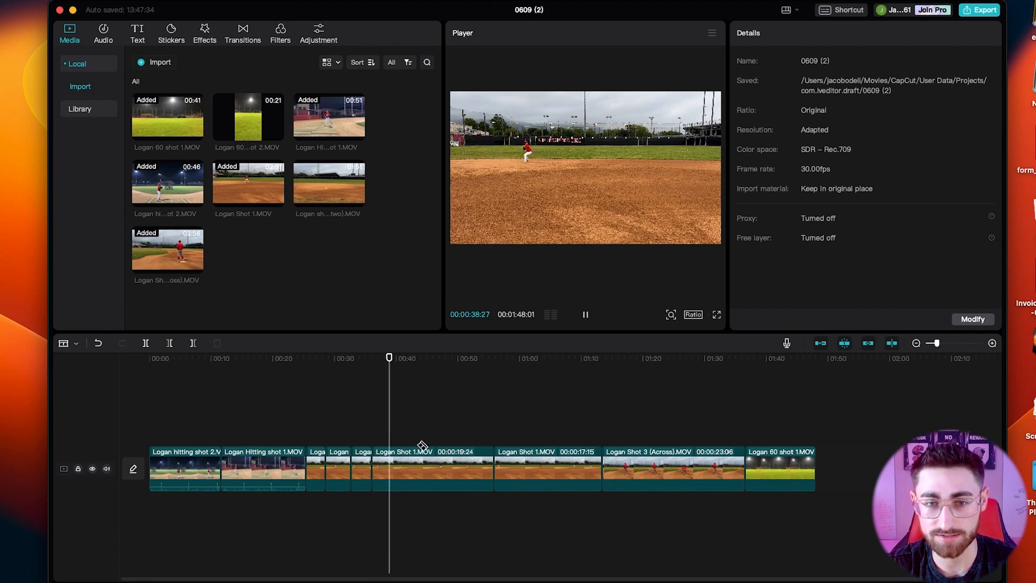
key(space)
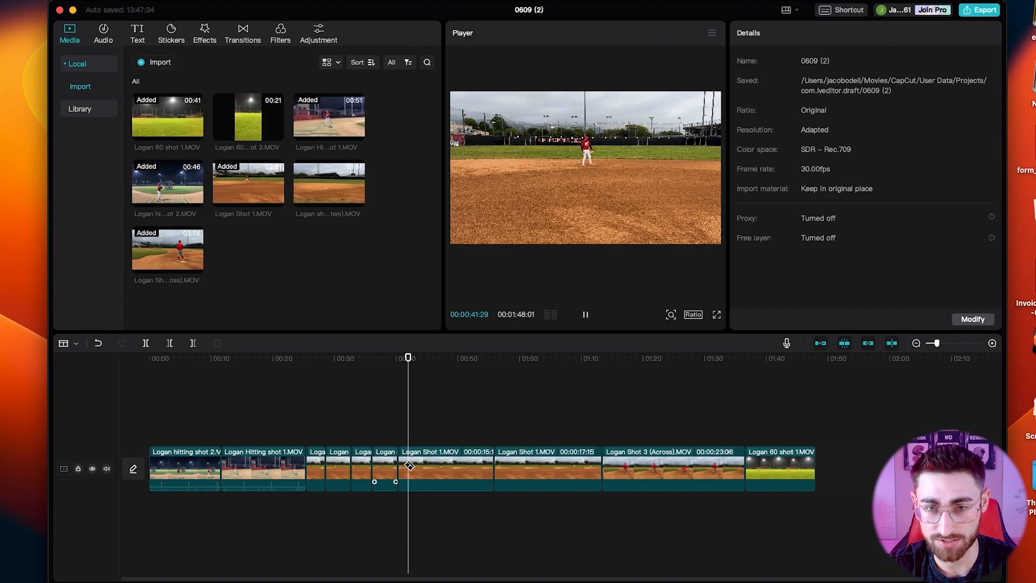
Find the next play, split Logan Shot 1.MOV at about 00:43 and delete the idle footage back to the previous cut.
key(space)
key(space)
key(space)
key(Left)
key(Left)
key(Left)
key(Left)
click(413, 463)
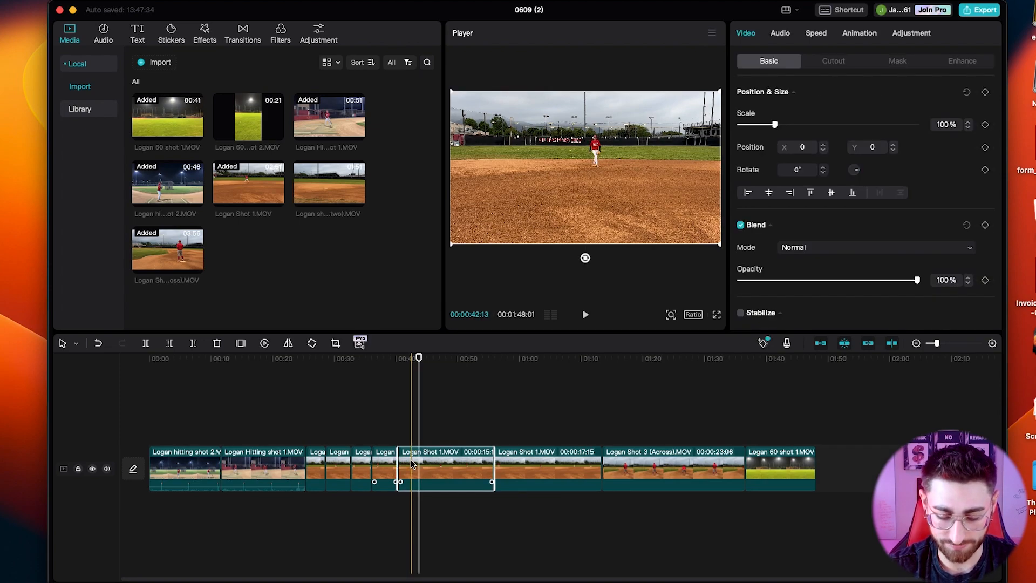
click(420, 469)
key(a)
click(413, 467)
key(Delete)
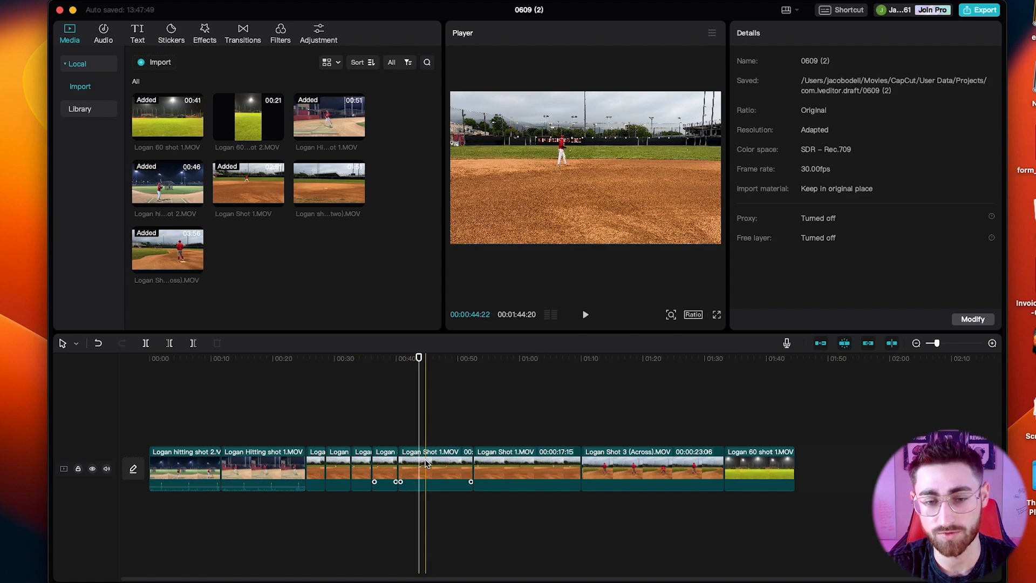
Split Logan Shot 1.MOV at about 00:44 and 00:47 and delete the footage between the cuts.
click(424, 462)
key(space)
key(space)
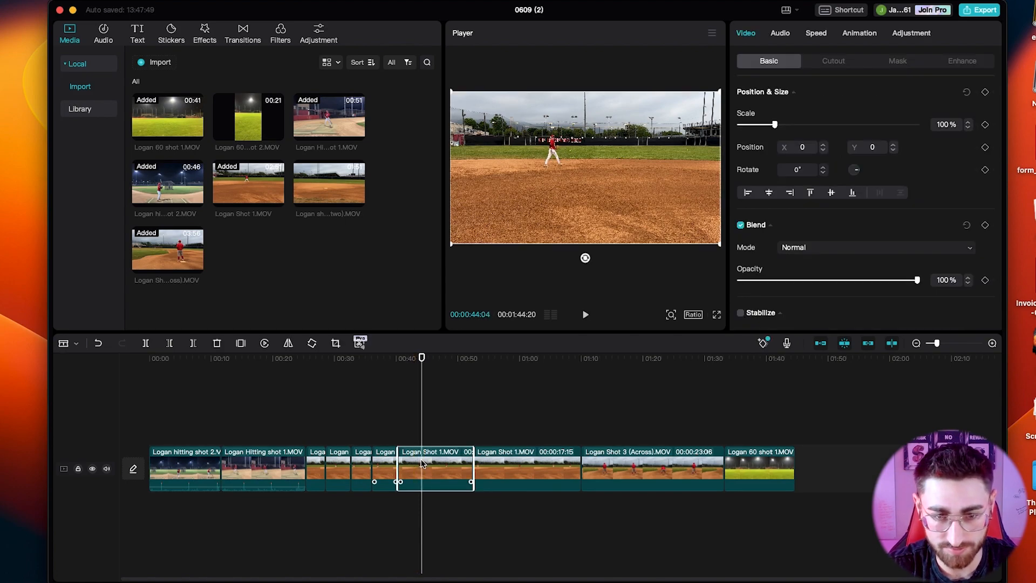
key(space)
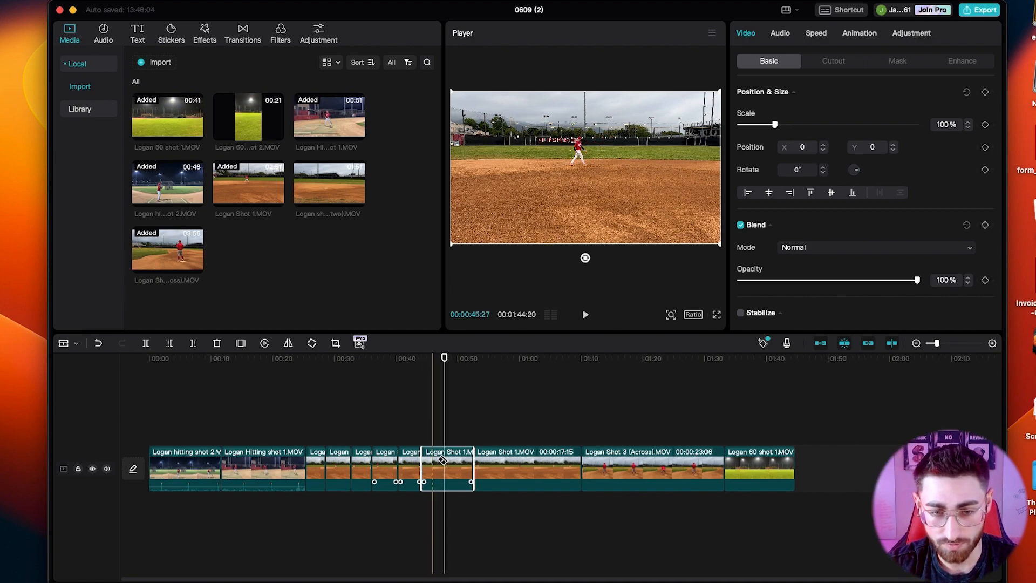
key(Delete)
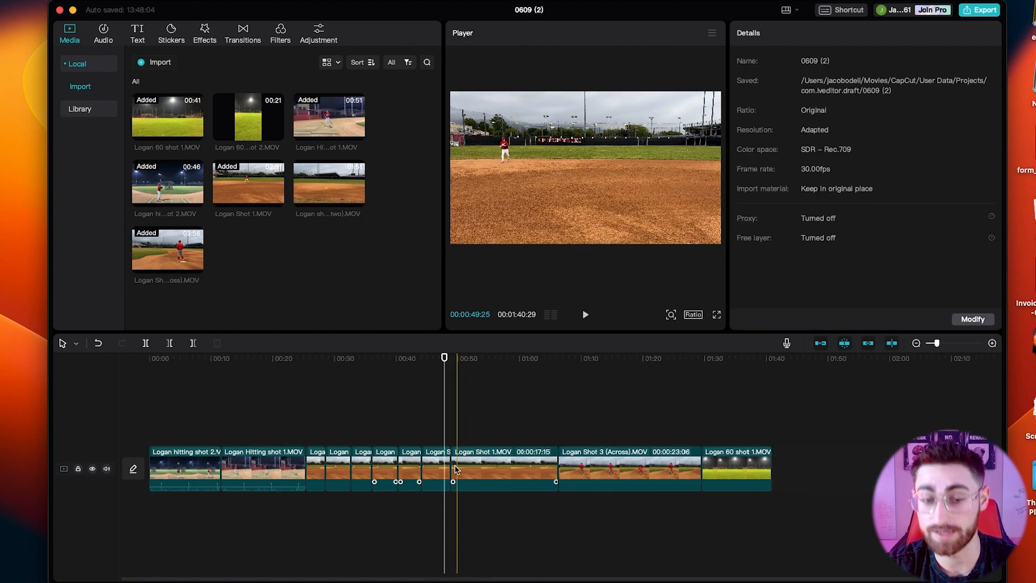
Play to the next play, split the 17:15 Logan Shot 1.MOV piece at about 00:51 and delete its footage before the cut.
key(space)
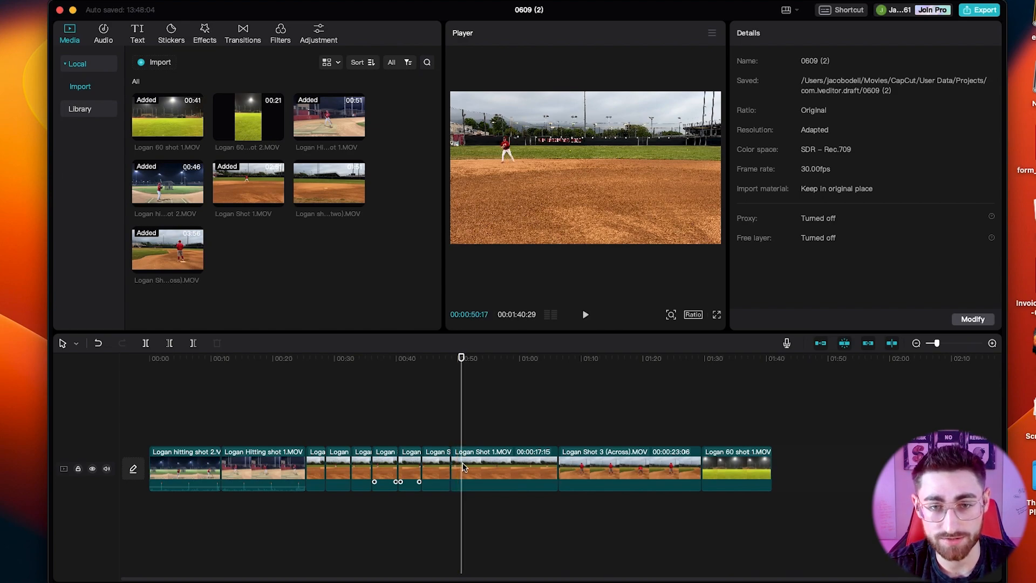
key(space)
click(464, 468)
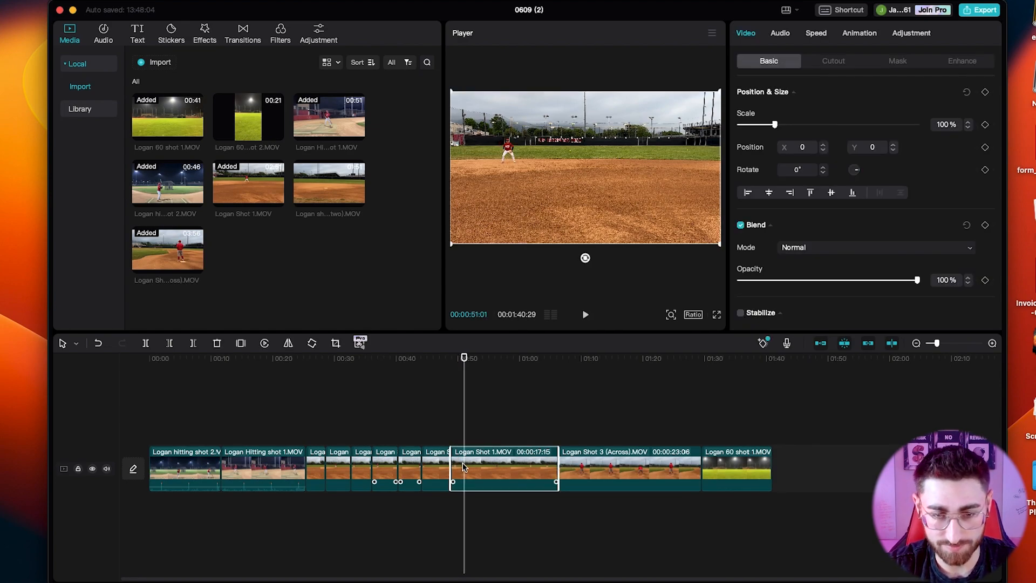
key(super+b)
click(457, 467)
key(Delete)
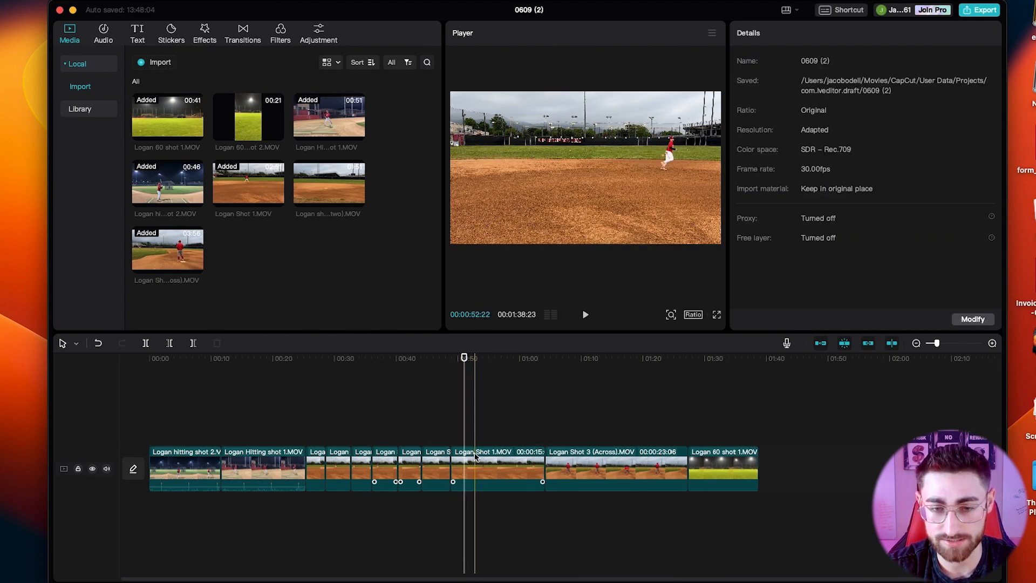
Split Logan Shot 1.MOV at about 00:53 and 01:00 and delete the footage between the cuts.
click(475, 456)
key(super+b)
key(space)
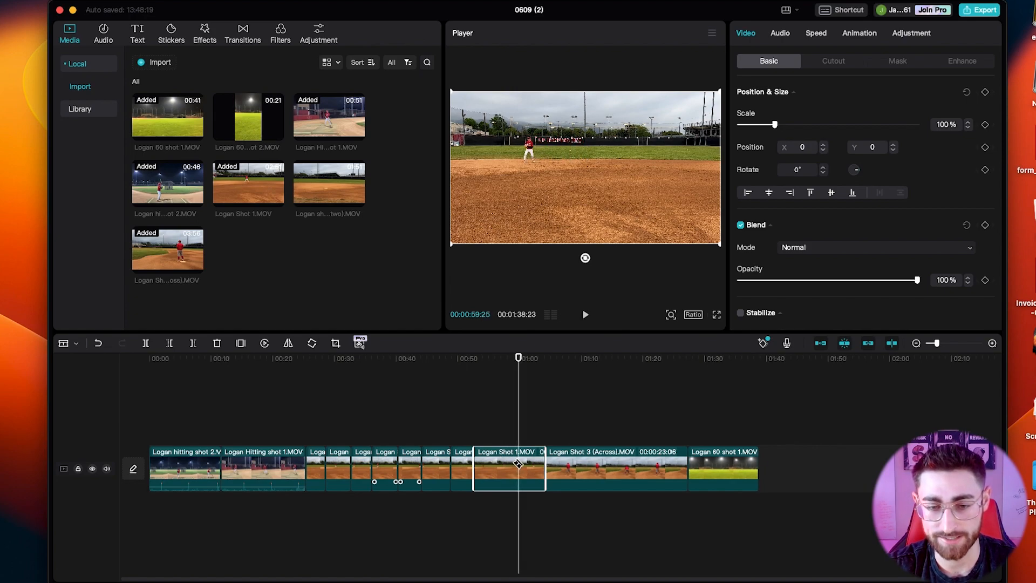
key(Delete)
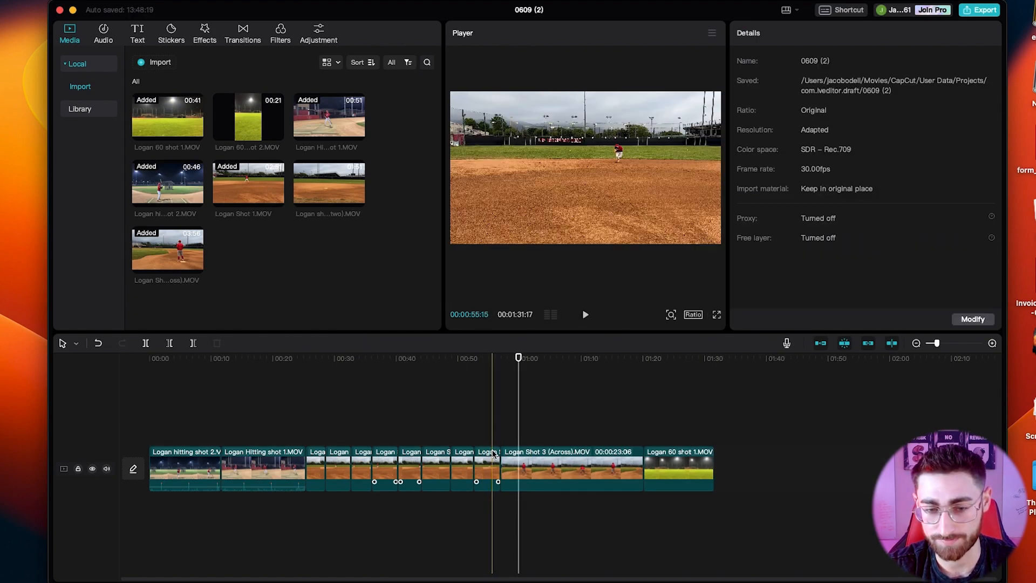
Play the edit from the last Logan Shot 1.MOV piece and split Logan Shot 3 (Across).MOV after its first play, at about 01:00.
click(481, 453)
key(space)
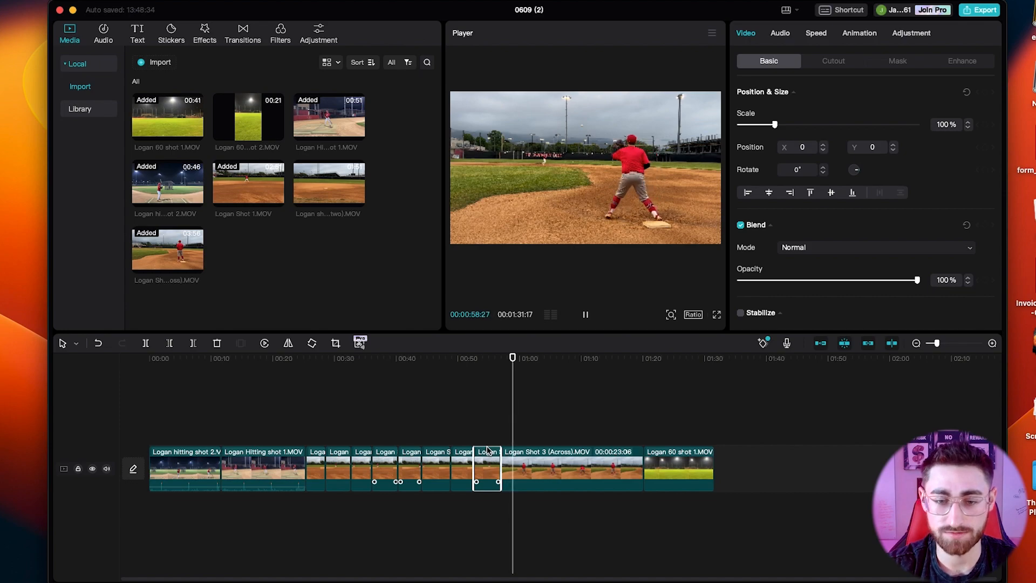
key(space)
key(super+b)
Find the next play in Logan Shot 3 (Across).MOV, split it at about 01:03 and delete the idle footage back to the previous cut.
key(space)
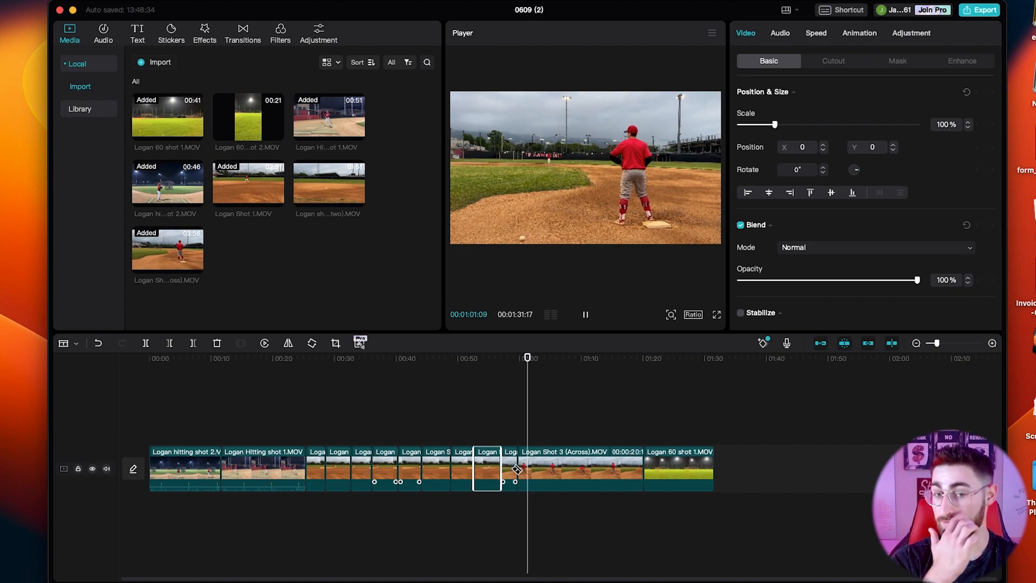
key(space)
click(537, 468)
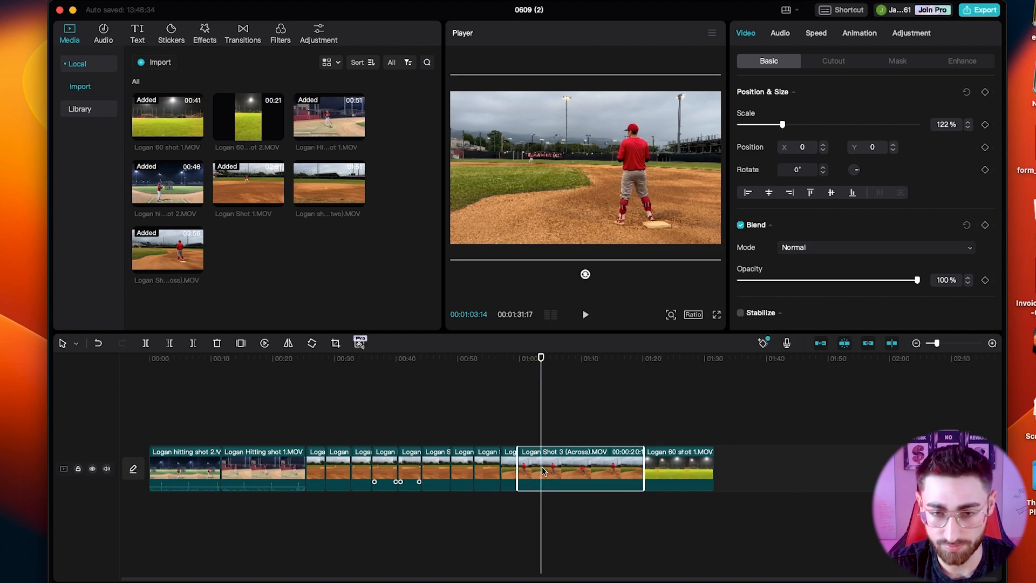
key(super+b)
click(528, 465)
key(Delete)
Split Logan Shot 3 (Across).MOV at about 01:04 and 01:07 and delete the footage between the cuts.
click(527, 465)
key(space)
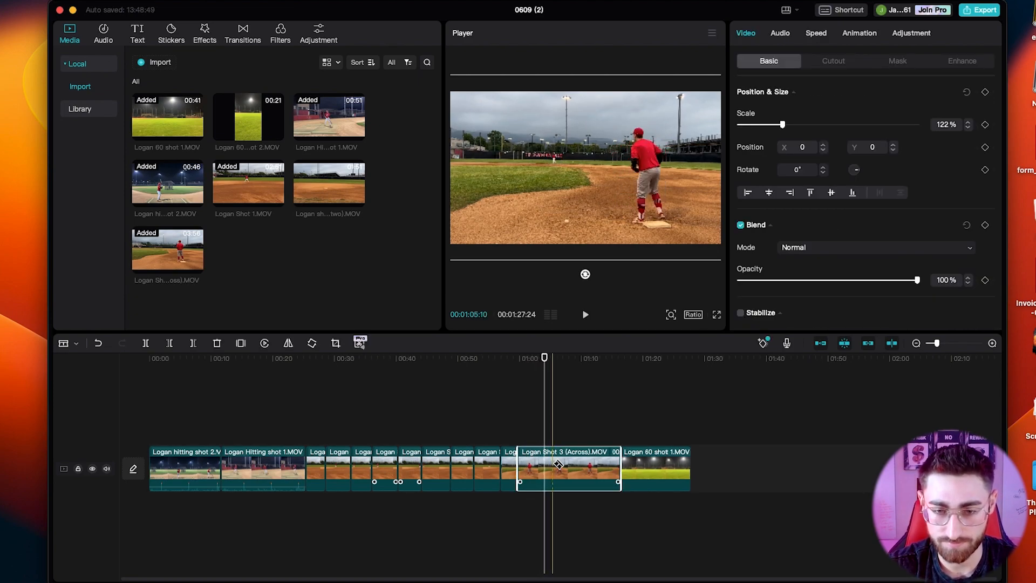
key(space)
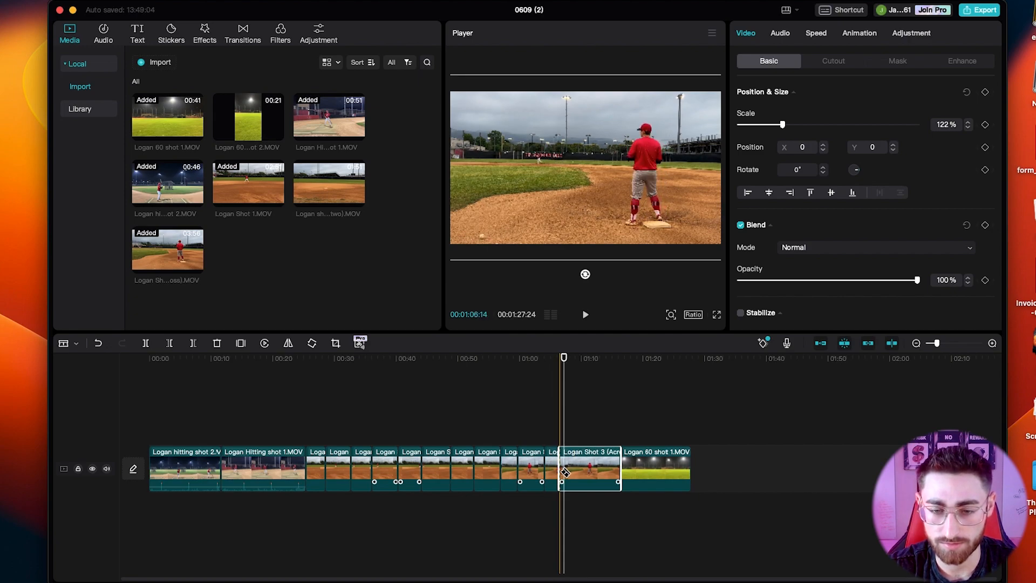
key(Delete)
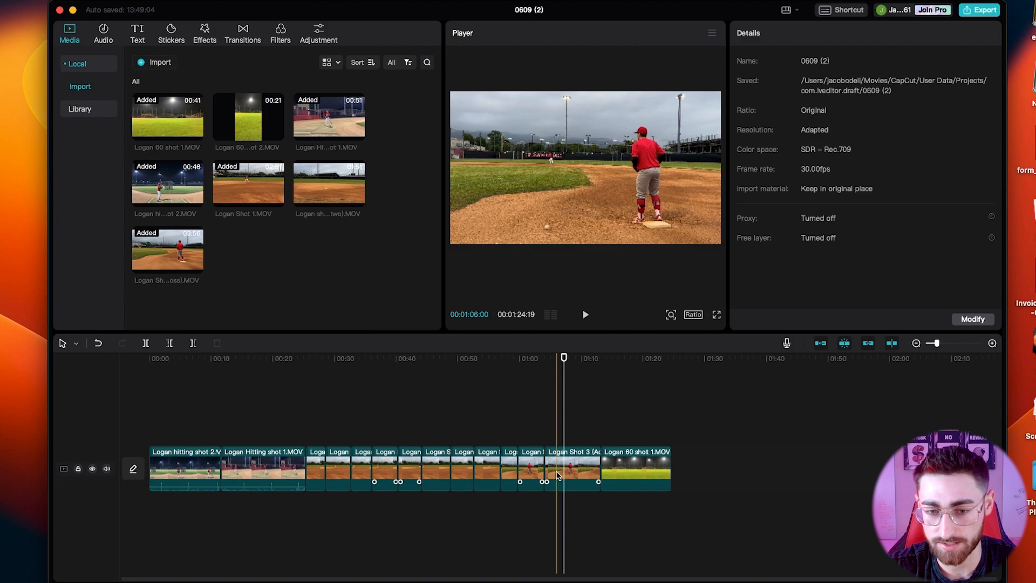
Play the last Logan Shot 3 (Across).MOV piece and trim off its footage after about 01:09.
click(550, 463)
key(space)
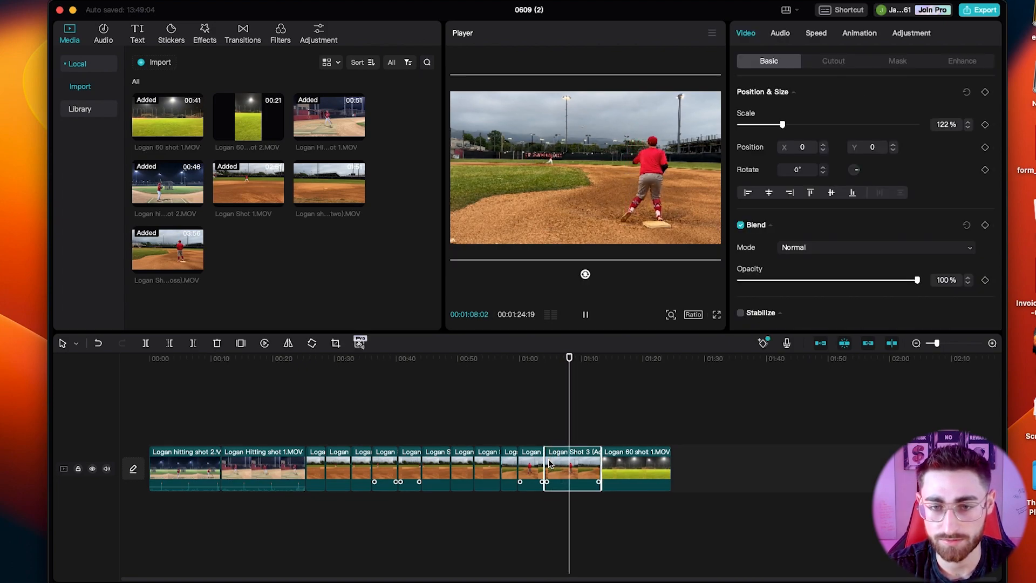
key(space)
key(w)
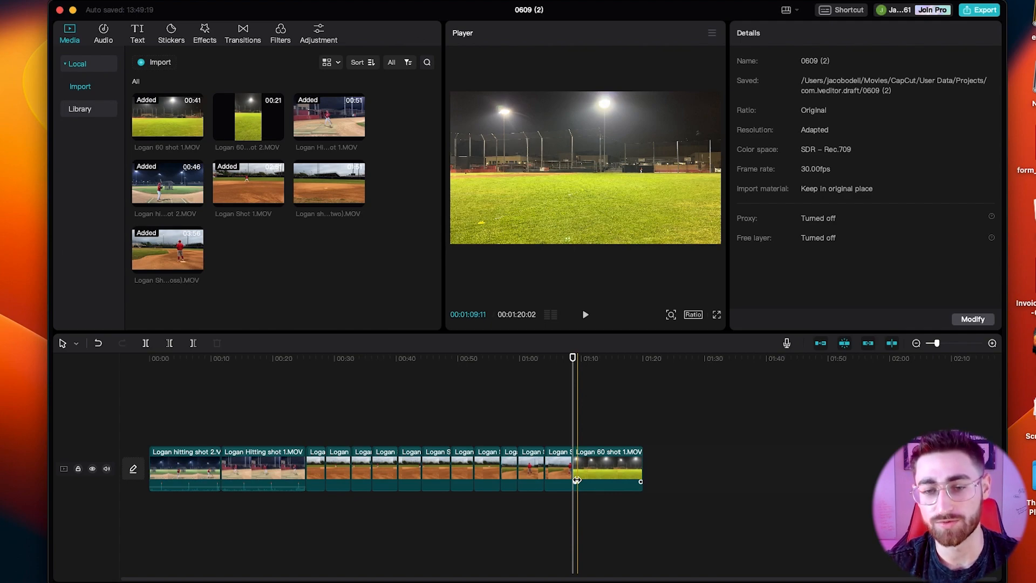
Review the Logan 60 shot 1.MOV clip by playing it through, then replaying it from its start.
key(space)
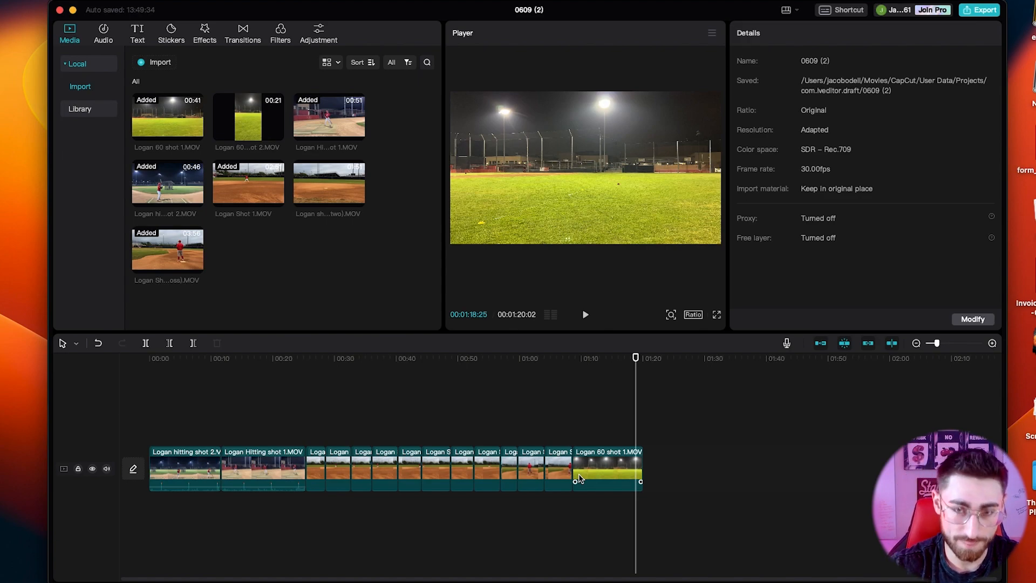
click(573, 359)
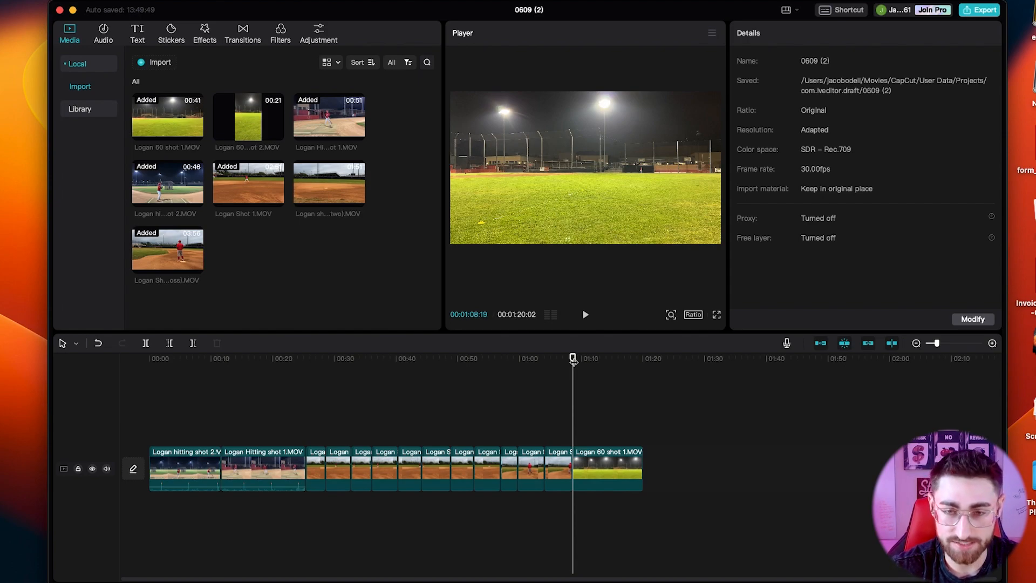
key(space)
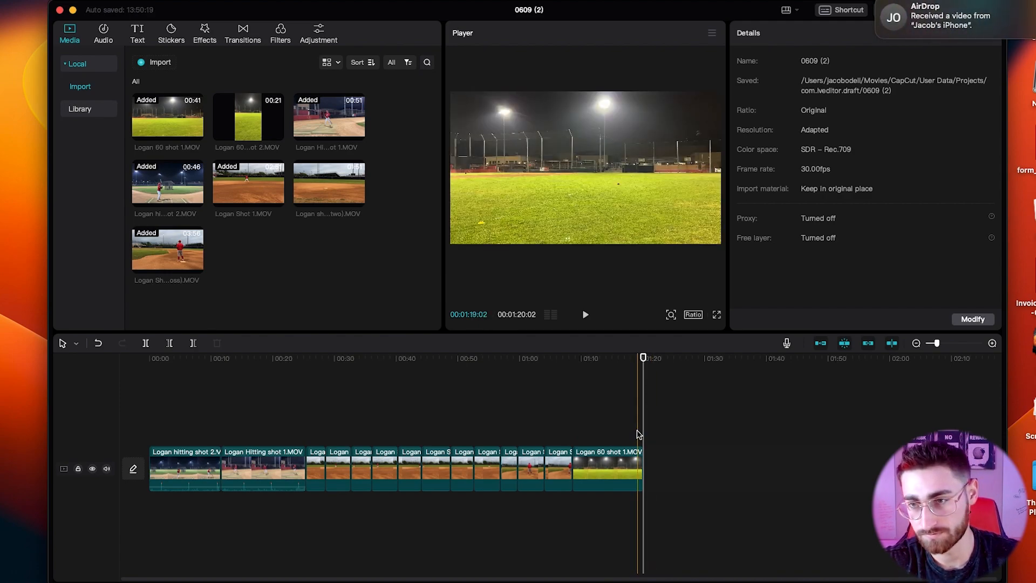
Show the AirDropped recording in Finder and import RPReplay_Final1686343809.MP4 into the project media.
click(1032, 19)
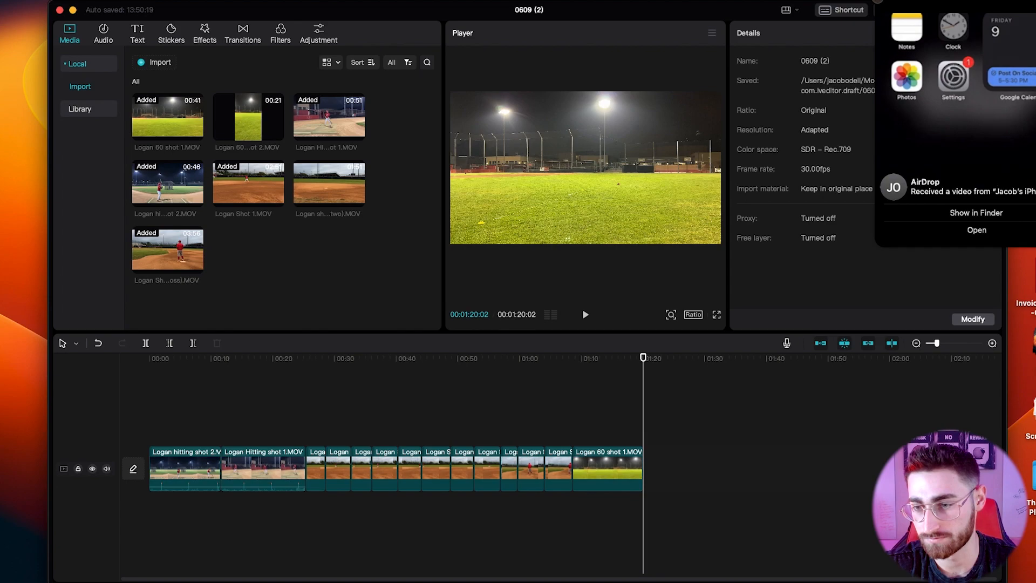
click(962, 213)
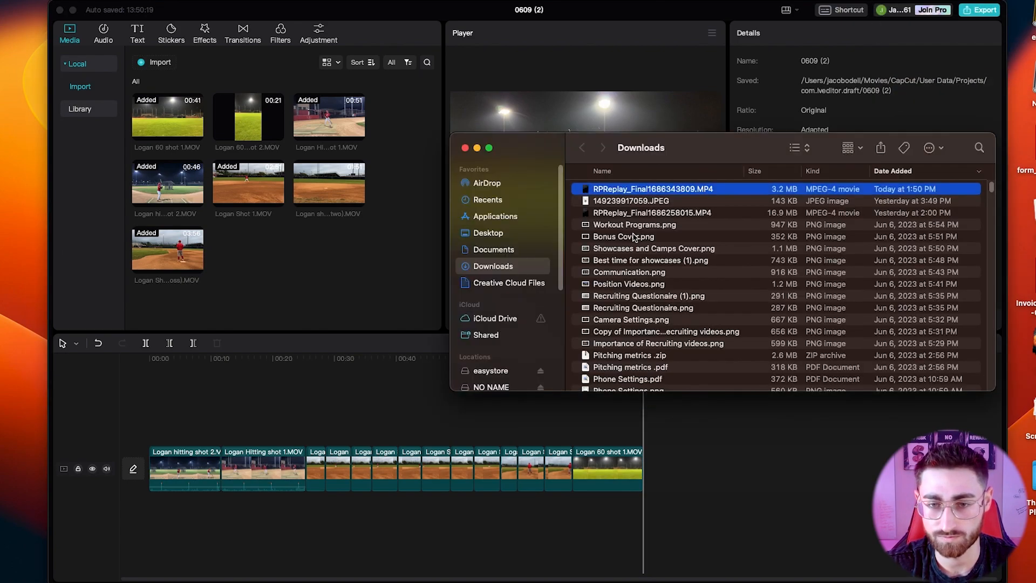
drag(642, 194, 298, 247)
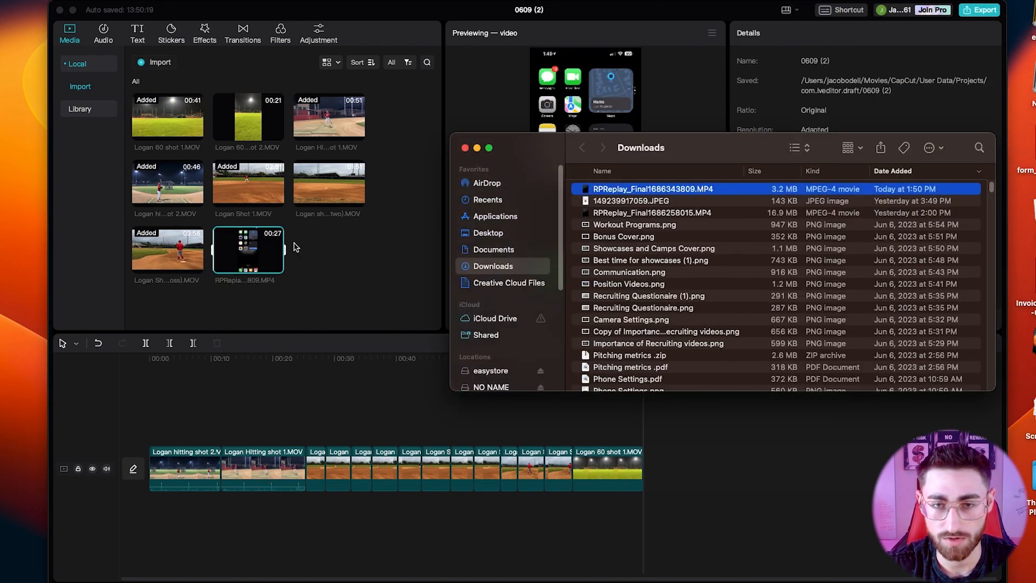
click(312, 247)
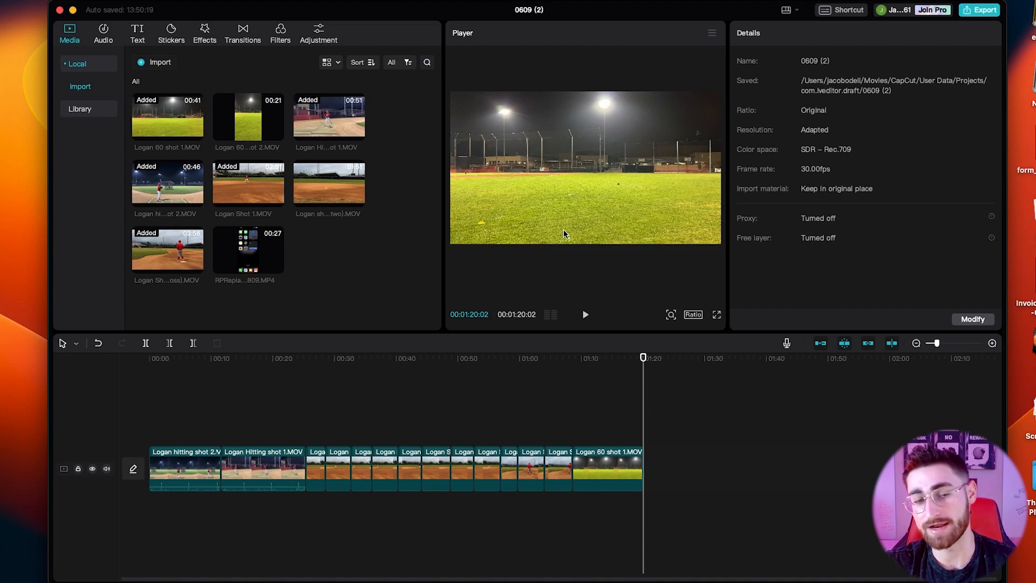
Place RPReplay_Final1686343809.MP4 on a track above Logan 60 shot 1.MOV and align its start with that clip's start.
drag(267, 256, 599, 429)
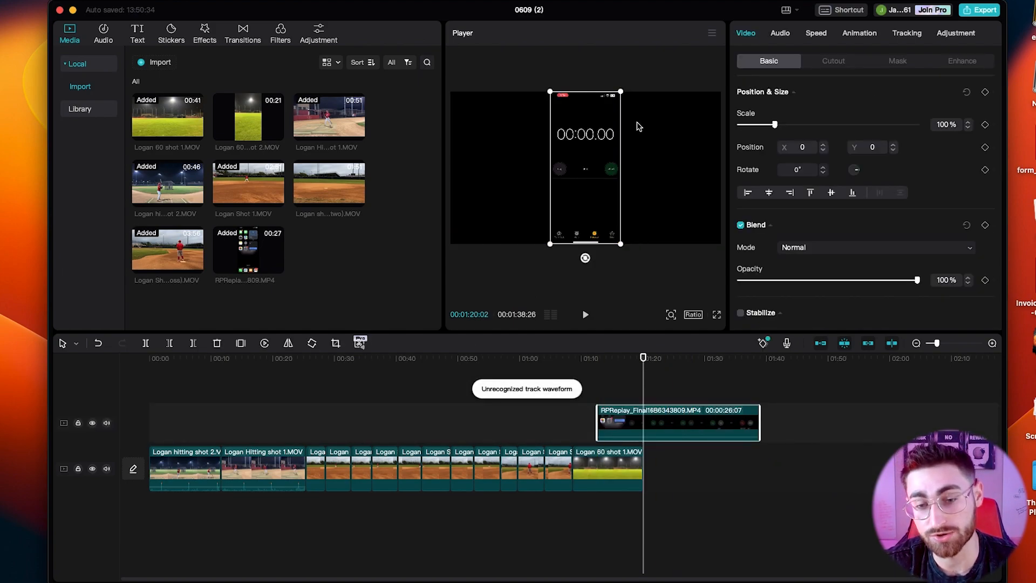
click(590, 399)
key(space)
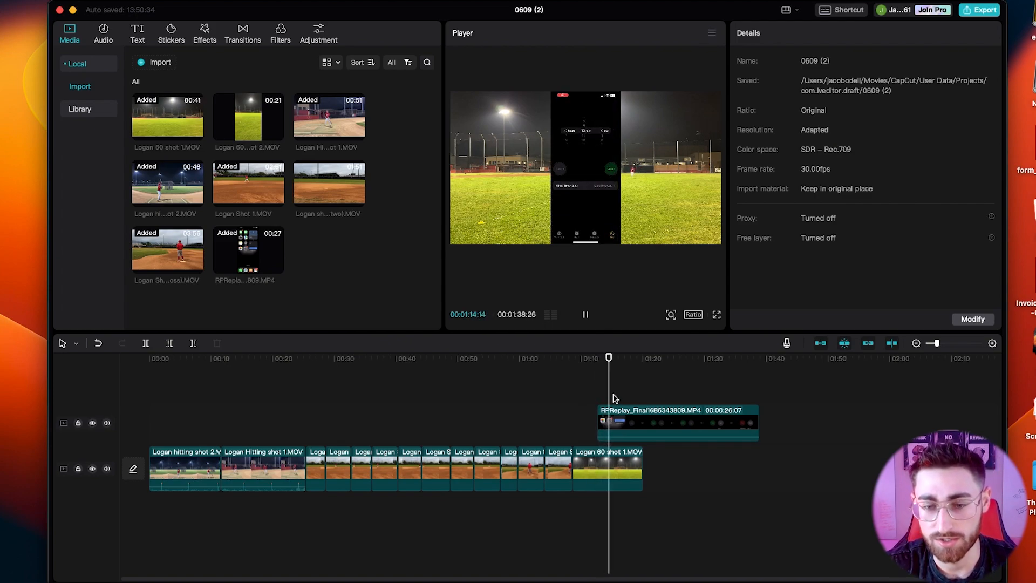
drag(642, 415, 616, 414)
click(578, 382)
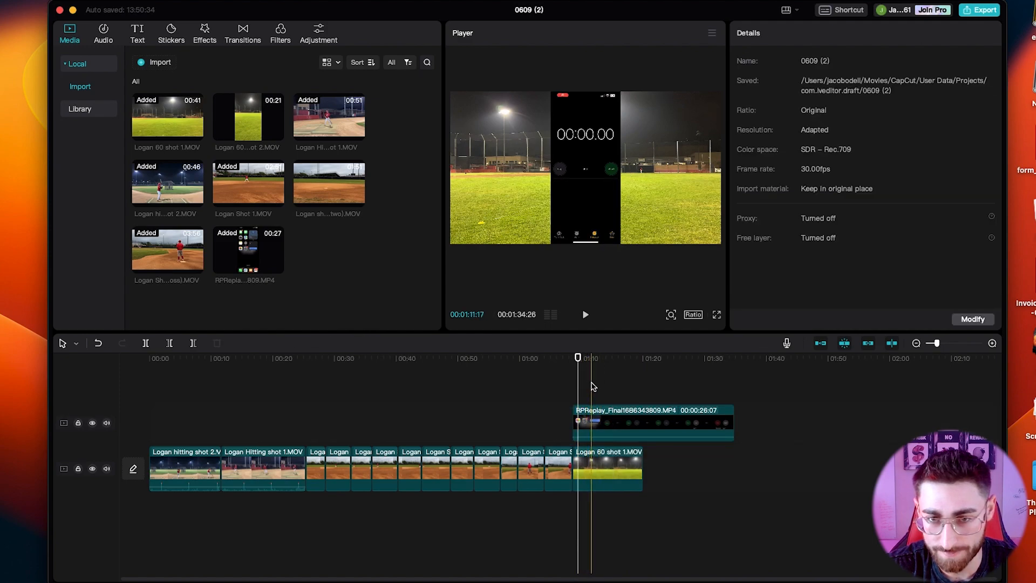
Split the stopwatch recording at about 01:23, delete its first part and move the rest back to about 01:09 above Logan 60 shot 1.MOV.
click(660, 385)
click(662, 415)
click(663, 414)
key(a)
click(631, 424)
key(Delete)
drag(694, 431, 606, 430)
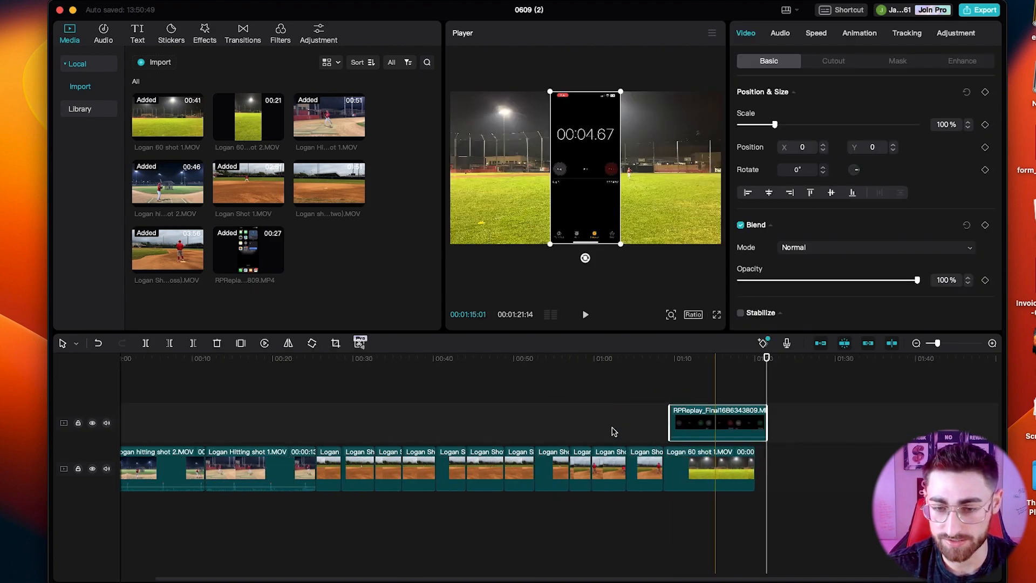
Examine the stopwatch overlay's timing against the start of Logan 60 shot 1.MOV by playing that section.
key(super+equal)
key(super+equal)
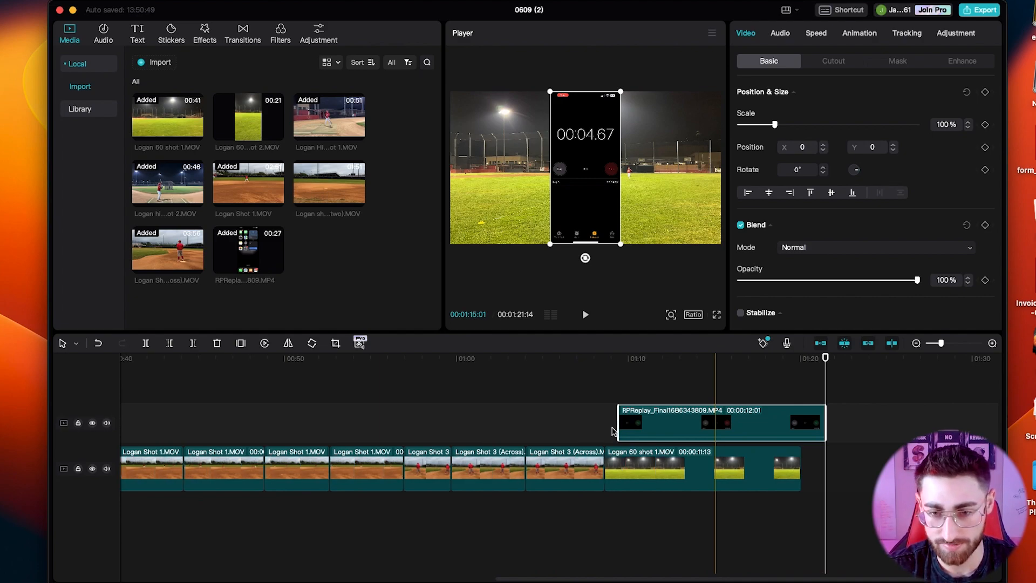
key(super+minus)
key(super+minus)
key(super+minus)
key(super+equal)
key(super+equal)
key(super+equal)
key(super+equal)
key(super+equal)
key(super+minus)
key(super+minus)
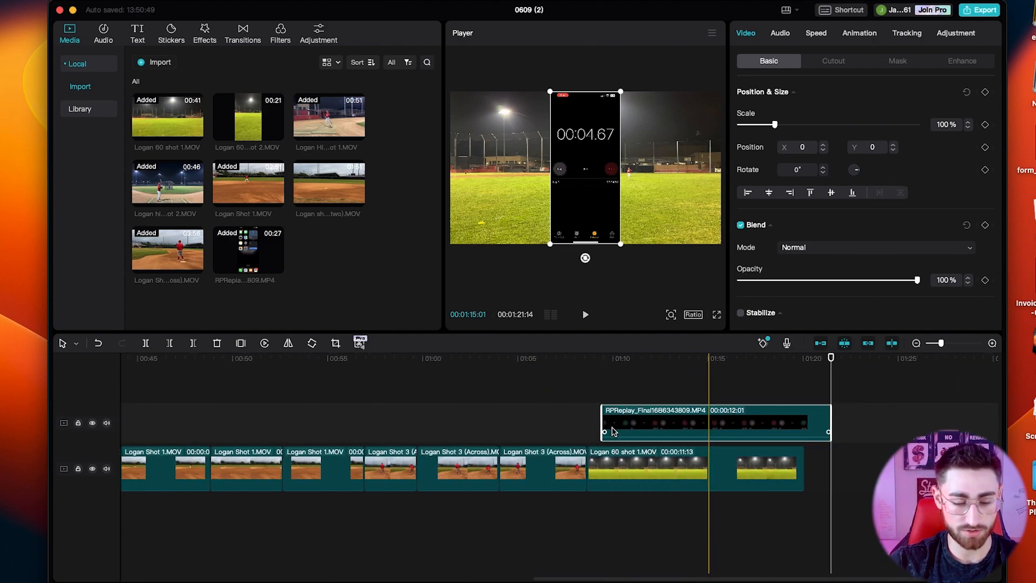
scroll(661, 459, up, 3)
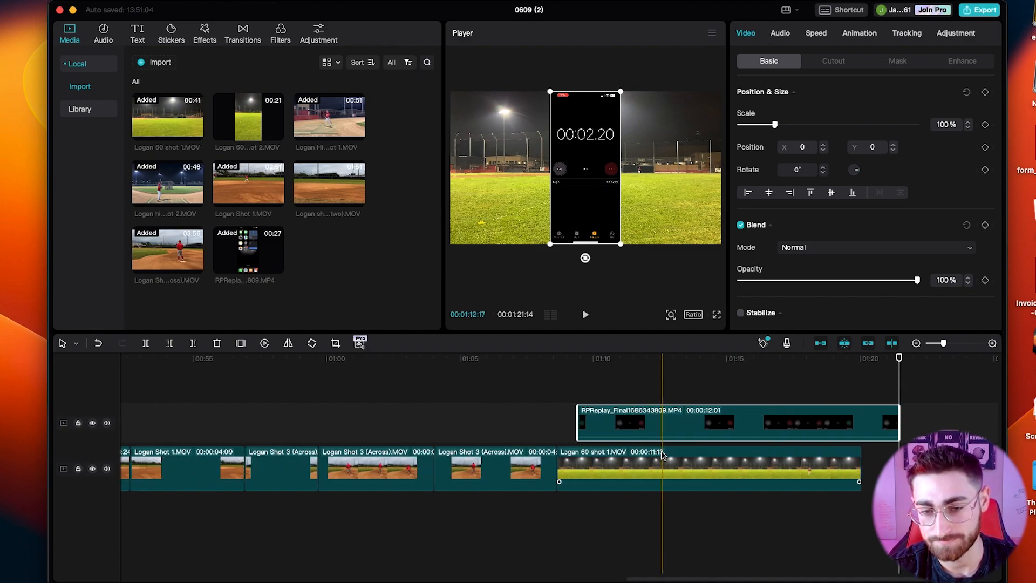
scroll(605, 424, right, 3)
click(493, 379)
key(space)
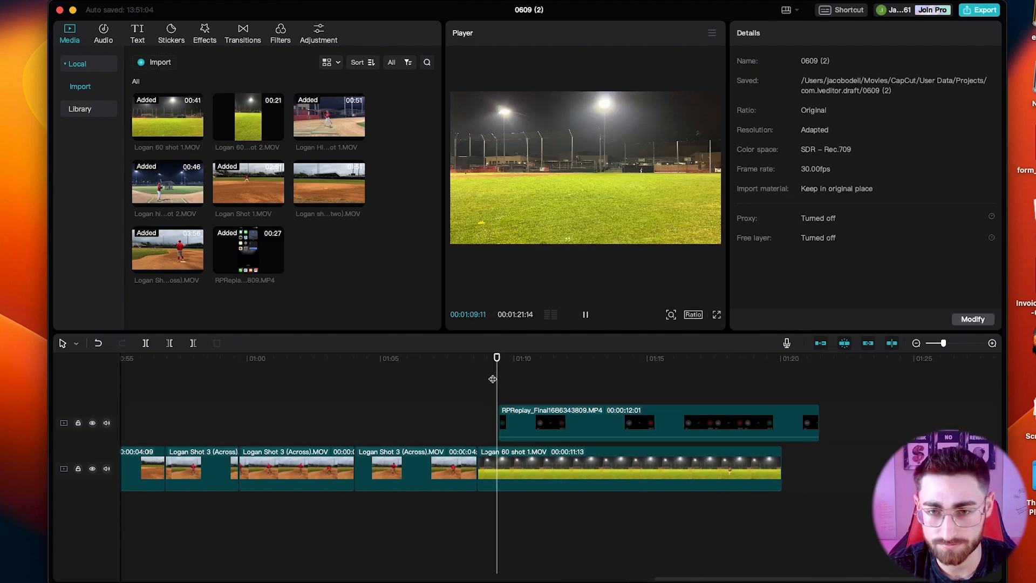
key(space)
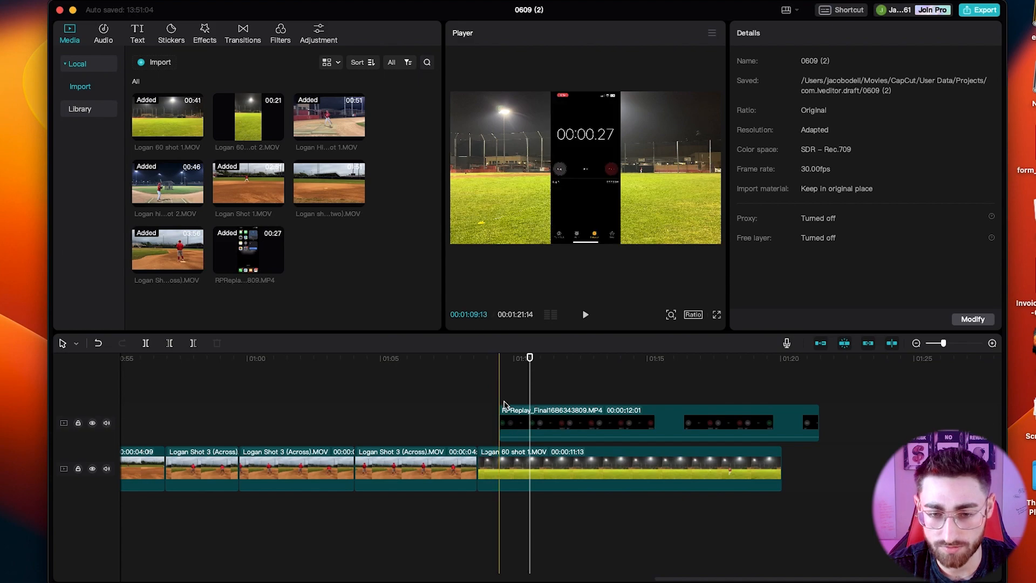
click(533, 417)
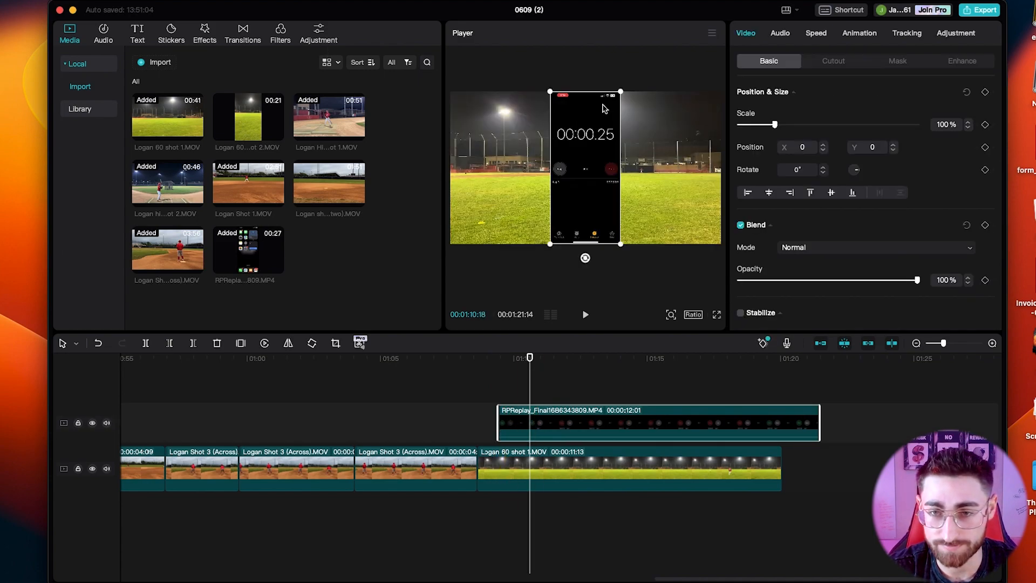
drag(598, 116, 641, 114)
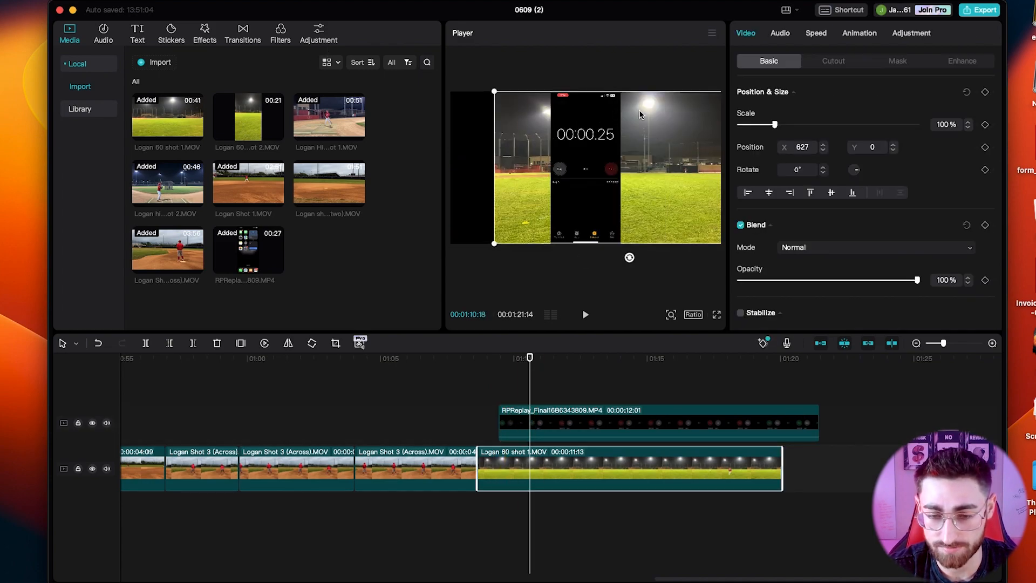
key(super+z)
Move the stopwatch overlay to X 1467, Y 0 in the frame and scale it down to 76%.
click(561, 409)
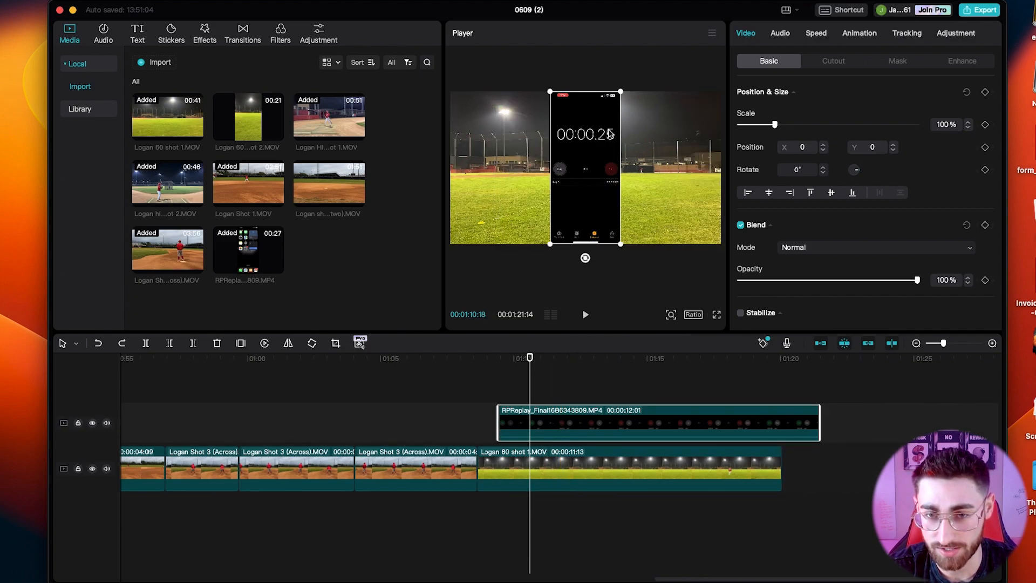
drag(601, 130, 708, 134)
drag(655, 92, 669, 105)
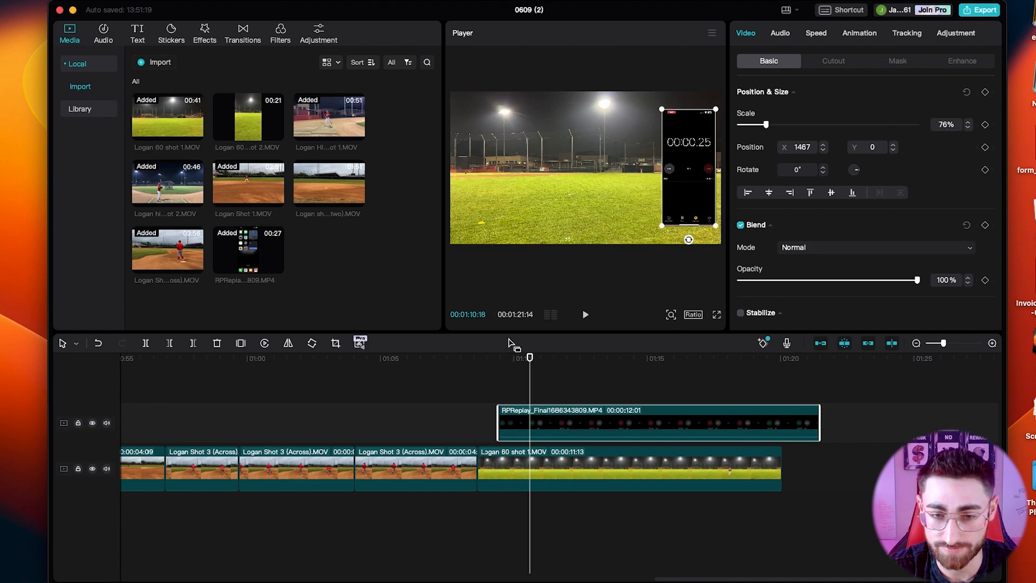
Play Logan 60 shot 1.MOV from near its start to check the repositioned stopwatch against the run.
click(488, 359)
key(space)
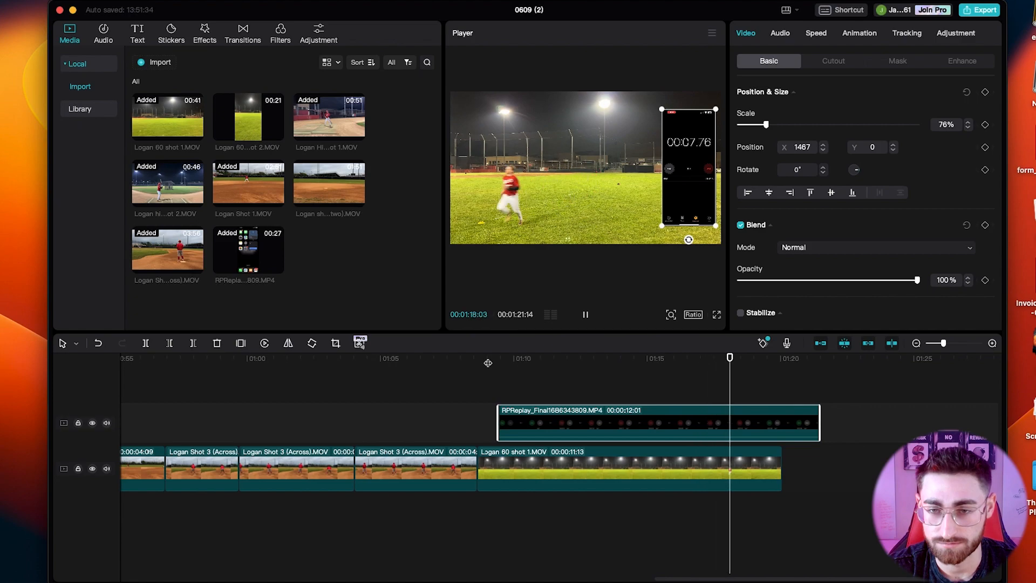
key(space)
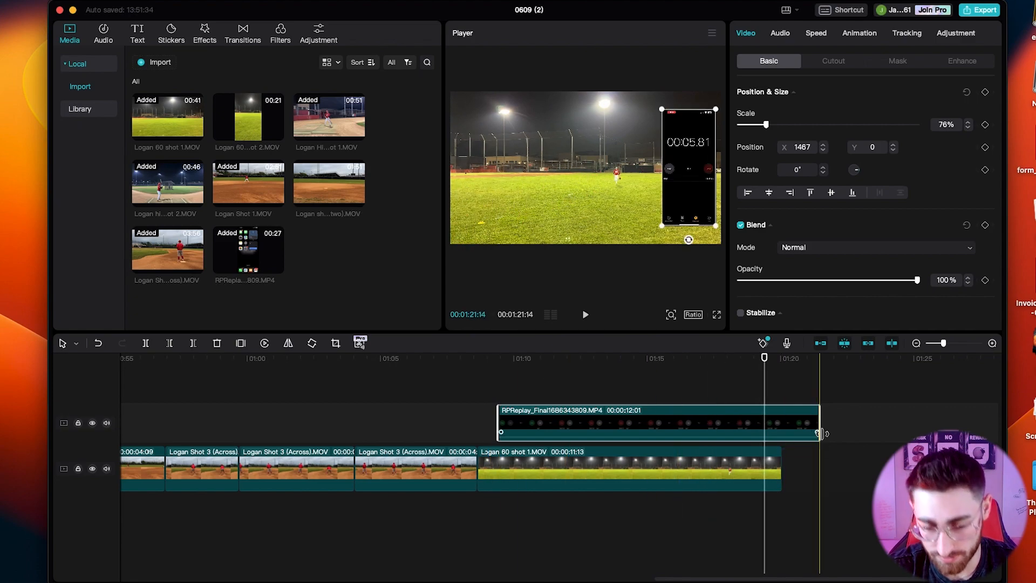
Split the stopwatch overlay and Logan 60 shot 1.MOV at 00:01:19:12 and delete the end pieces of both.
key(super+b)
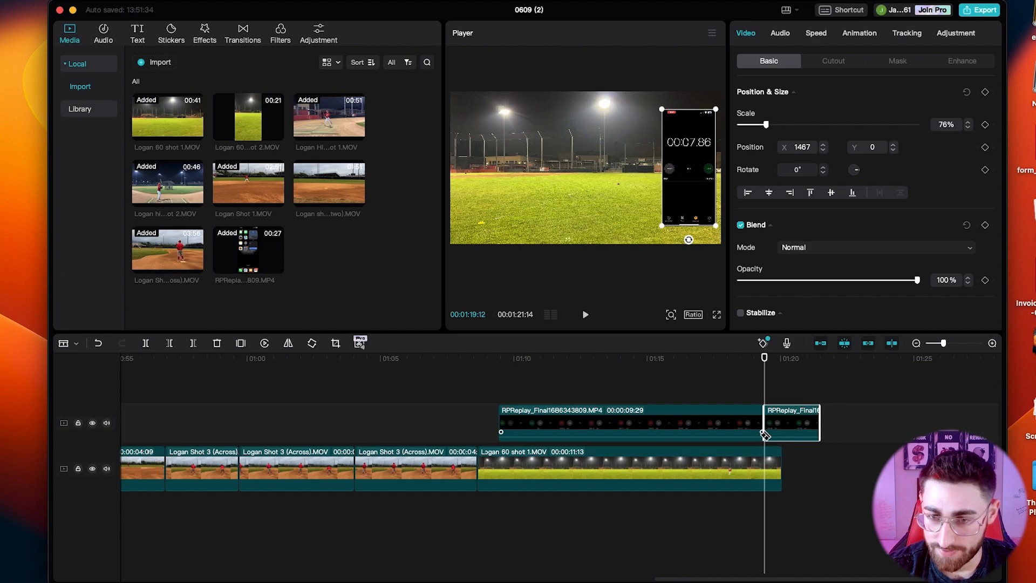
key(space)
click(769, 463)
key(space)
click(764, 462)
key(super+z)
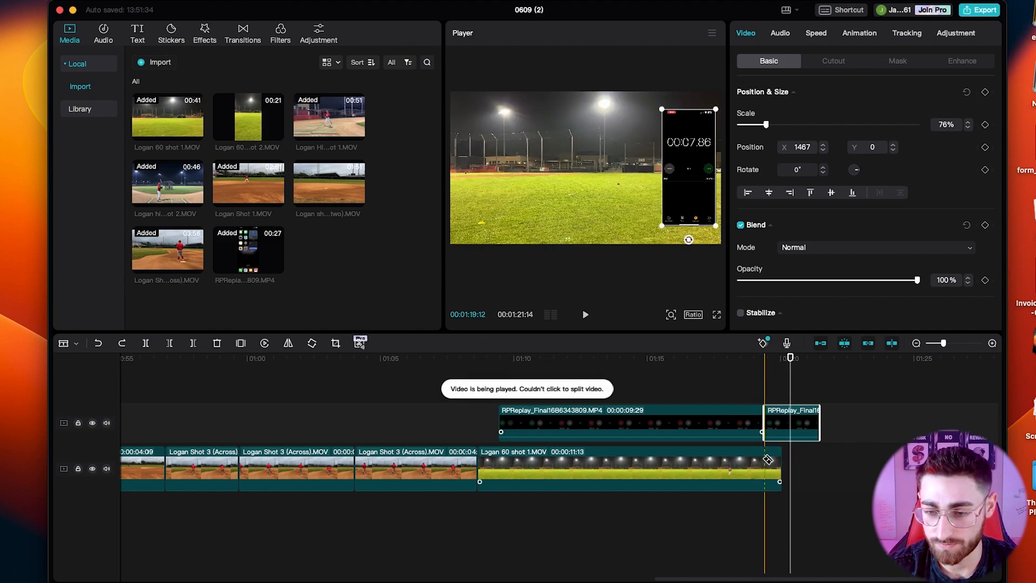
click(770, 462)
key(a)
drag(822, 485, 776, 433)
key(Delete)
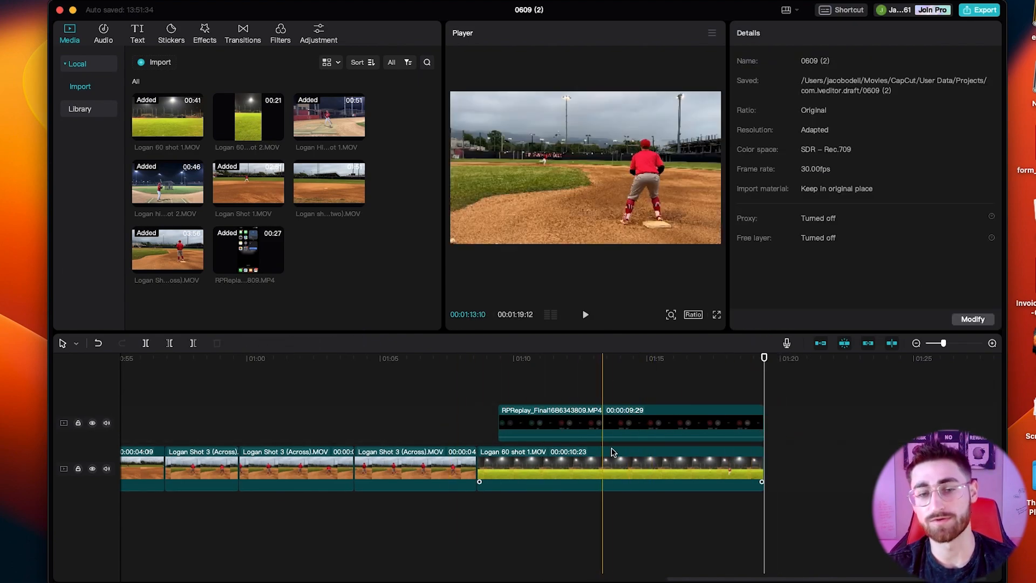
Add the red-bracketed "Stylish Titles" text template above Logan hitting shot 2.MOV at the very start of the timeline.
scroll(316, 509, left, 15)
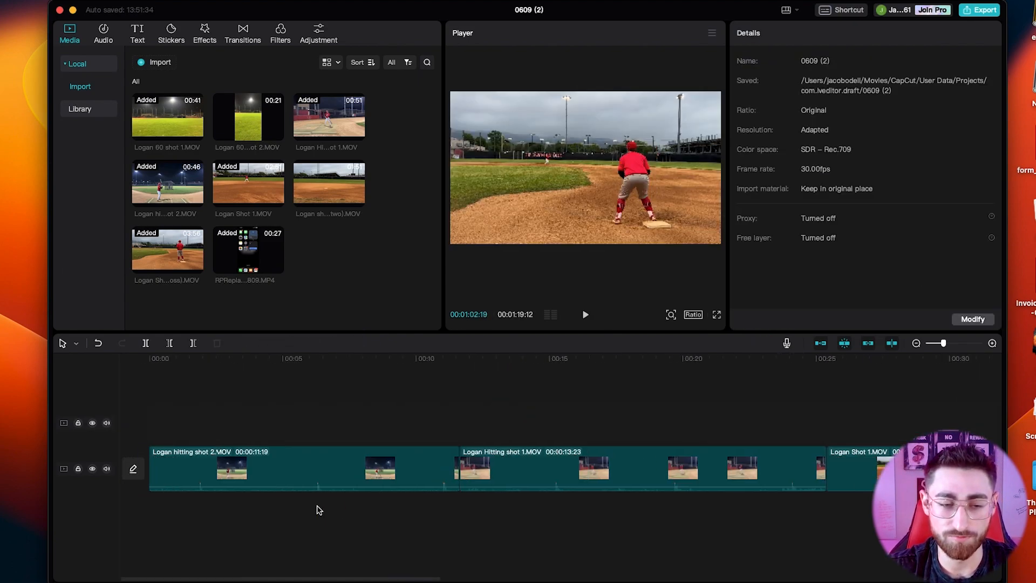
scroll(219, 456, down, 5)
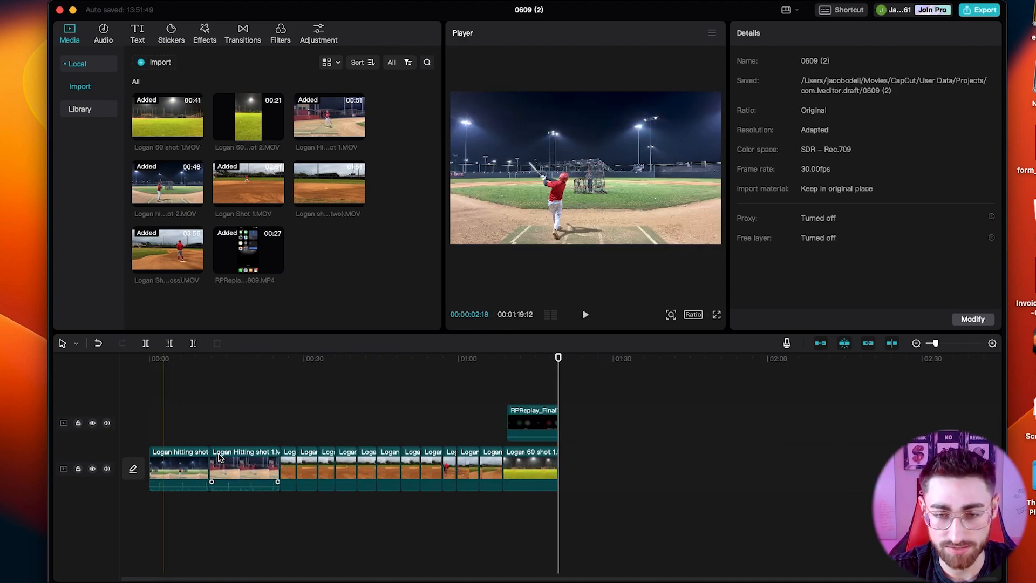
click(156, 361)
drag(156, 362, 128, 361)
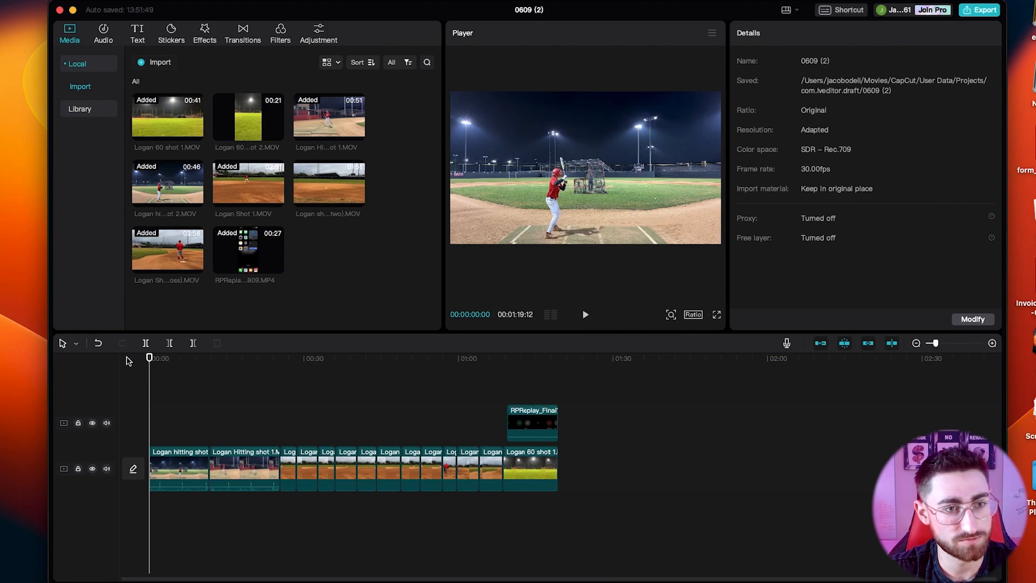
click(137, 33)
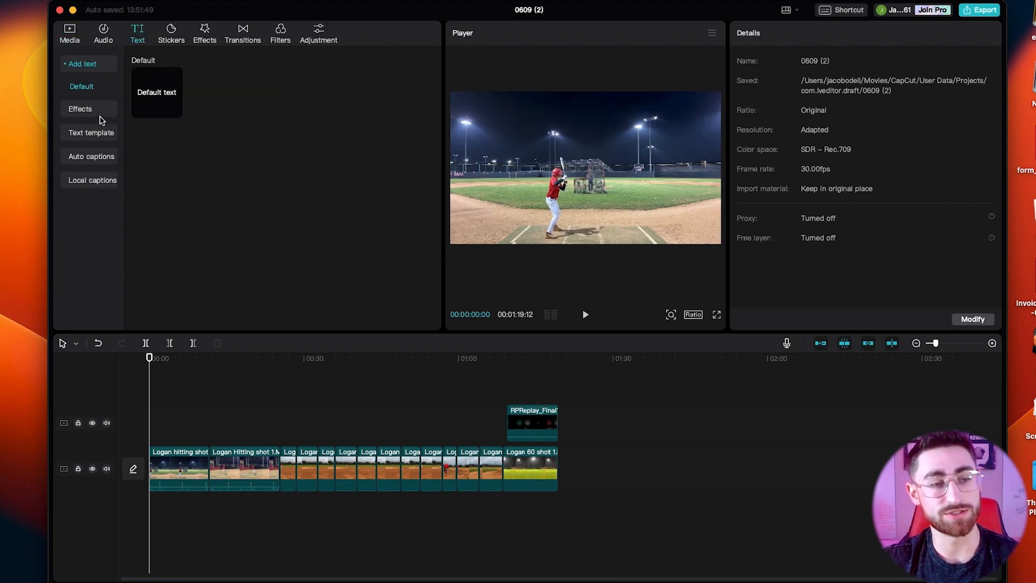
click(83, 138)
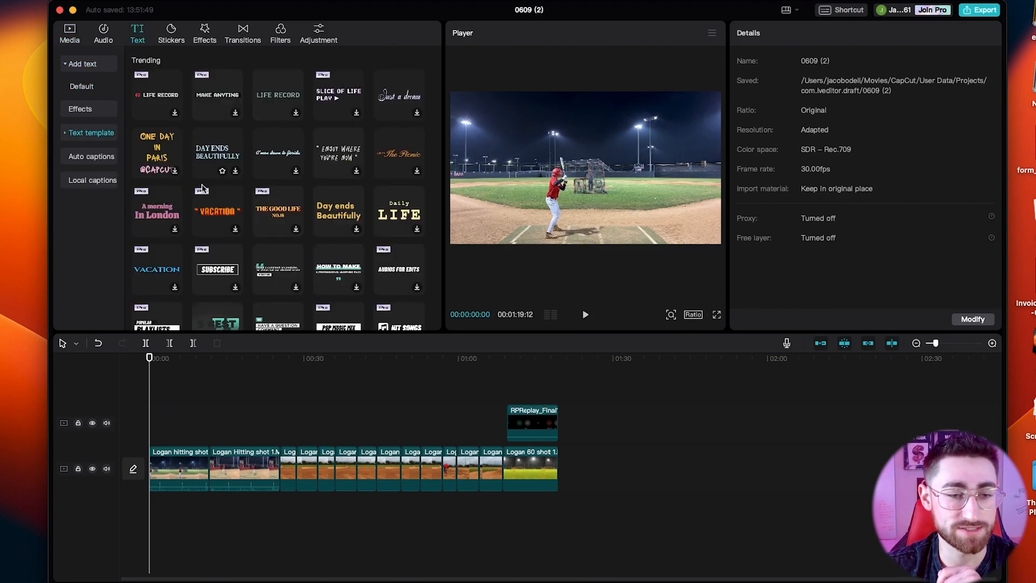
scroll(181, 292, down, 5)
scroll(181, 292, down, 10)
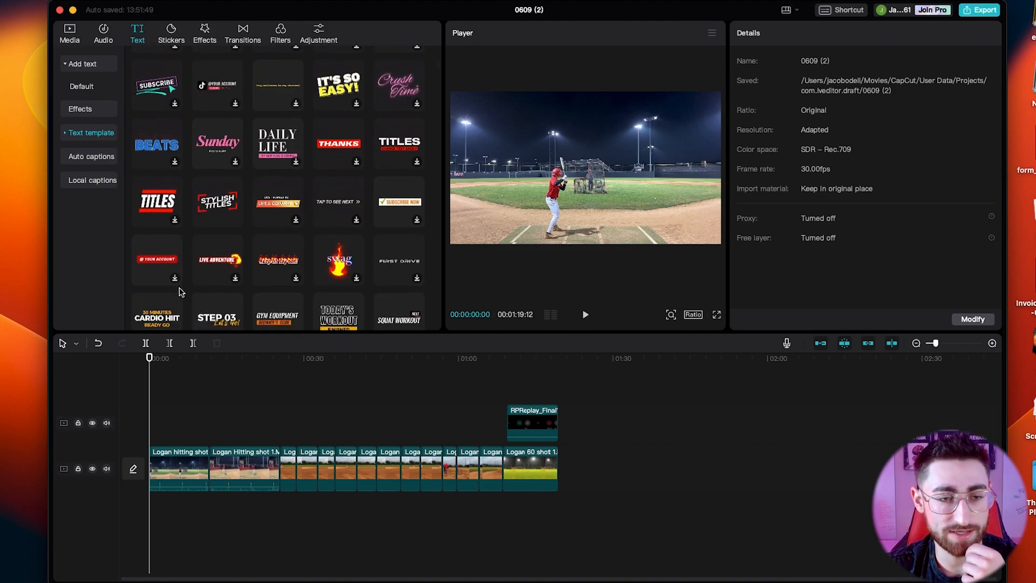
drag(219, 191, 152, 439)
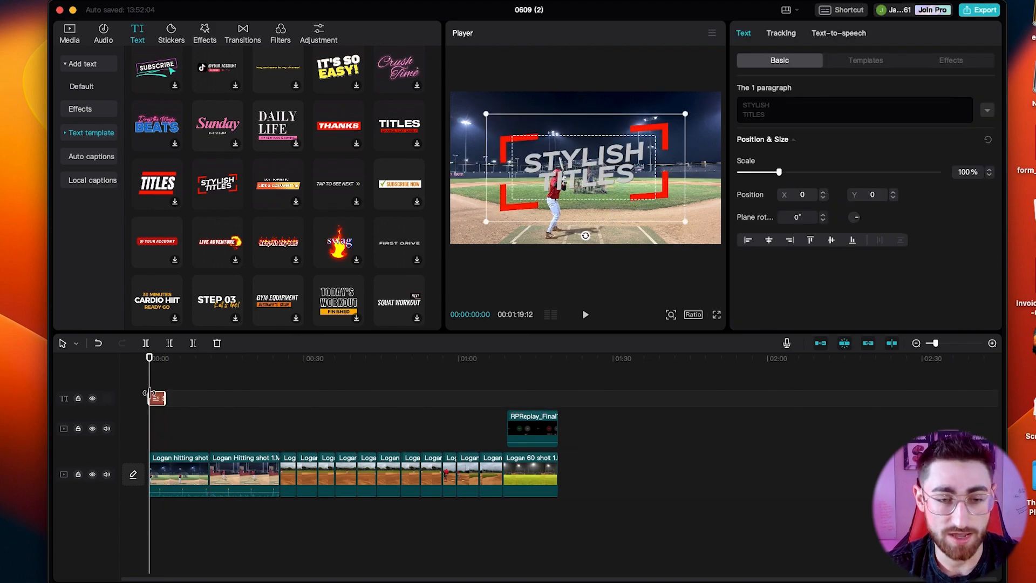
Scale the title to 35% at X -1429, Y -814 and change its text to "Hitting", playing the opening to check it.
drag(484, 116, 550, 150)
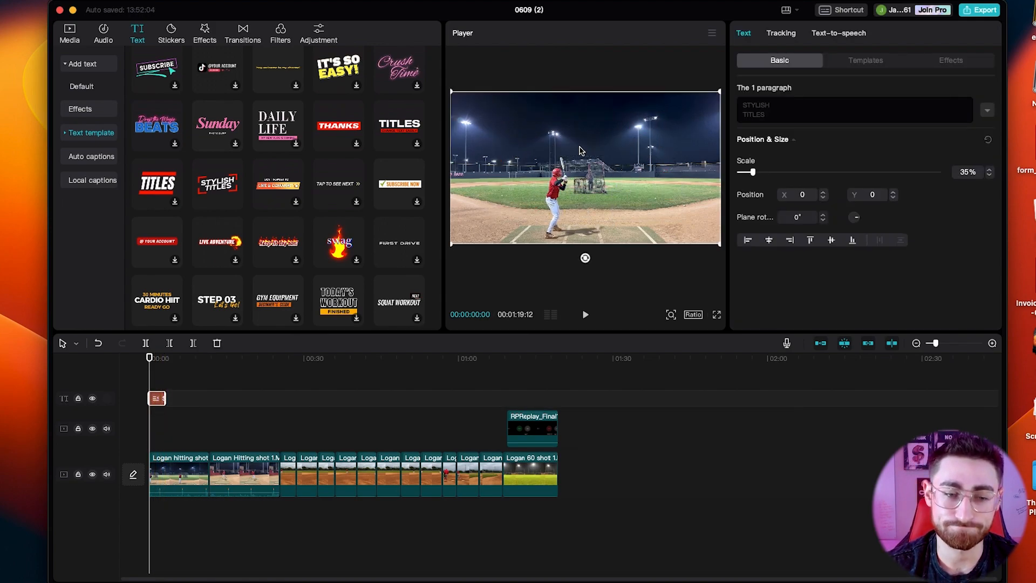
drag(599, 167, 498, 225)
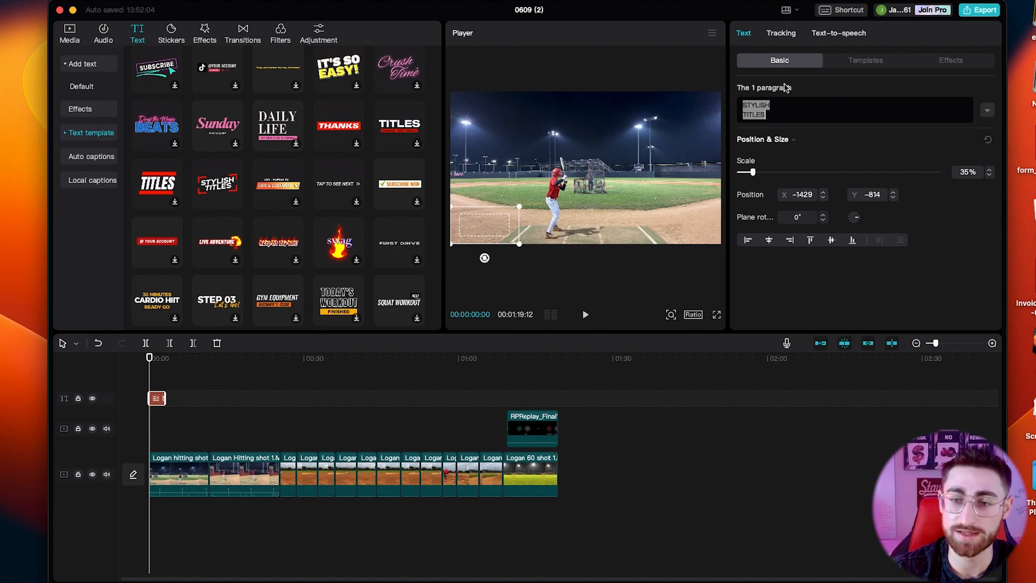
text(Hitting)
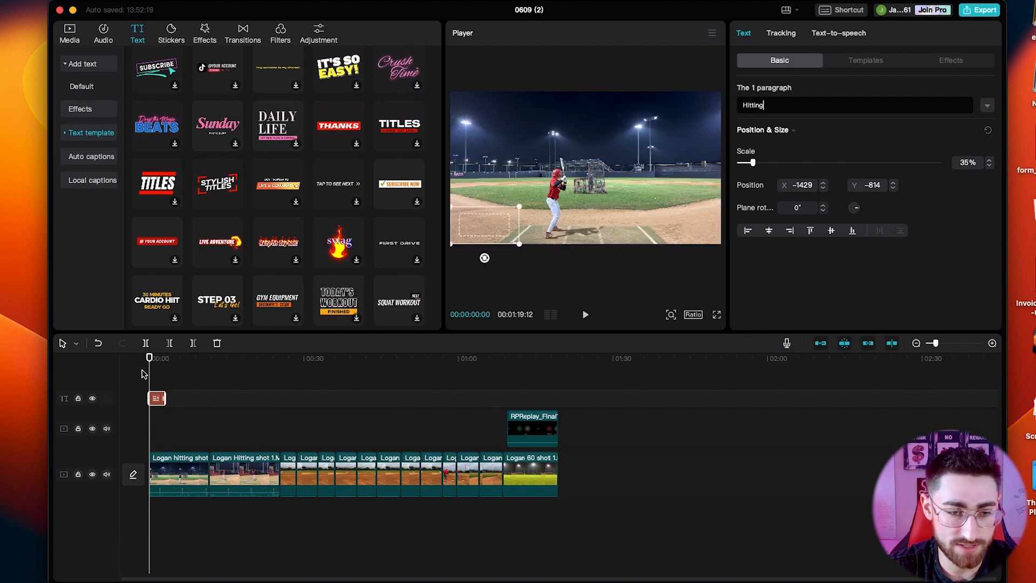
key(space)
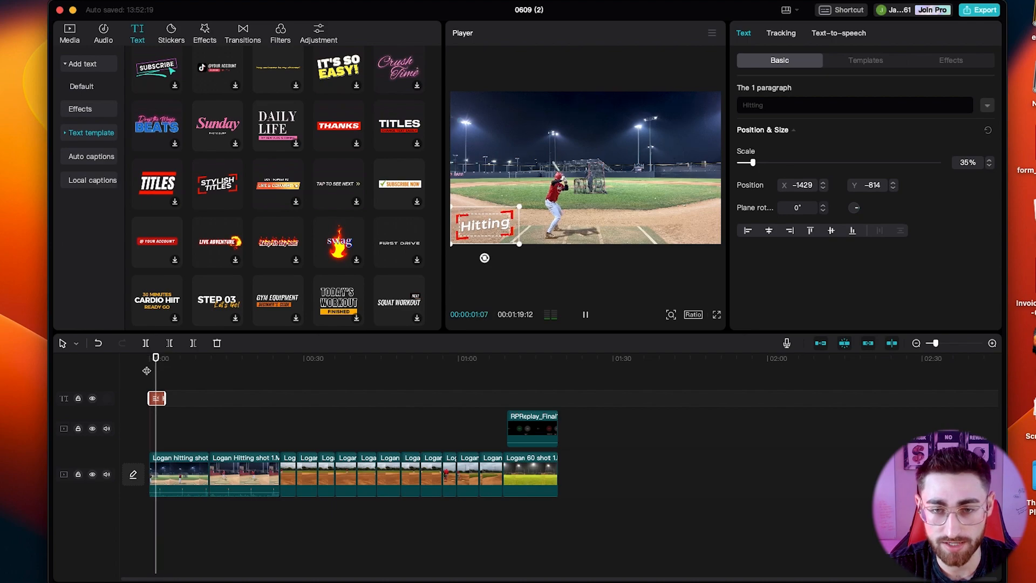
key(space)
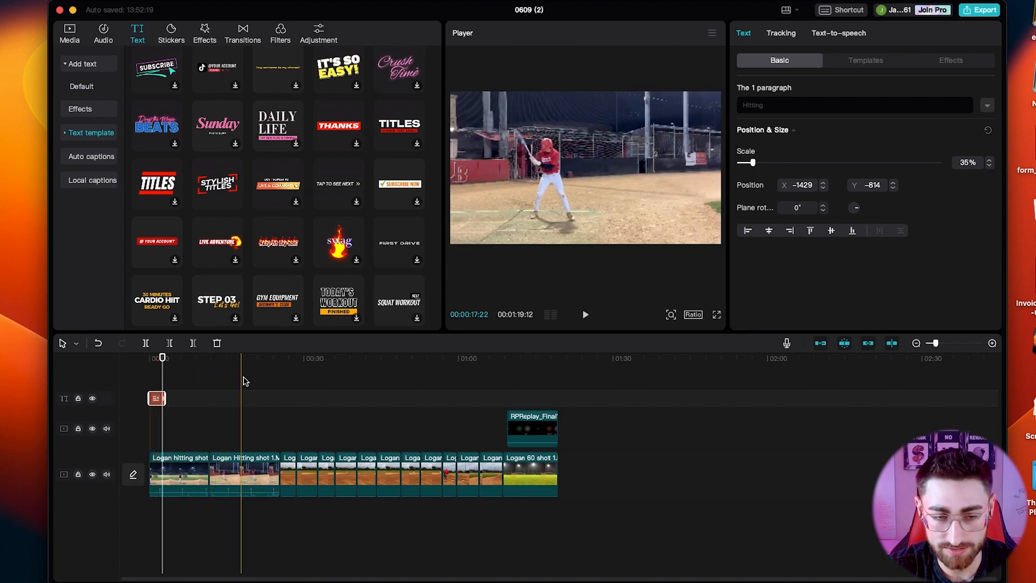
Paste a copy of the "Hitting" title at about 00:25:12, where the first fielding clip begins after the hitting shots.
click(280, 381)
key(super+v)
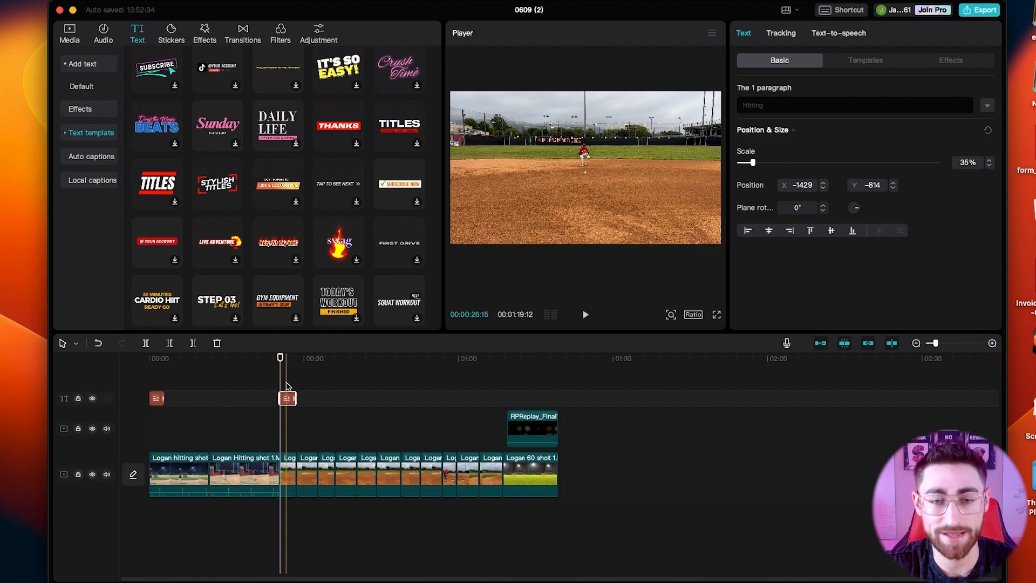
right_click(161, 399)
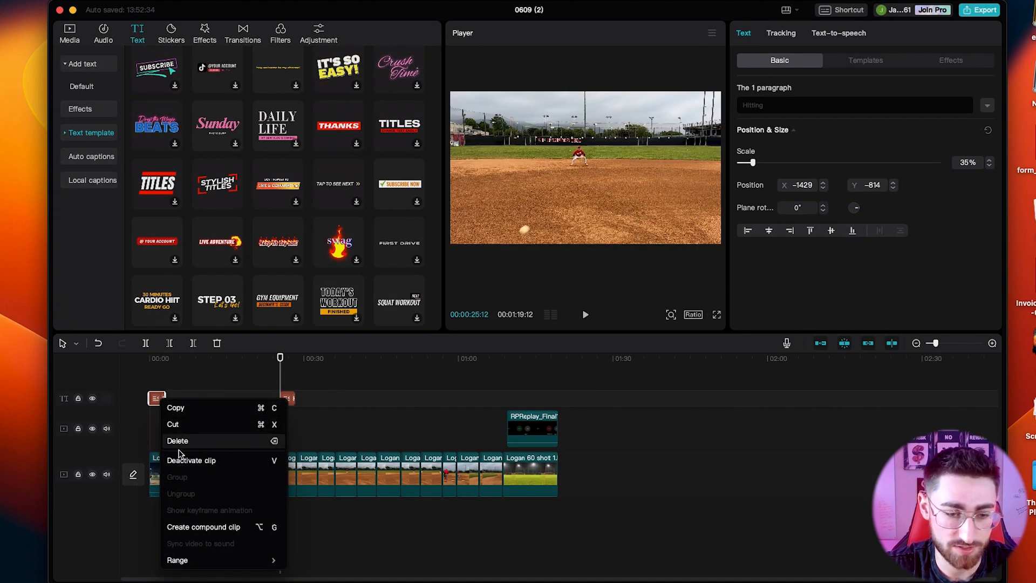
click(361, 404)
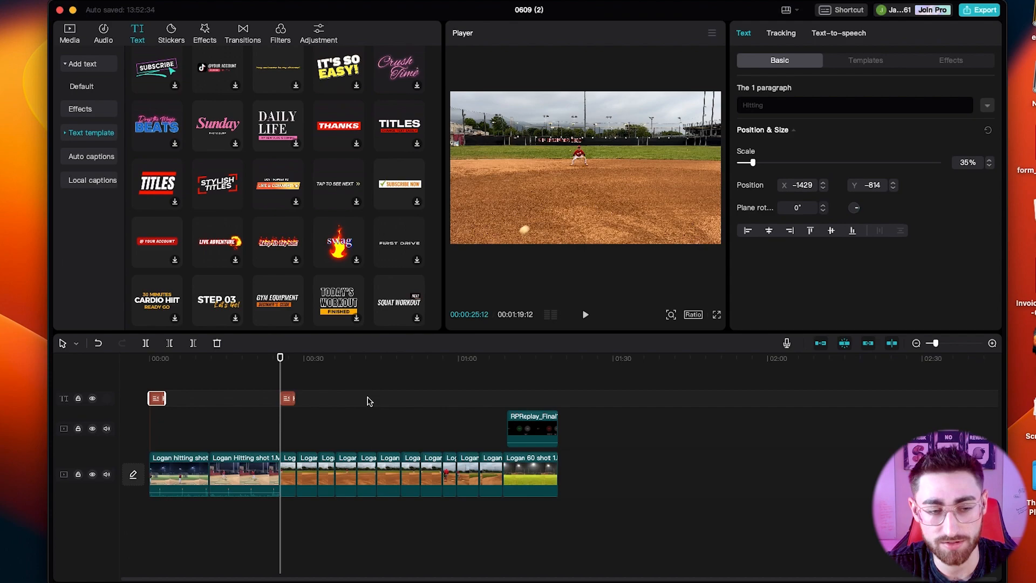
right_click(157, 400)
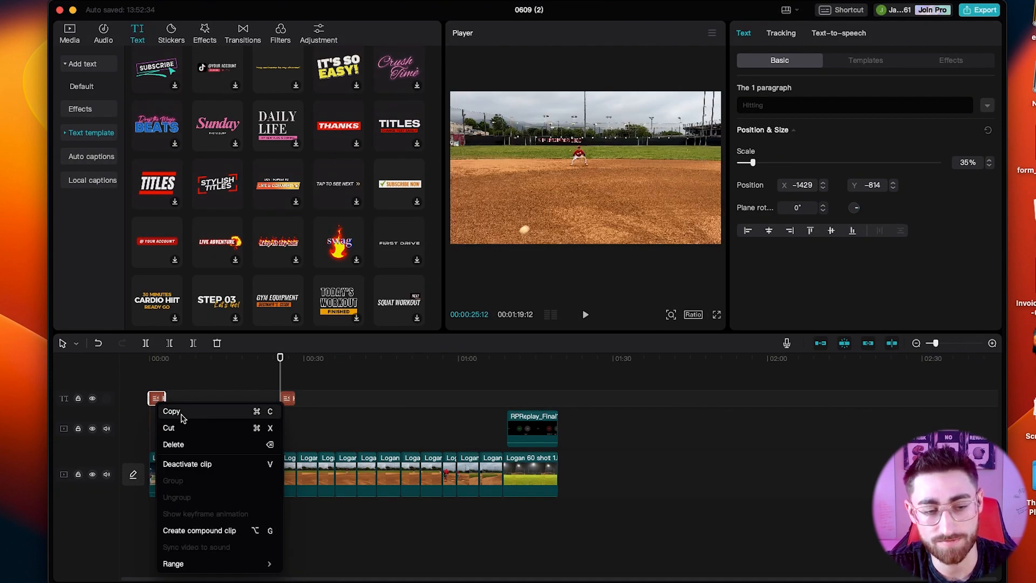
click(336, 423)
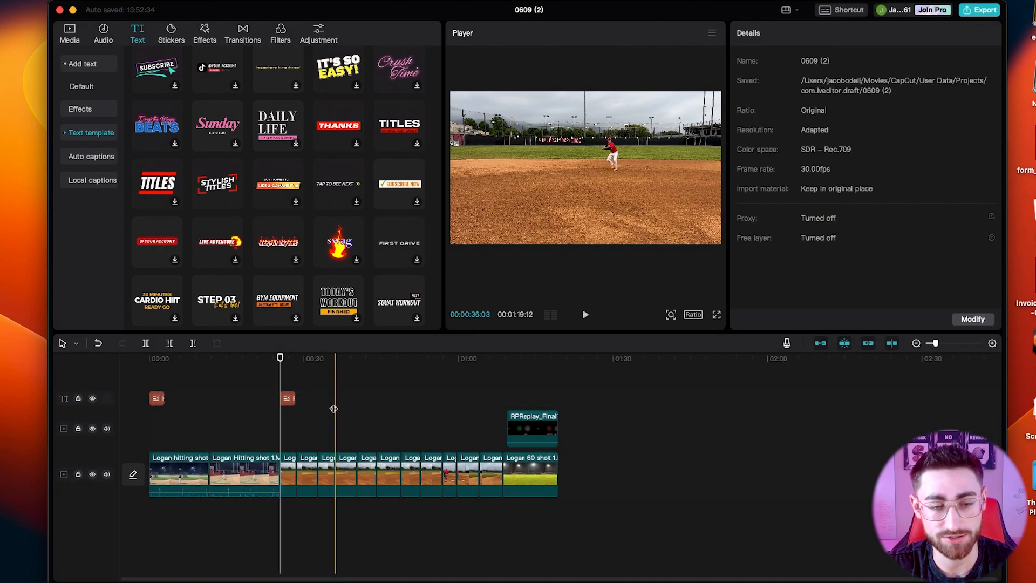
Change the second title's text to "Grounders" and set its line value to 22.
click(288, 399)
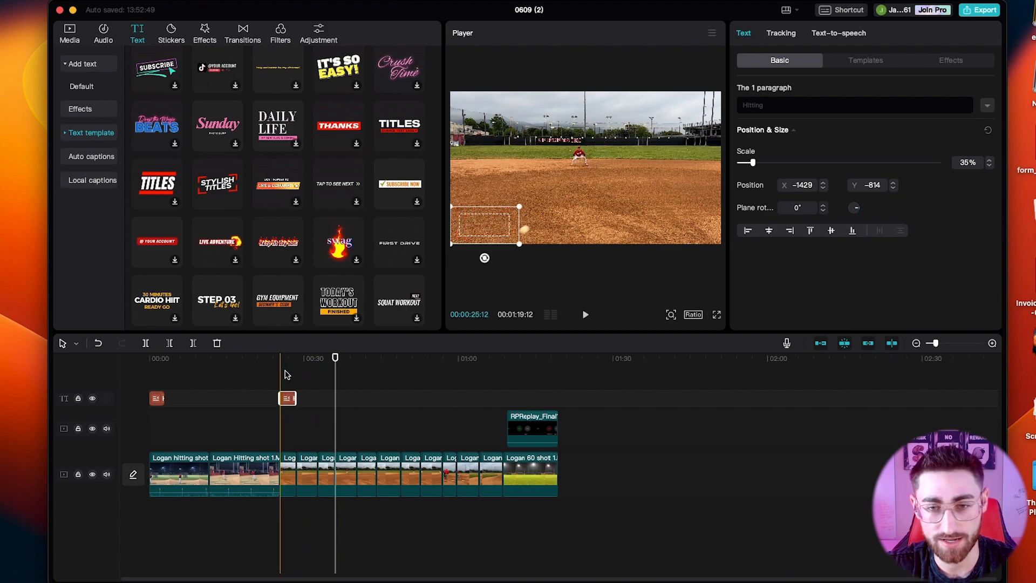
click(286, 379)
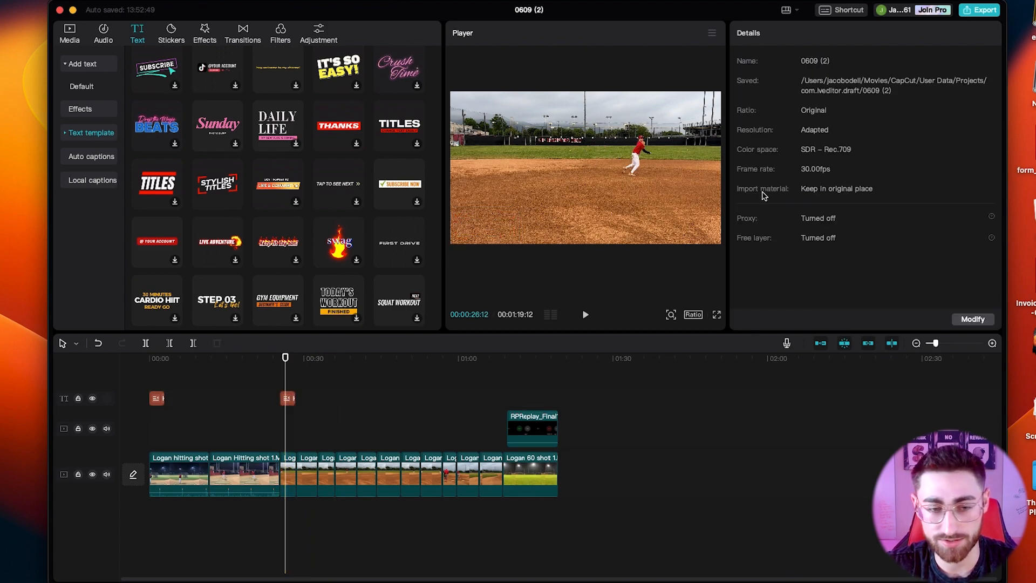
click(287, 398)
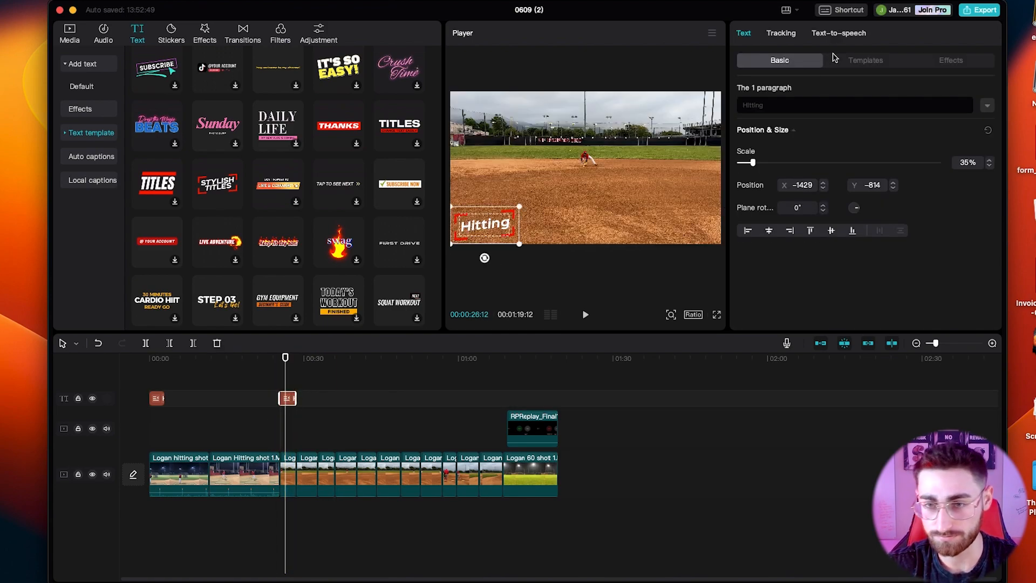
text(Grou)
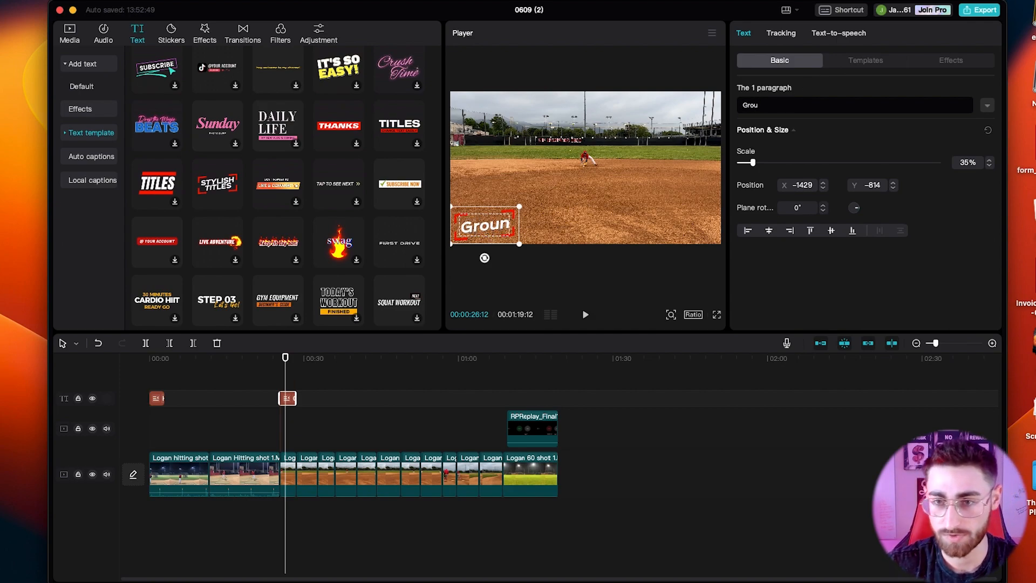
text(nders)
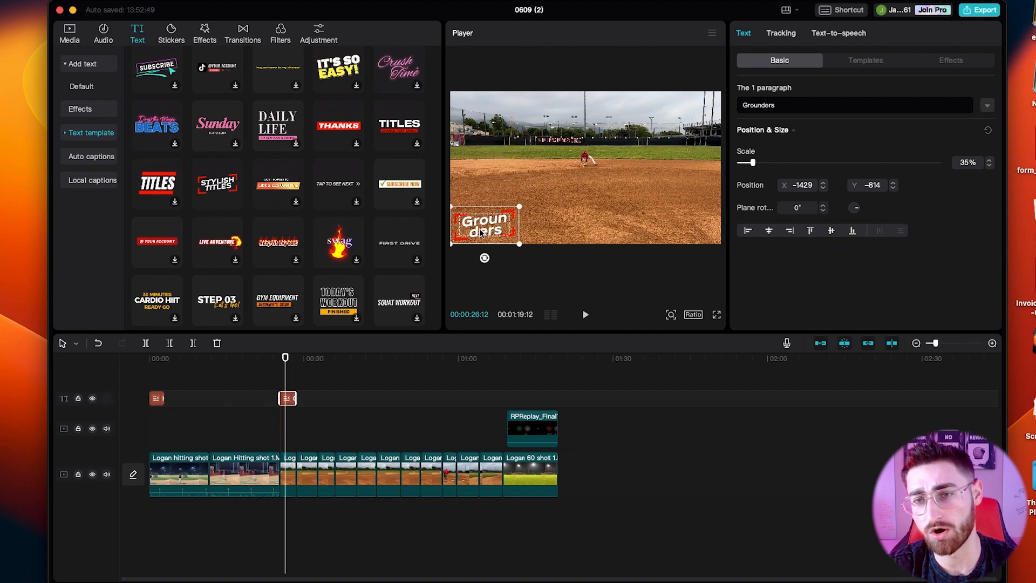
click(989, 108)
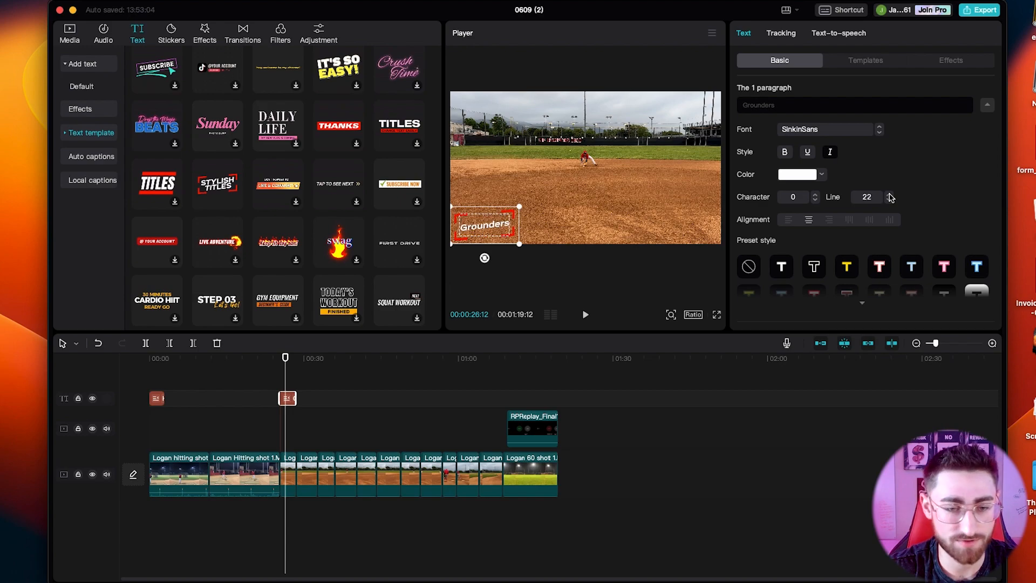
click(301, 394)
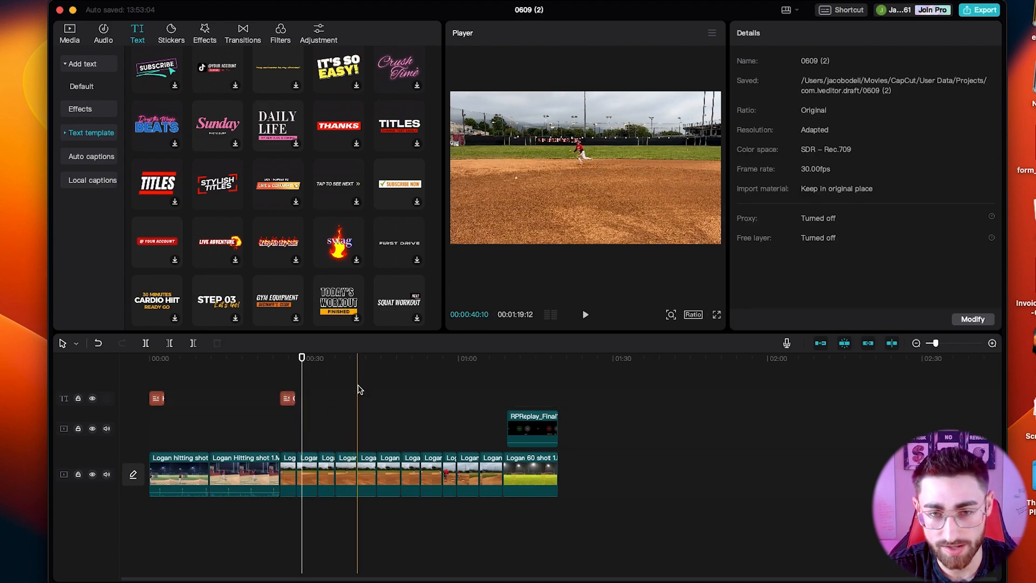
Paste another title copy at 00:56:28, change its text to "Across" and set its line value to 3.
click(444, 391)
key(super+v)
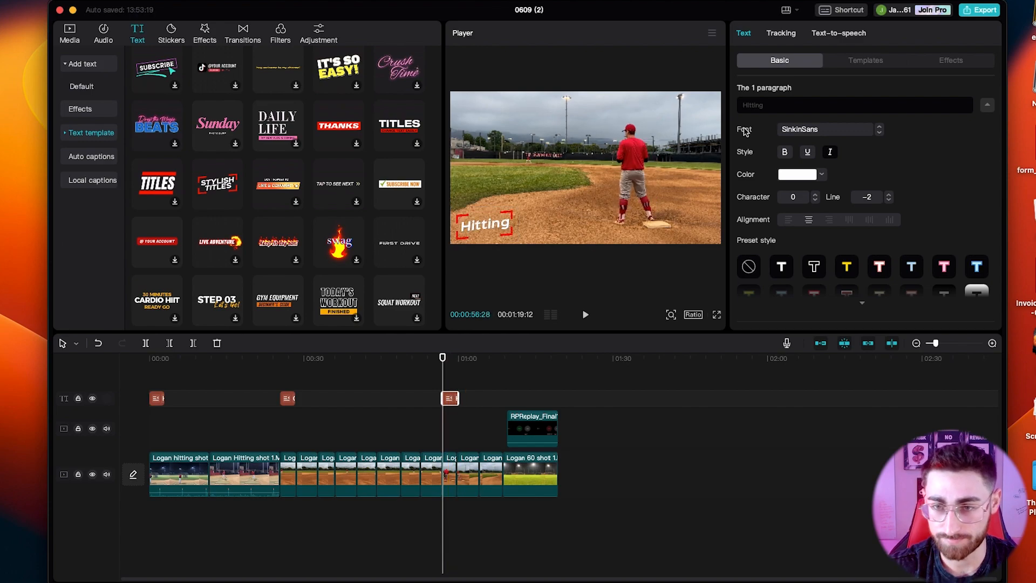
click(777, 106)
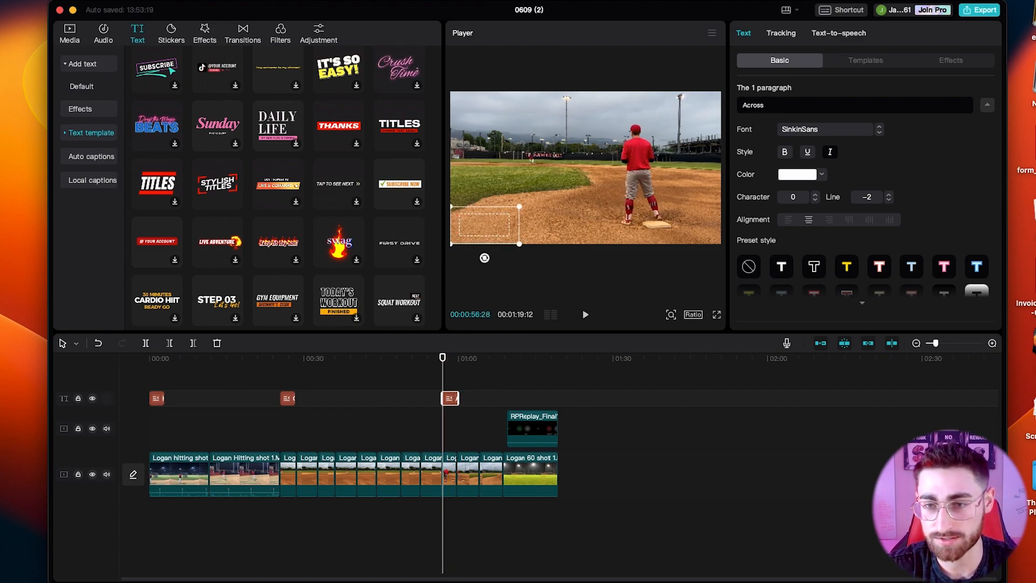
click(919, 173)
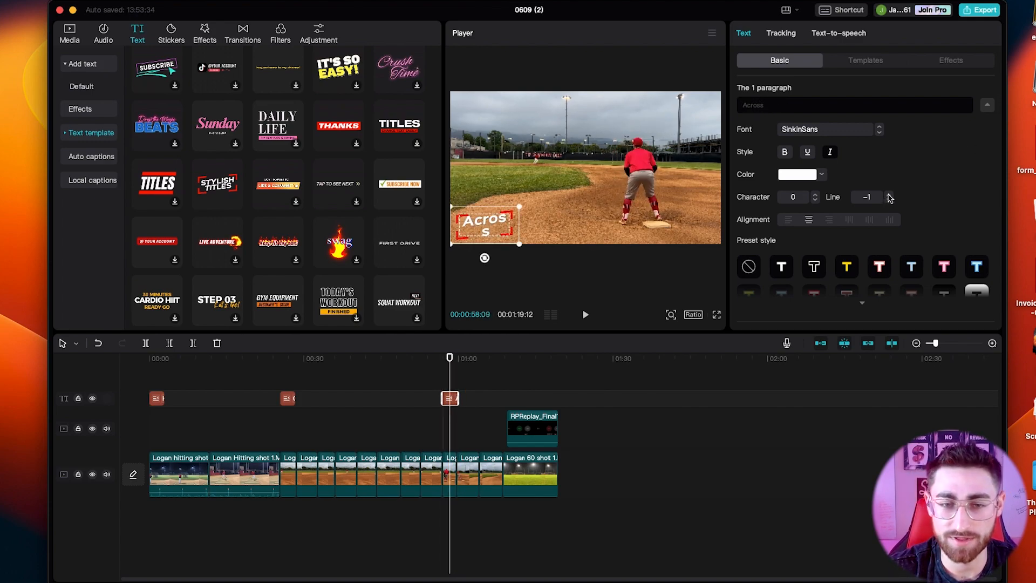
Paste a title copy at 00:01:08:19 over the start of Logan 60 shot 1.MOV and change its text to "60 yard".
click(501, 390)
key(super+v)
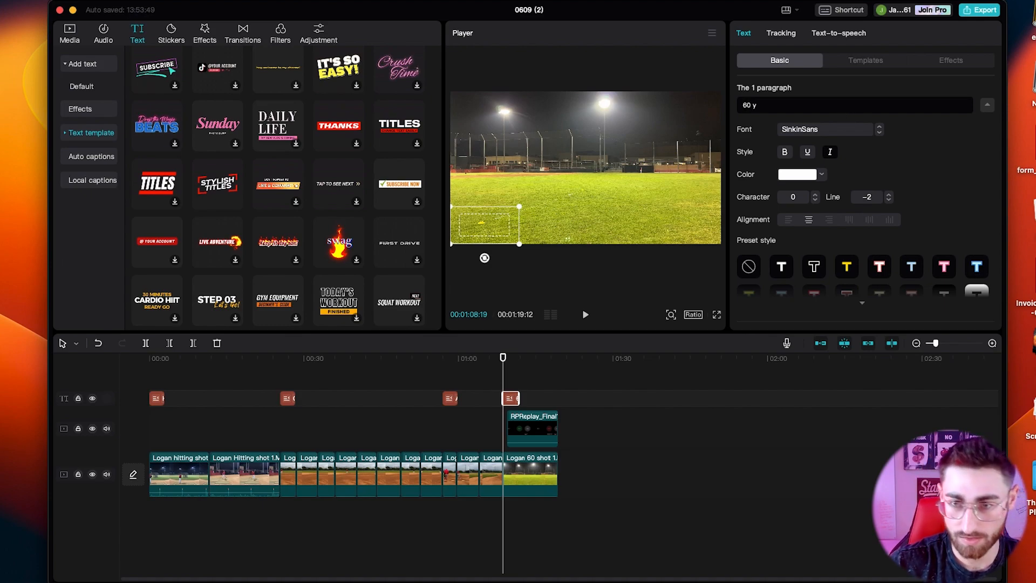
click(508, 378)
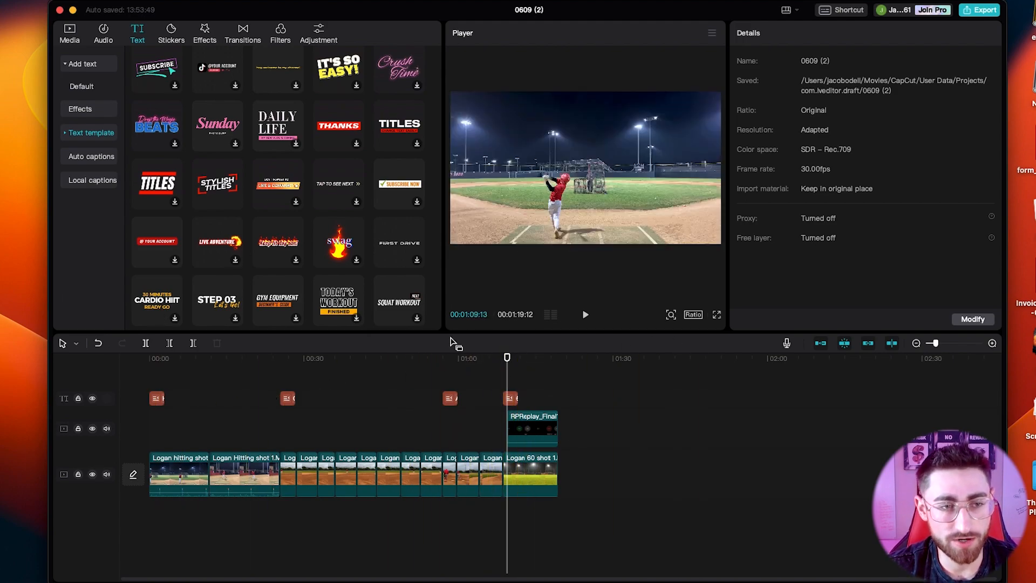
Add a default text clip and move it to the end of the timeline, right after Logan 60 shot 1.MOV.
click(89, 65)
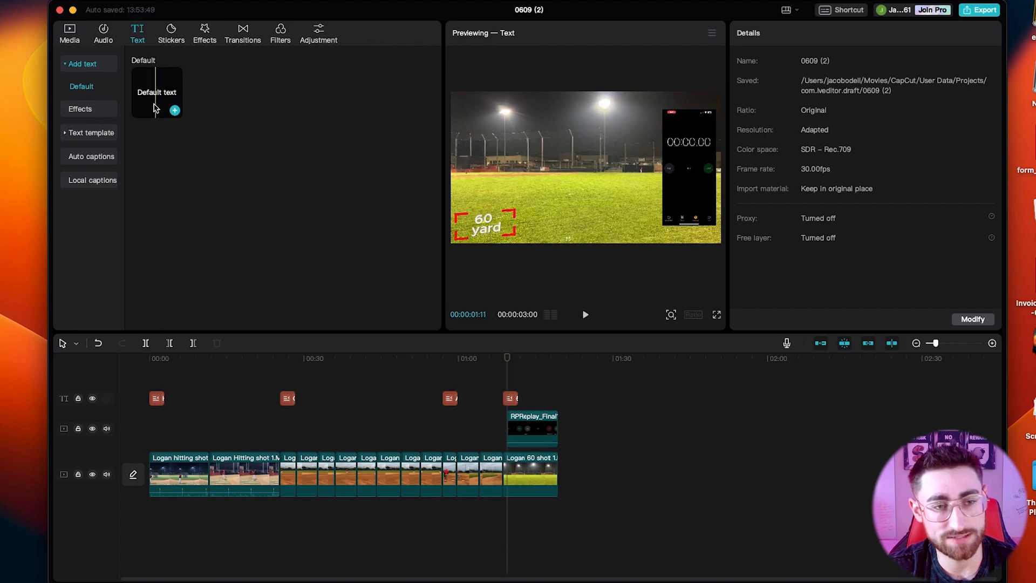
click(174, 109)
drag(516, 399, 571, 422)
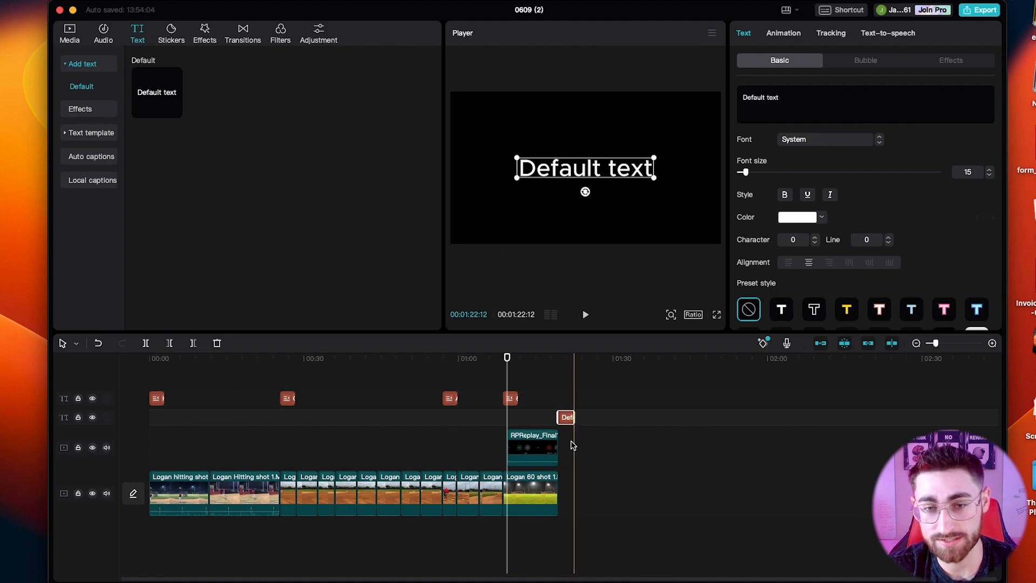
click(567, 359)
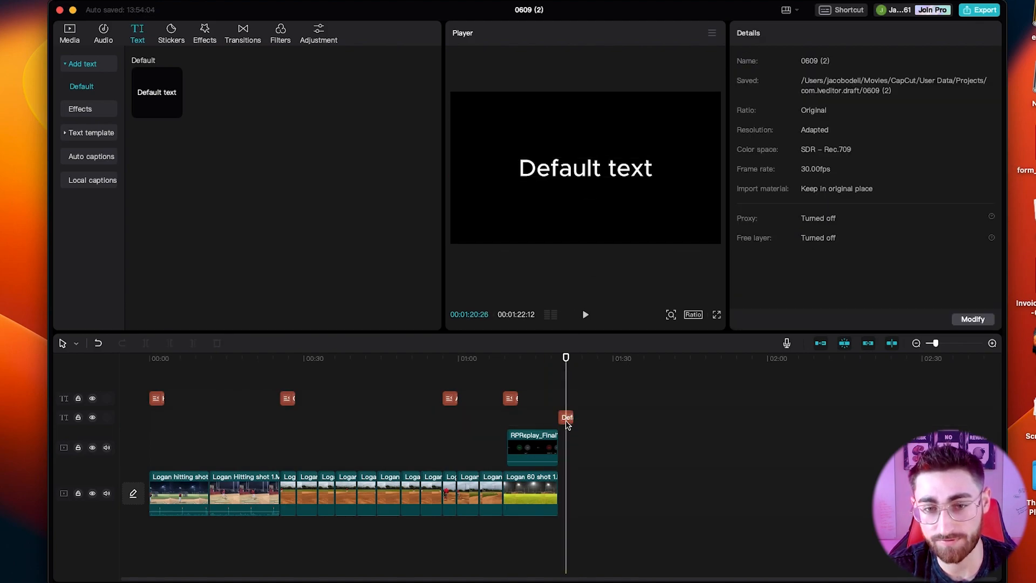
Replace the closing text clip's default wording with the player's full name and the height 5'8" on a second line.
click(616, 178)
double_click(615, 178)
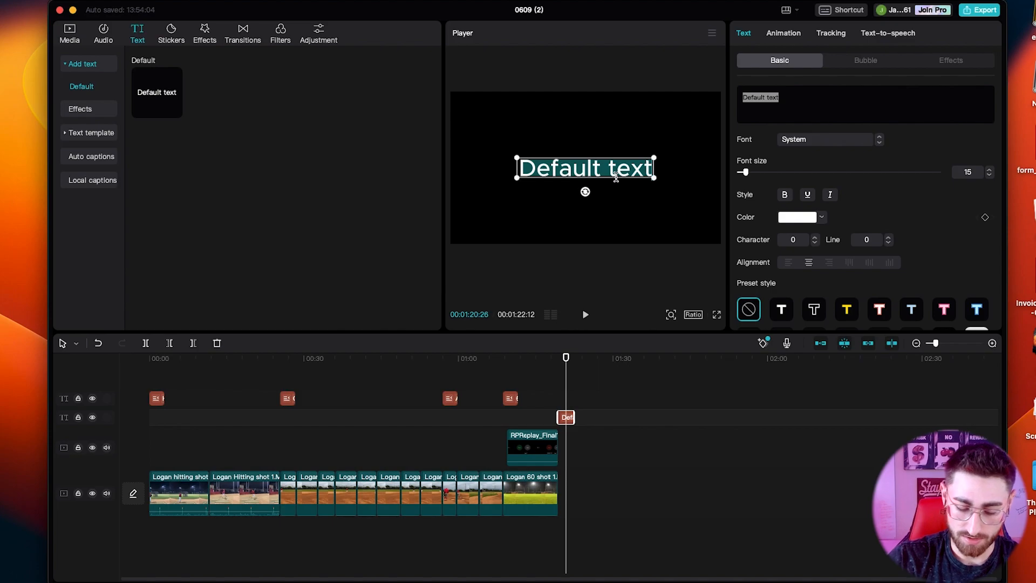
key(Return)
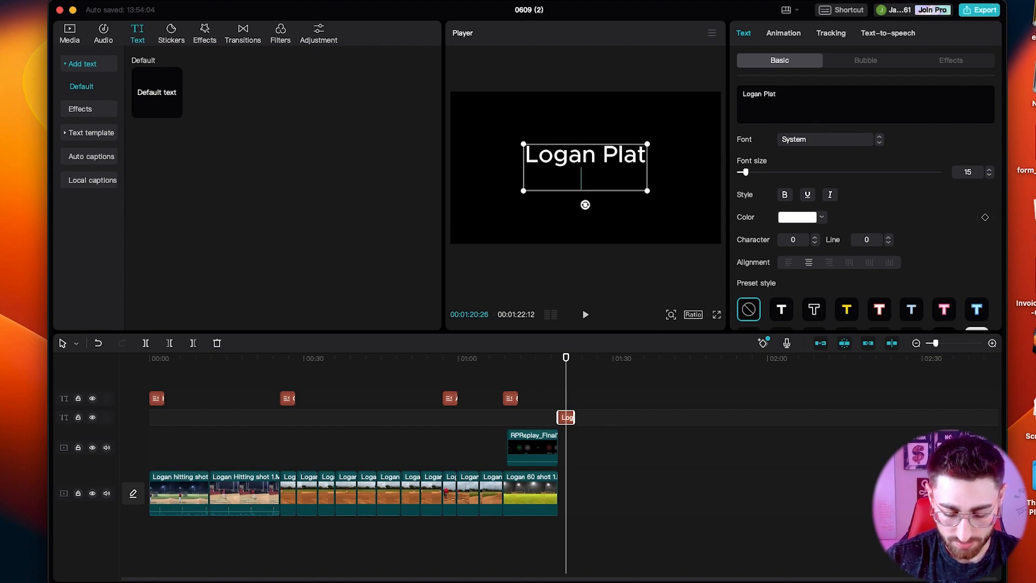
text(5)
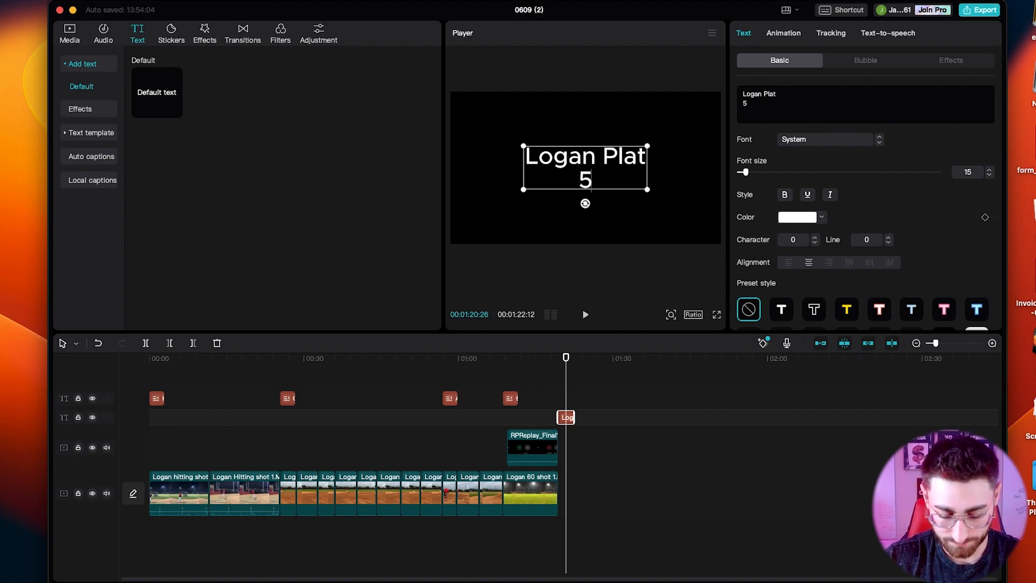
text('8")
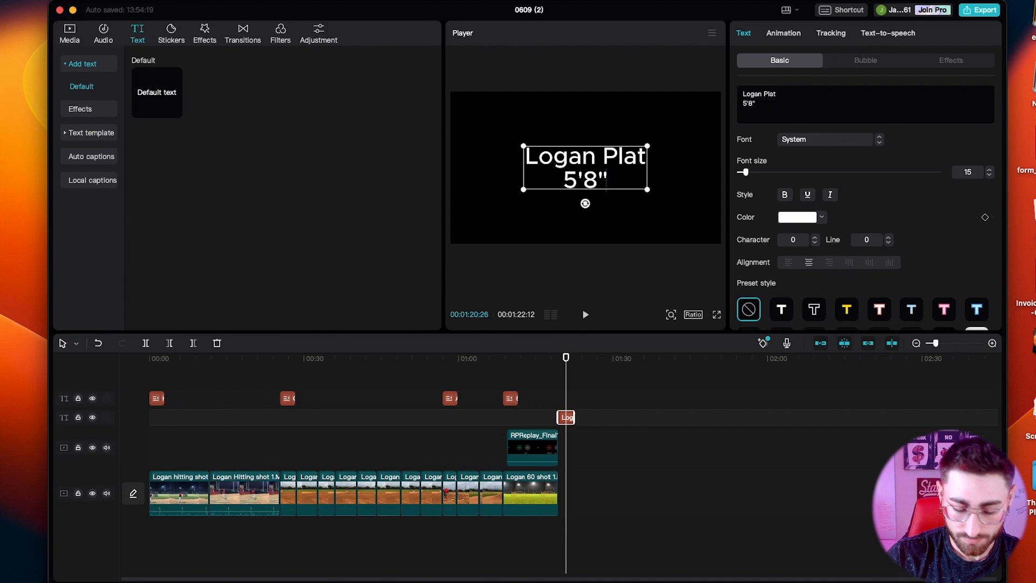
Add the lines "175lbs" and "Sophmore" below the height in the closing text.
key(Return)
text(a)
key(BackSpace)
text(1)
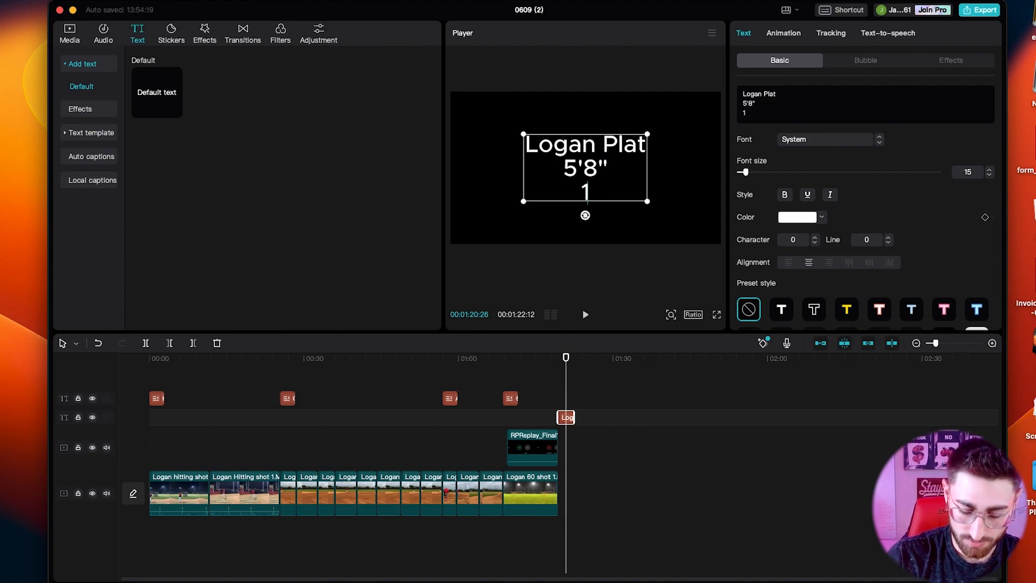
text(75)
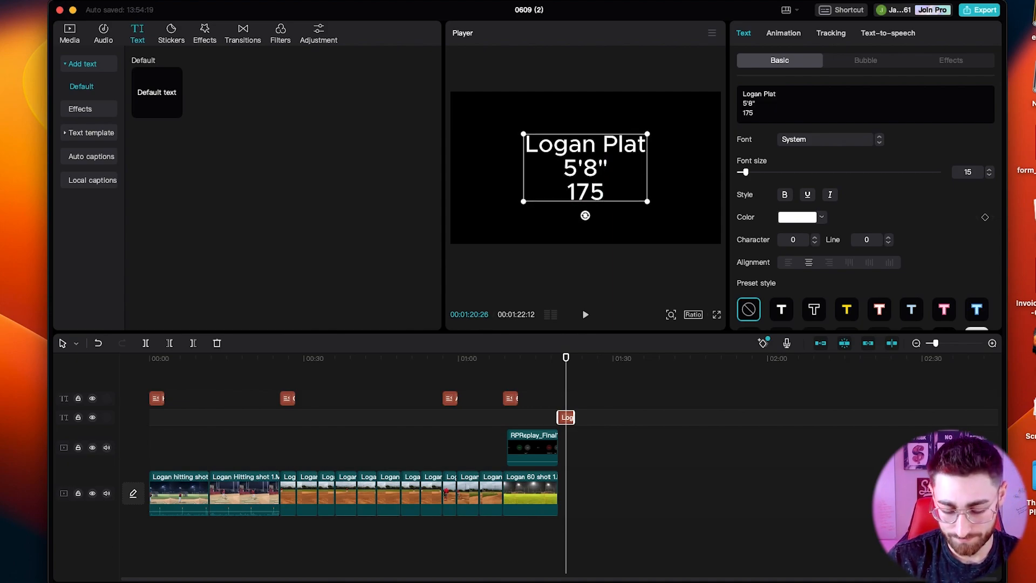
text(lbs)
key(Return)
text(Sophmore)
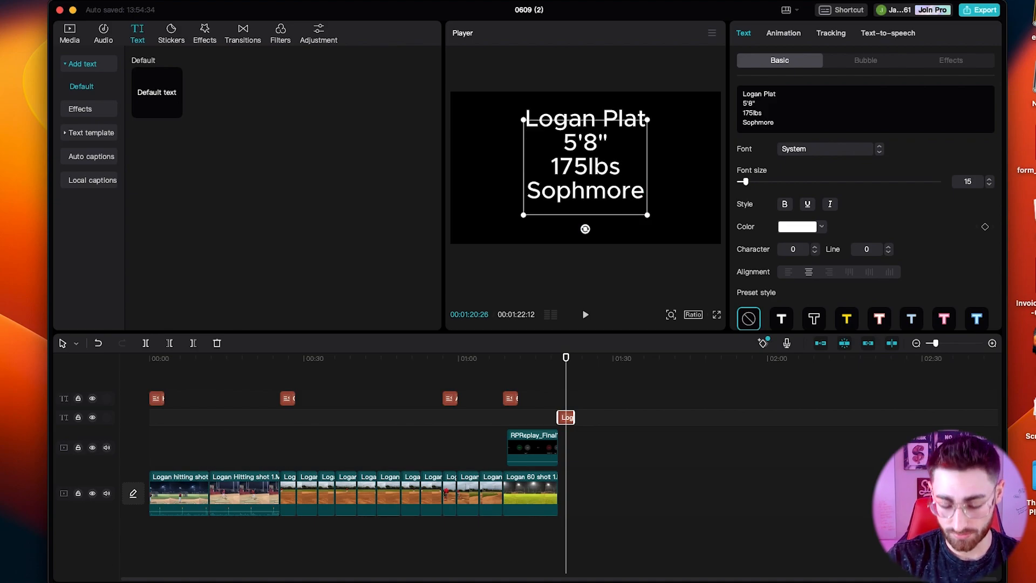
Add the lines "Coaches information", "Your information" and "club team" to the end of the closing text.
text(Coaches information)
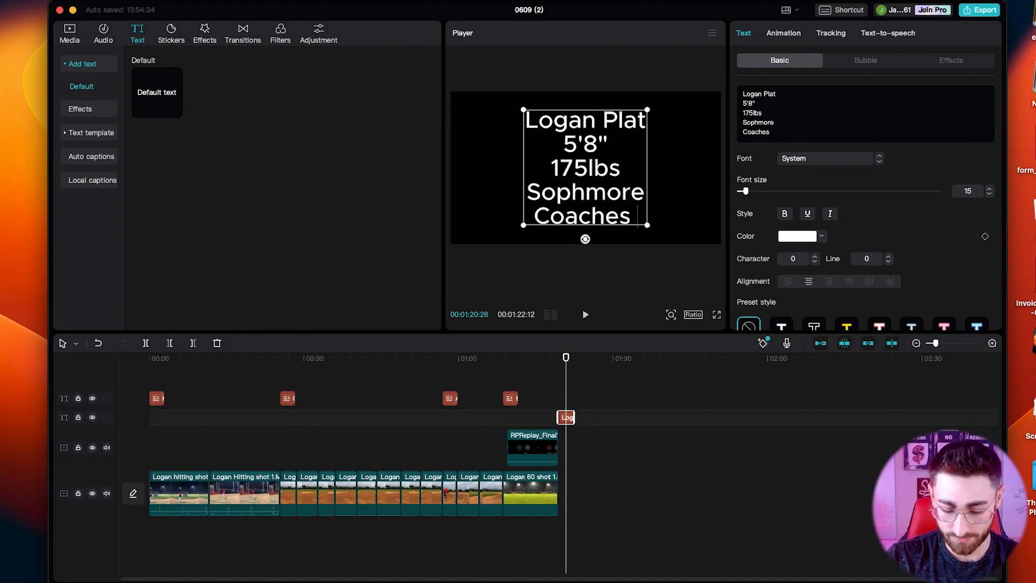
key(Return)
text(Your in)
key(BackSpace)
text(informa)
key(BackSpace)
key(BackSpace)
key(BackSpace)
key(BackSpace)
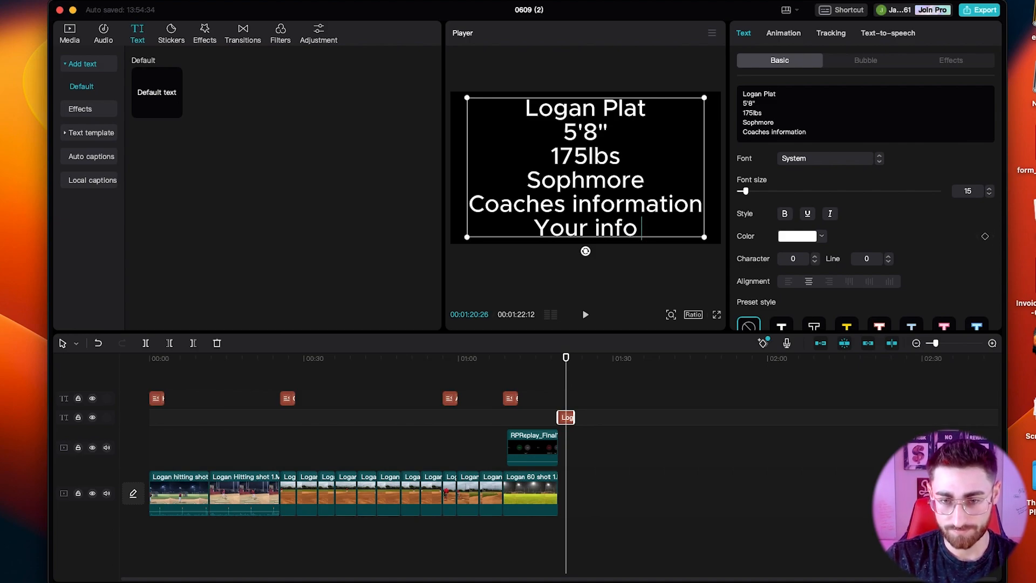
text(formation)
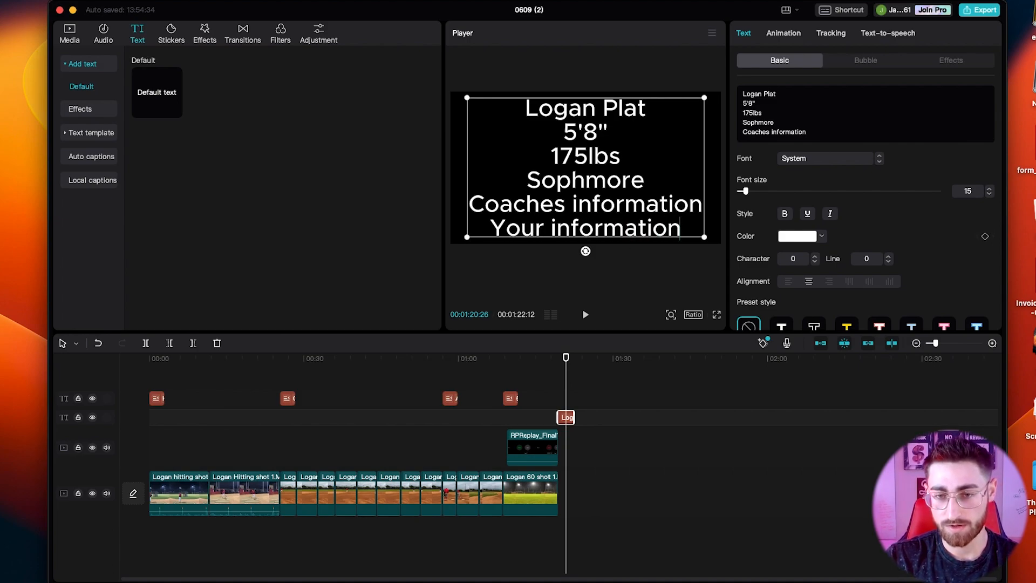
key(Return)
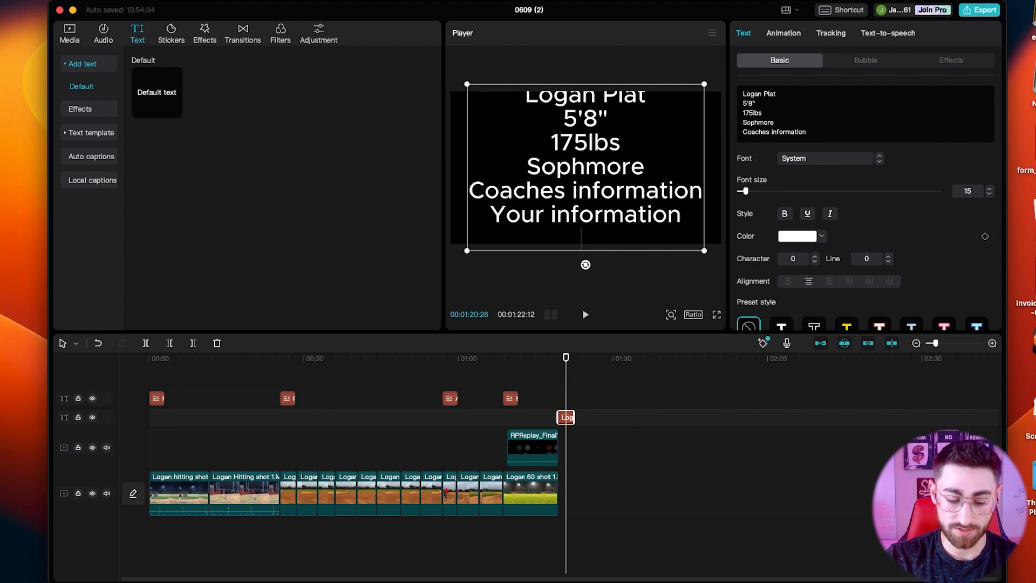
text(C)
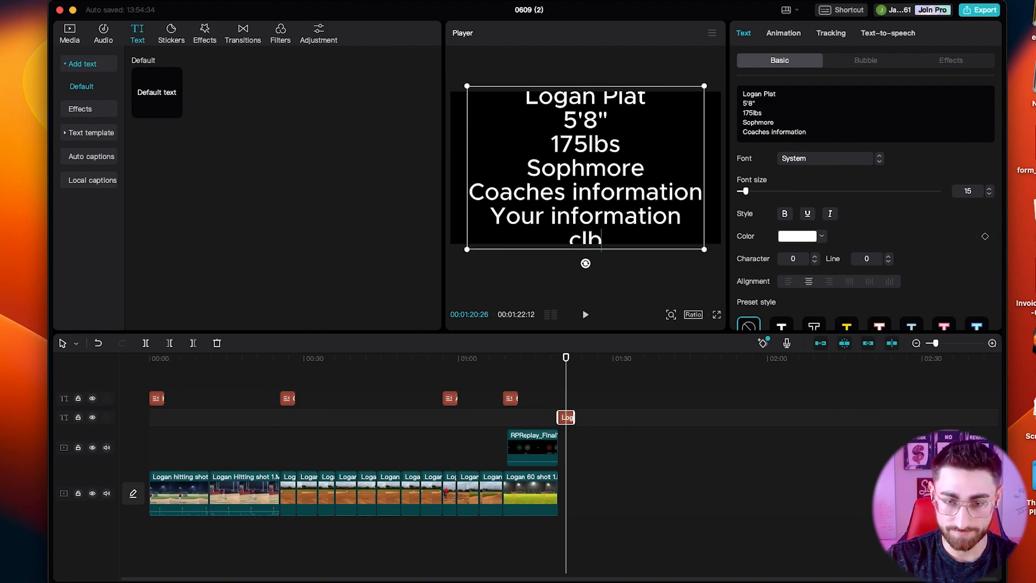
text(lub team)
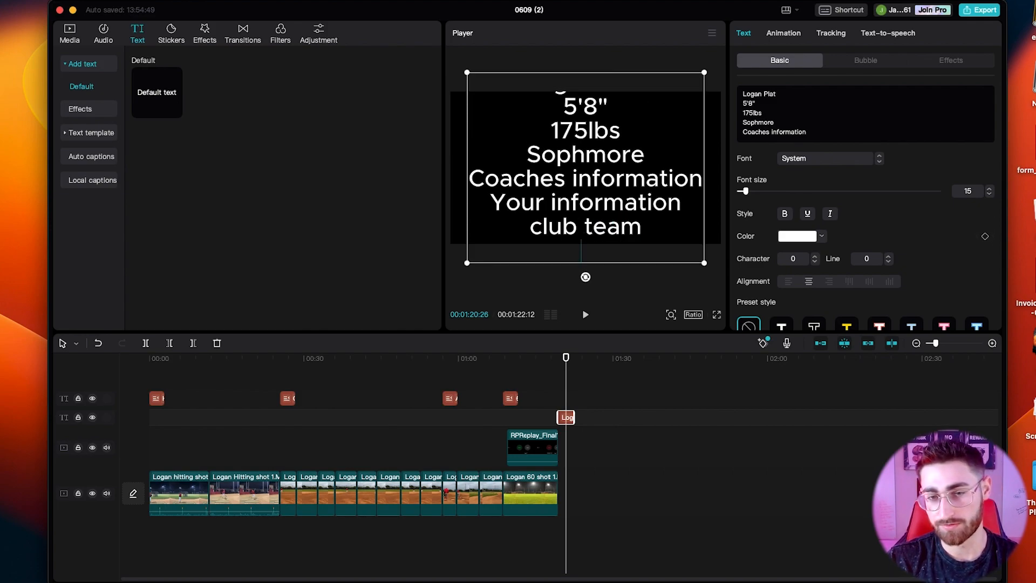
text(s)
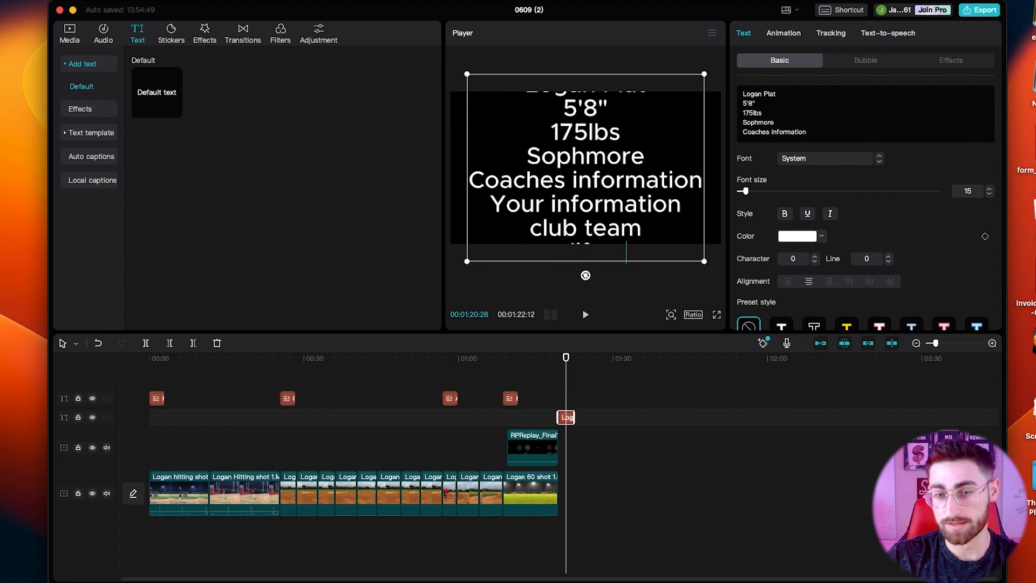
Clear the unfinished line under "club team" and scale the closing text block down to fit within the frame.
key(super+a)
click(807, 126)
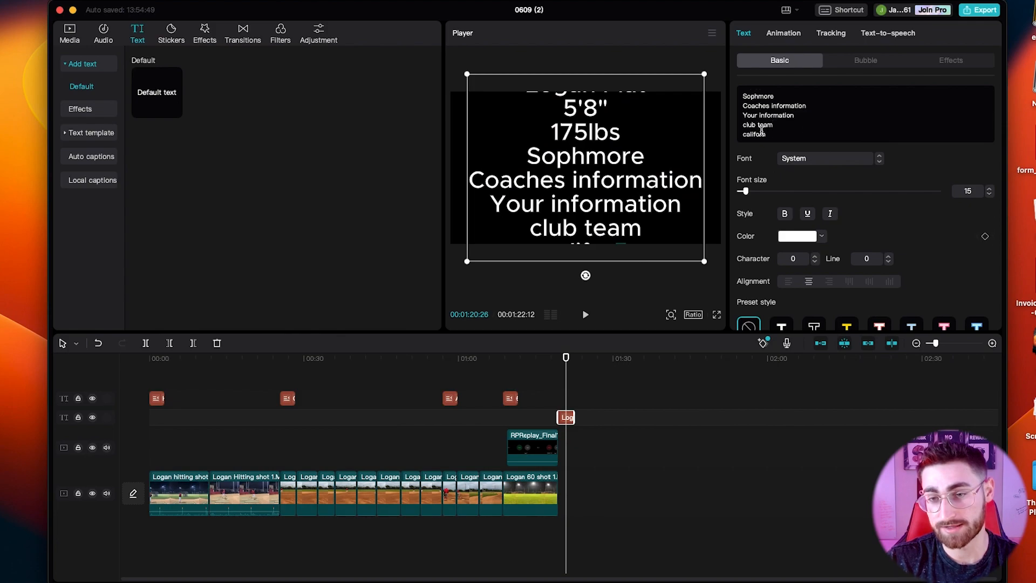
key(BackSpace)
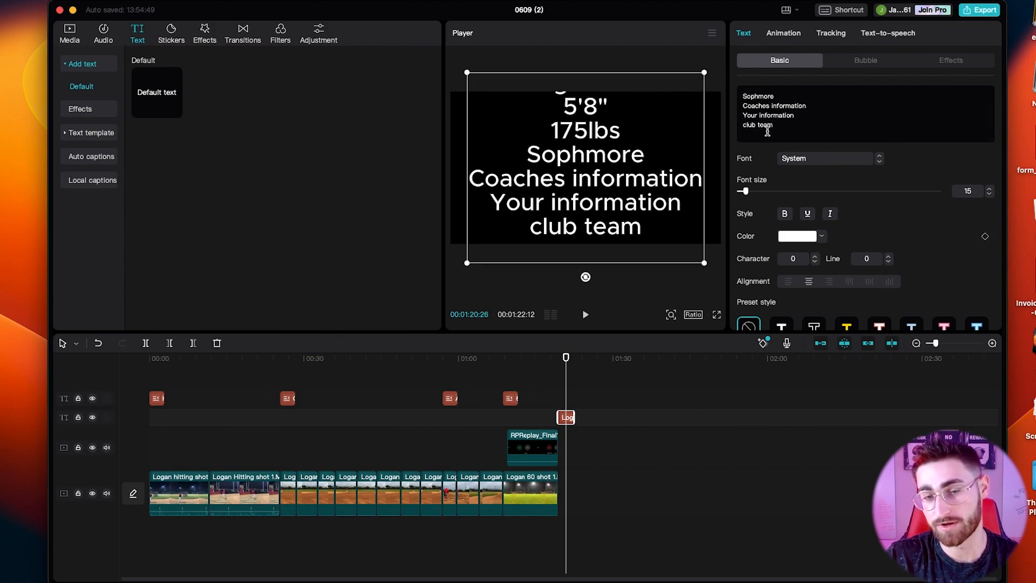
key(BackSpace)
drag(705, 87, 603, 184)
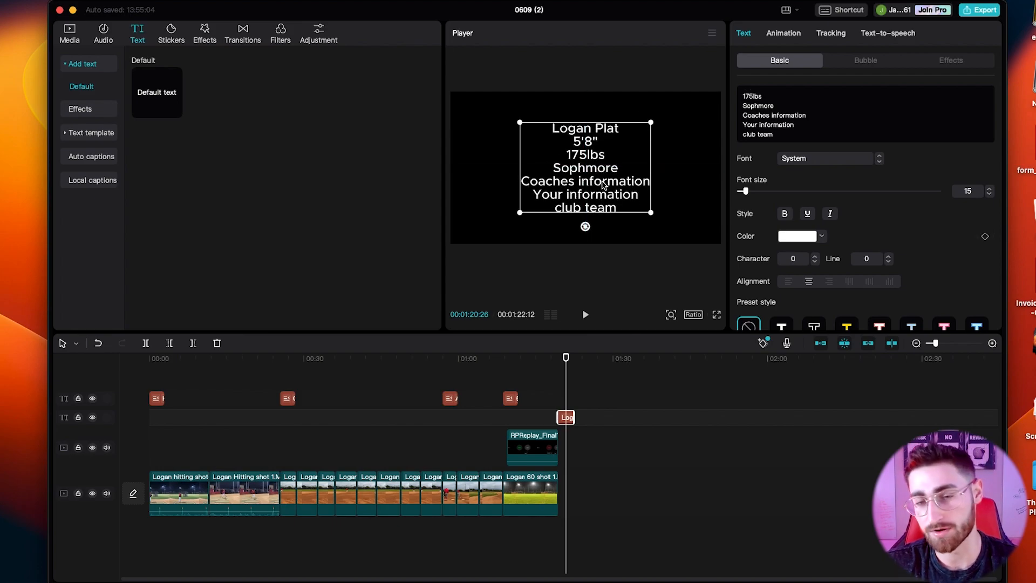
click(670, 99)
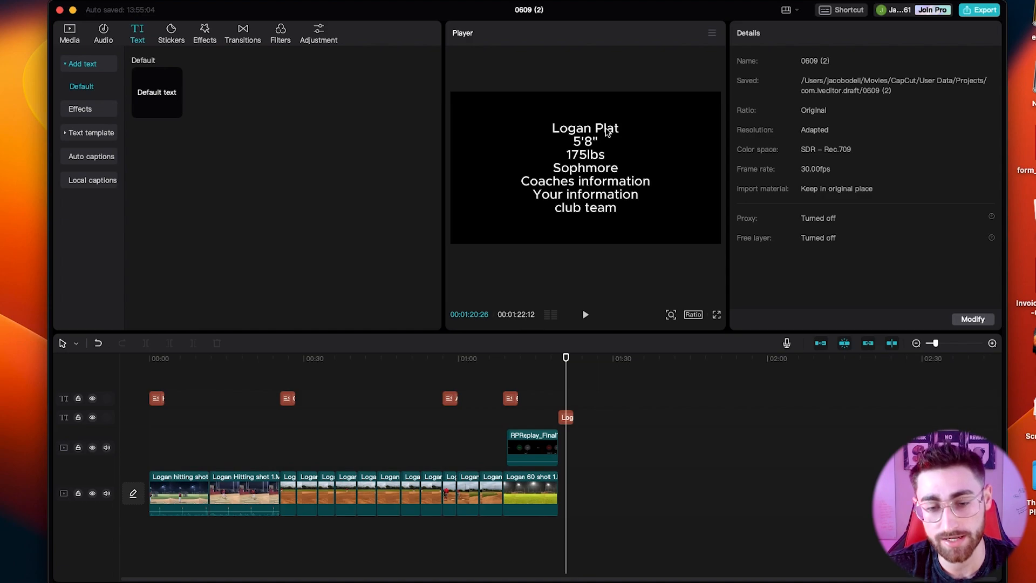
Paste a copy of the closing text at the start of the timeline and extend it to the end of the first hitting clip.
click(568, 418)
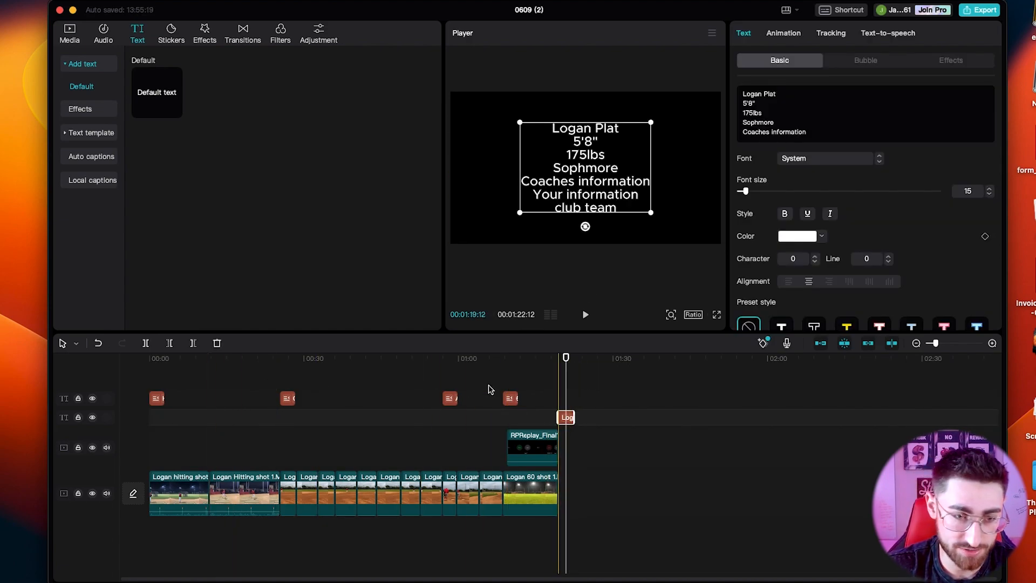
click(128, 361)
key(super+v)
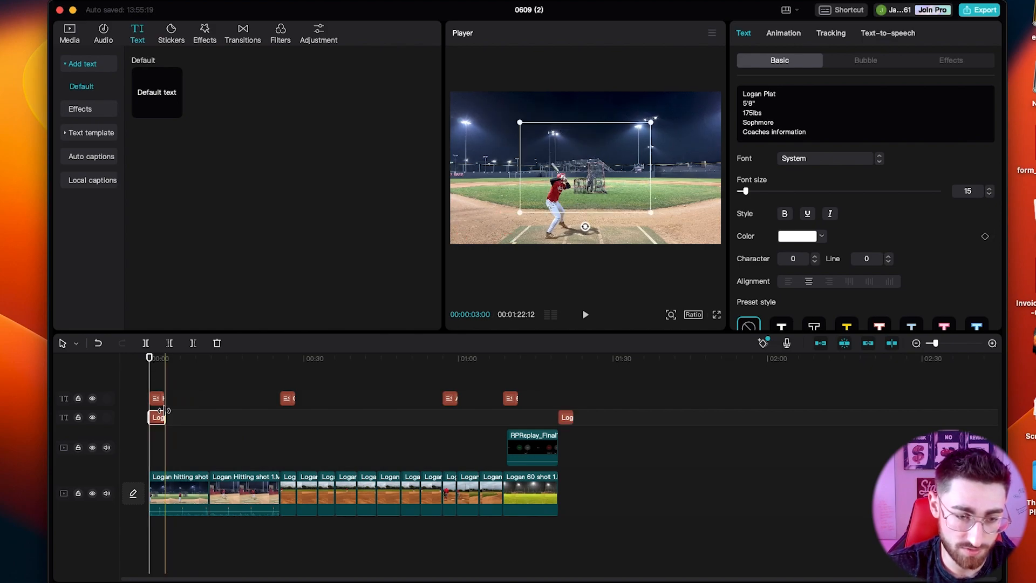
drag(164, 412, 210, 416)
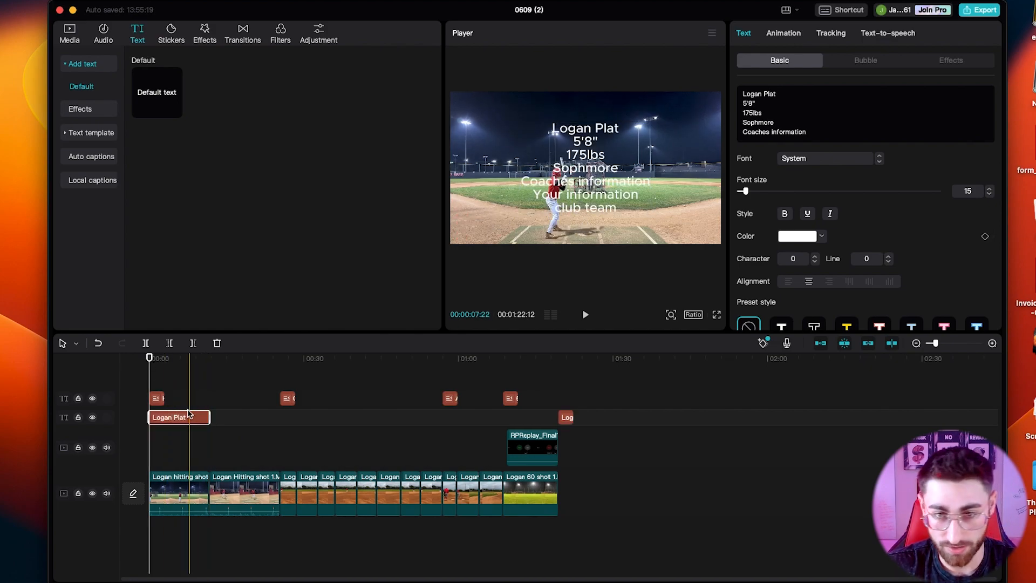
Delete the "Coaches information", "Your information" and "club team" lines from the copied text at the start.
drag(820, 127, 748, 127)
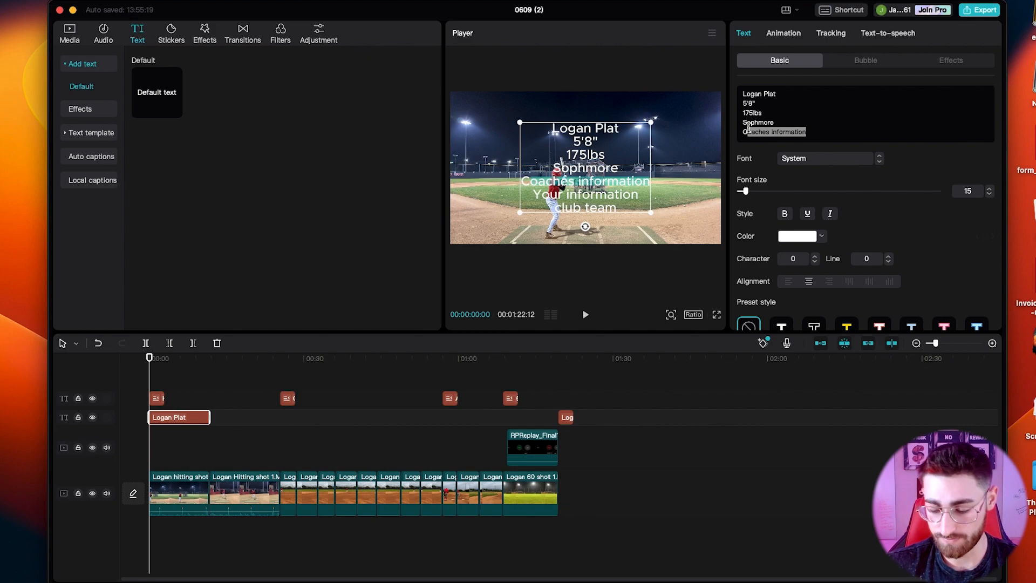
key(BackSpace)
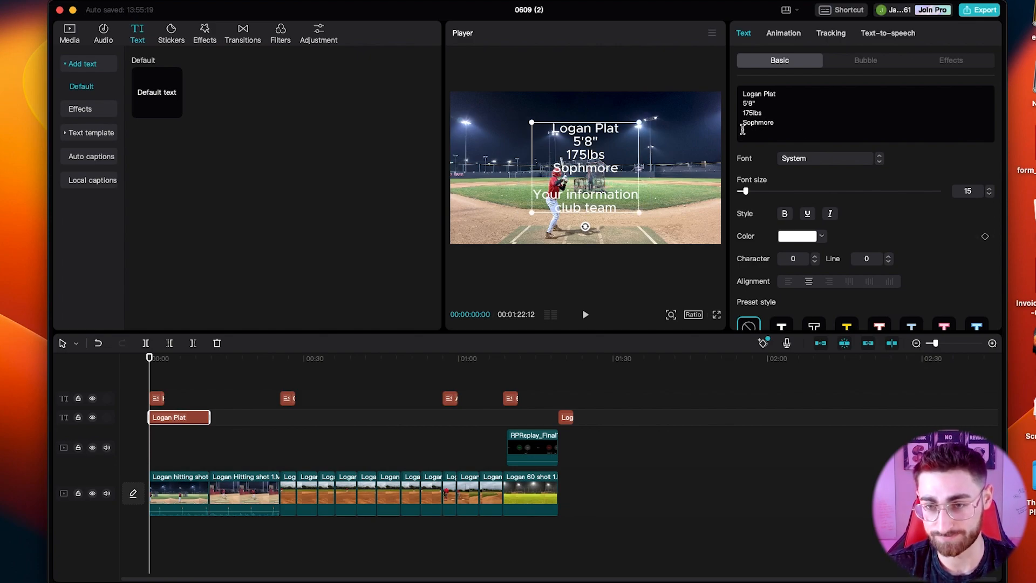
scroll(743, 130, down, 2)
drag(777, 133, 744, 125)
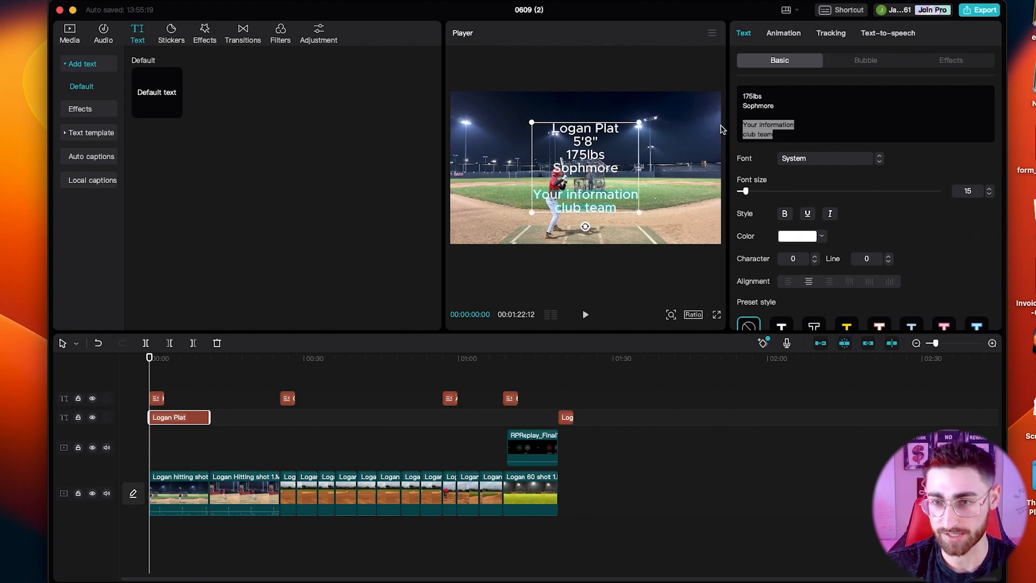
key(BackSpace)
key(BackSpace)
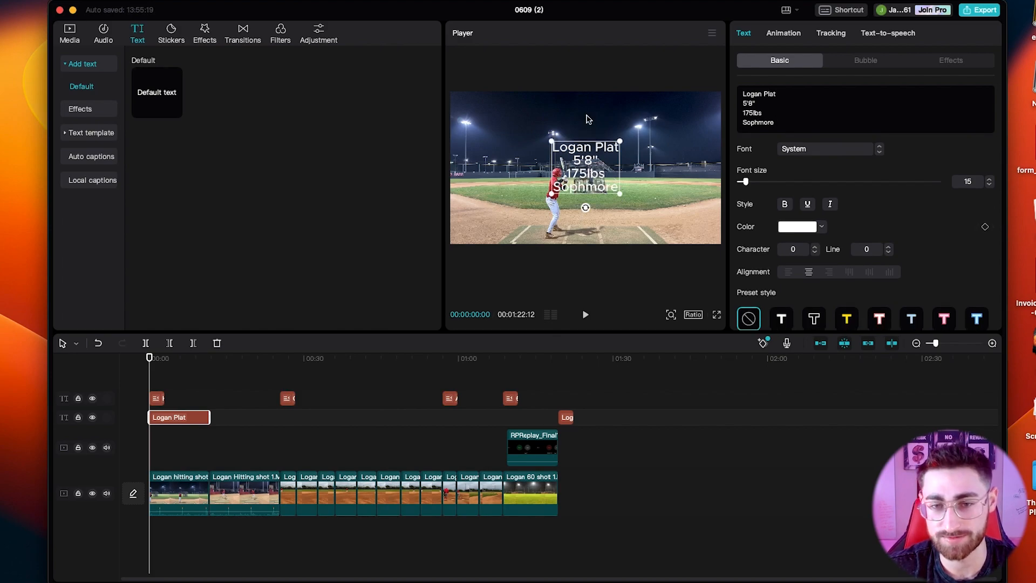
Shrink the player info text, place it in the upper-right corner of the video frame, and play the opening to check it.
drag(600, 180, 662, 140)
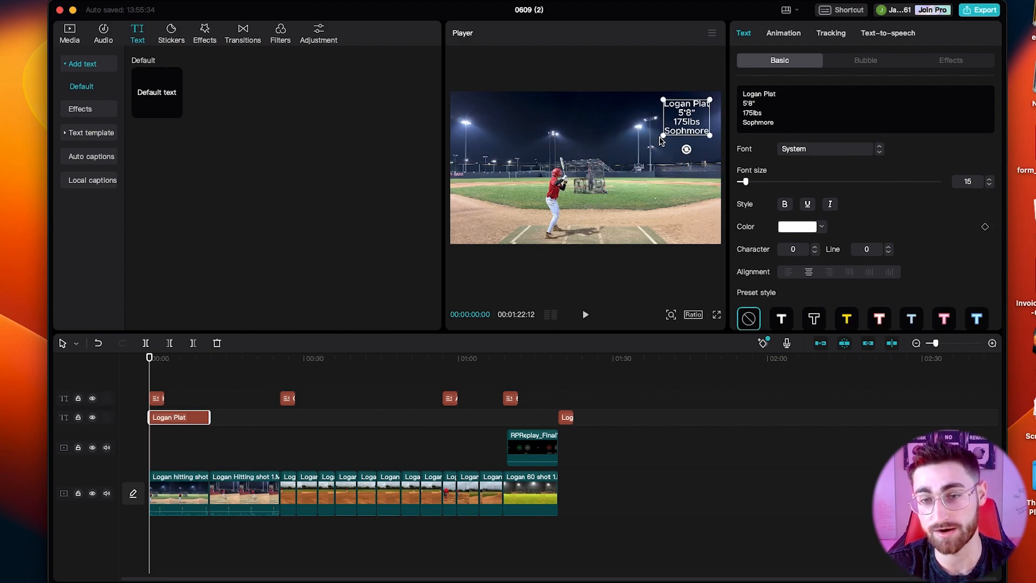
click(640, 144)
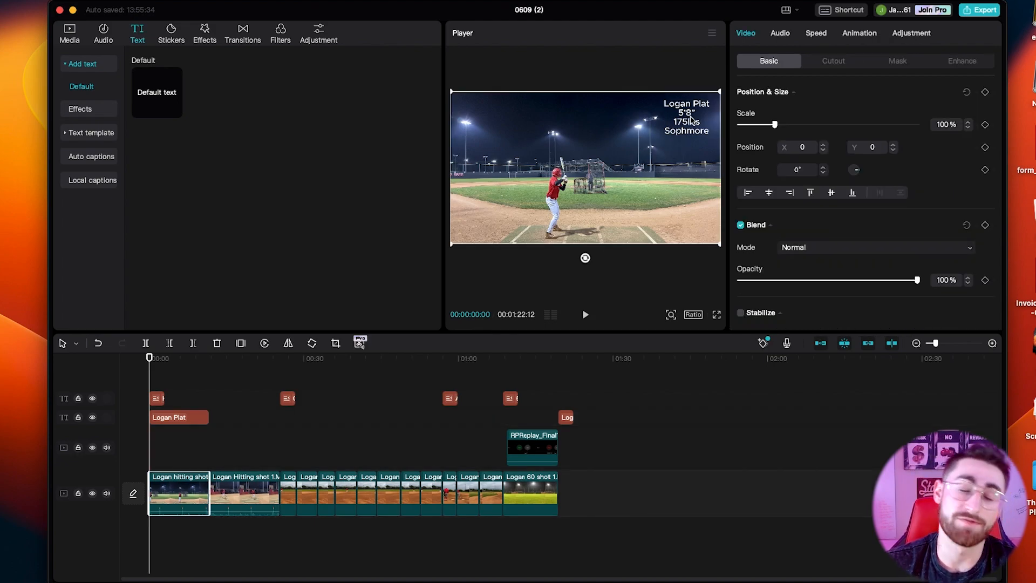
click(691, 120)
key(space)
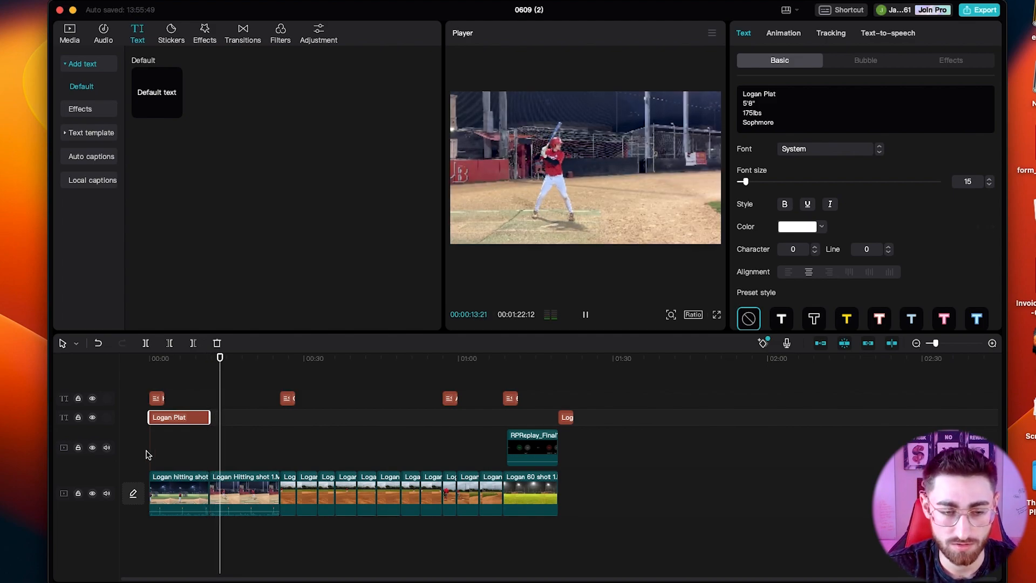
Trim off the start of the second hitting clip up to 00:00:14:02 and play back the result.
click(222, 495)
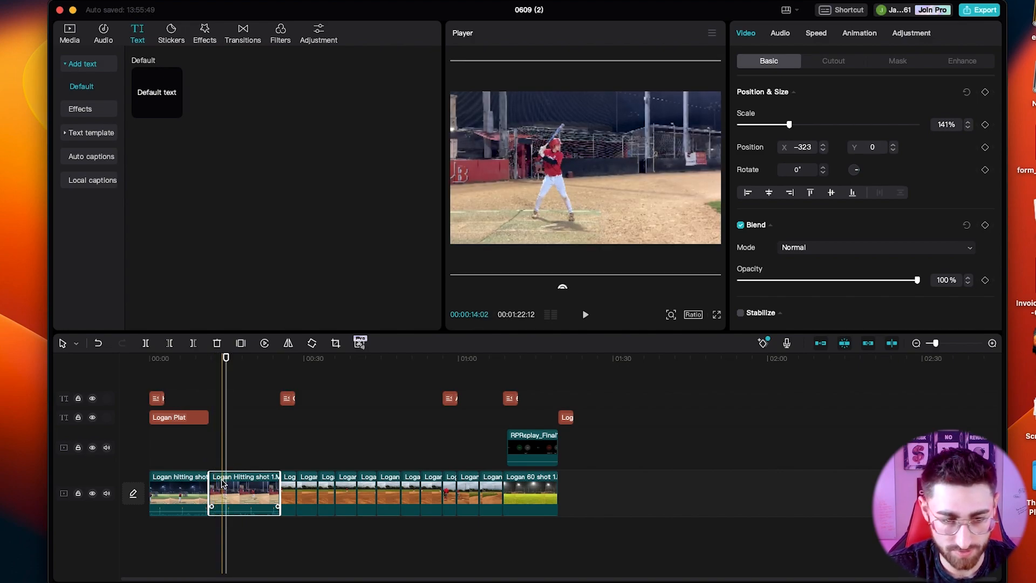
click(223, 477)
key(a)
click(217, 486)
key(Delete)
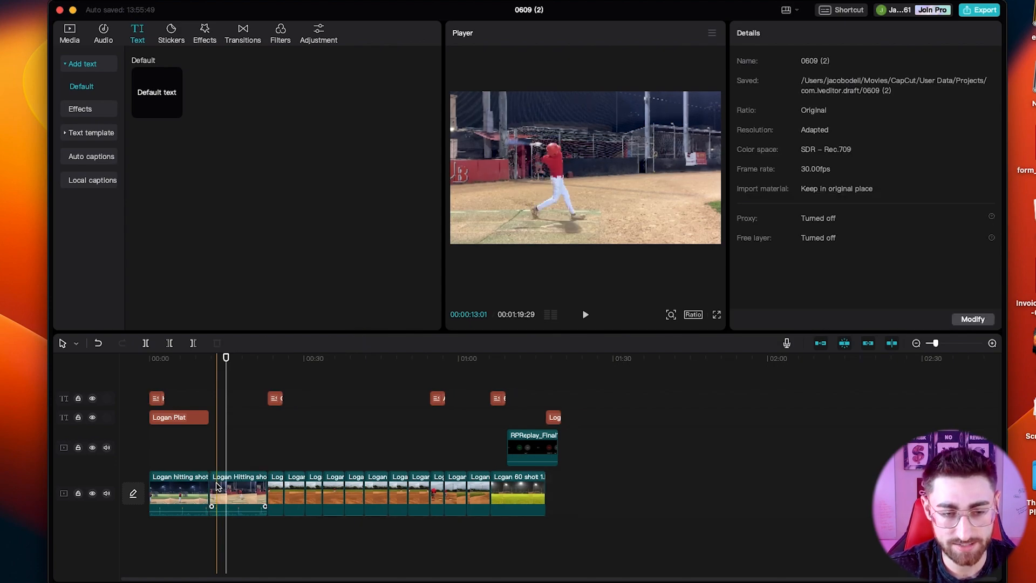
key(space)
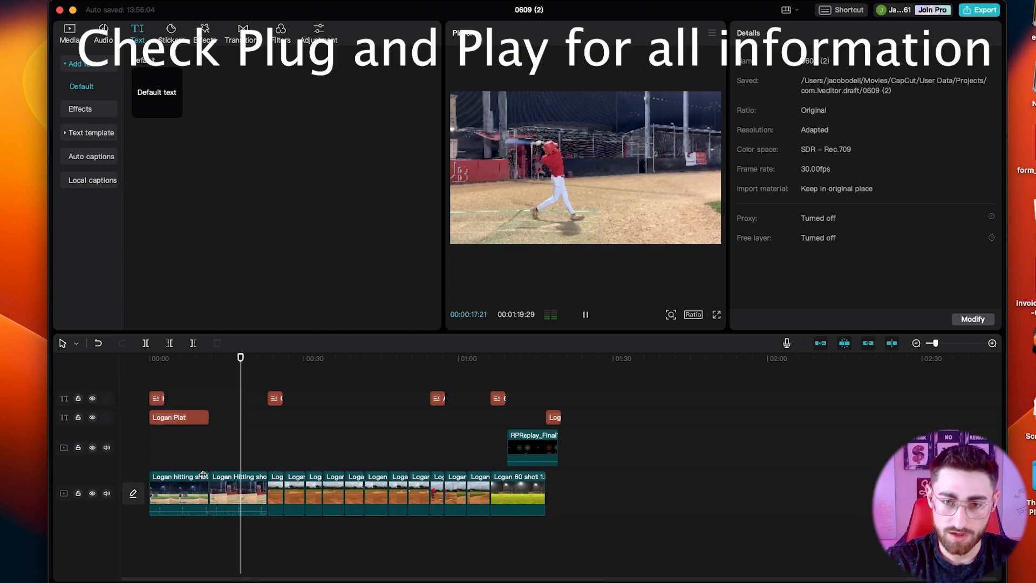
key(space)
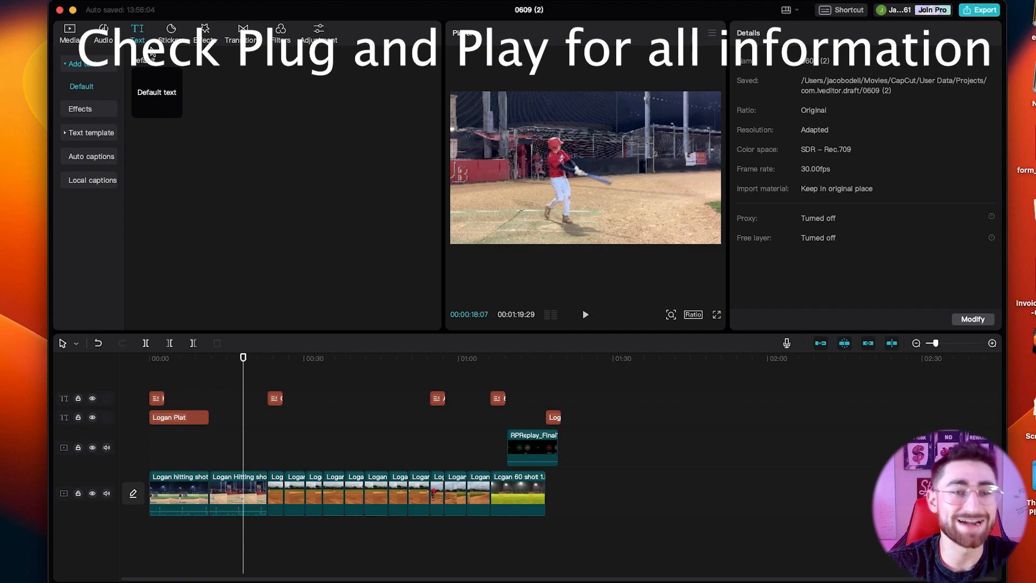
Show the trending transitions and move the closing text clip to 00:01:19:29, just past the end of the stopwatch overlay.
click(249, 35)
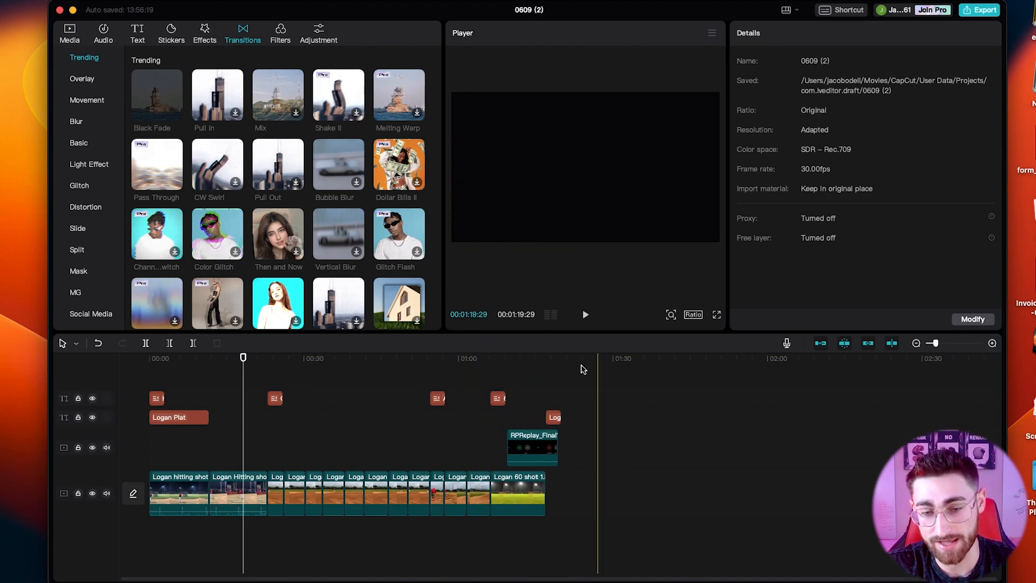
click(561, 389)
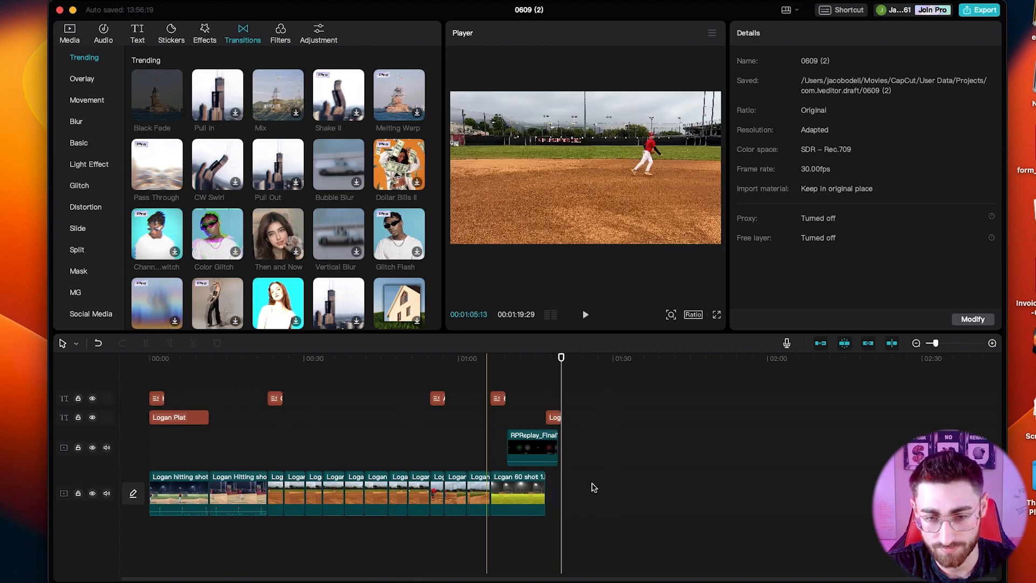
drag(555, 417, 570, 436)
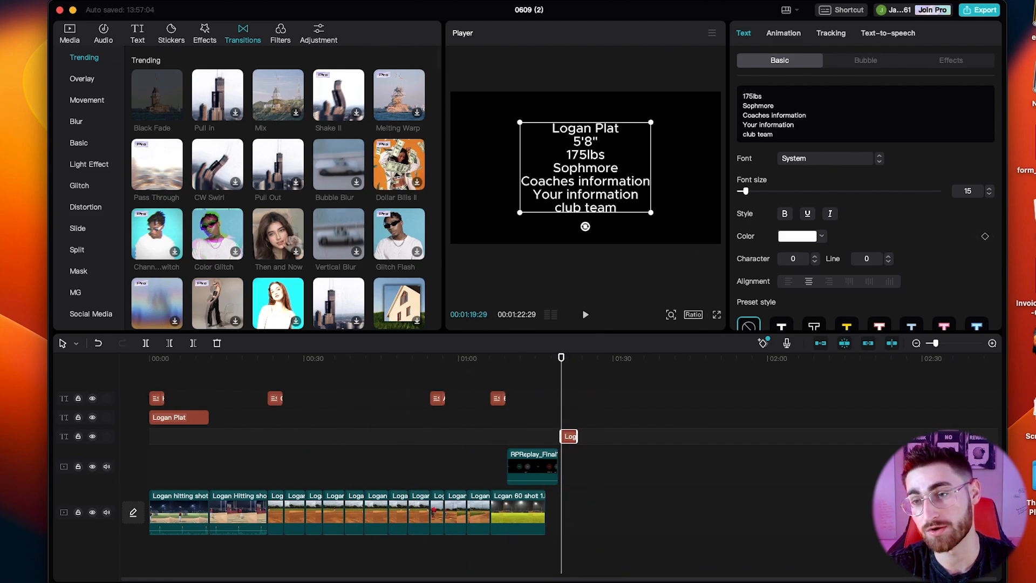
Review the project's video export settings and close them without exporting.
click(981, 12)
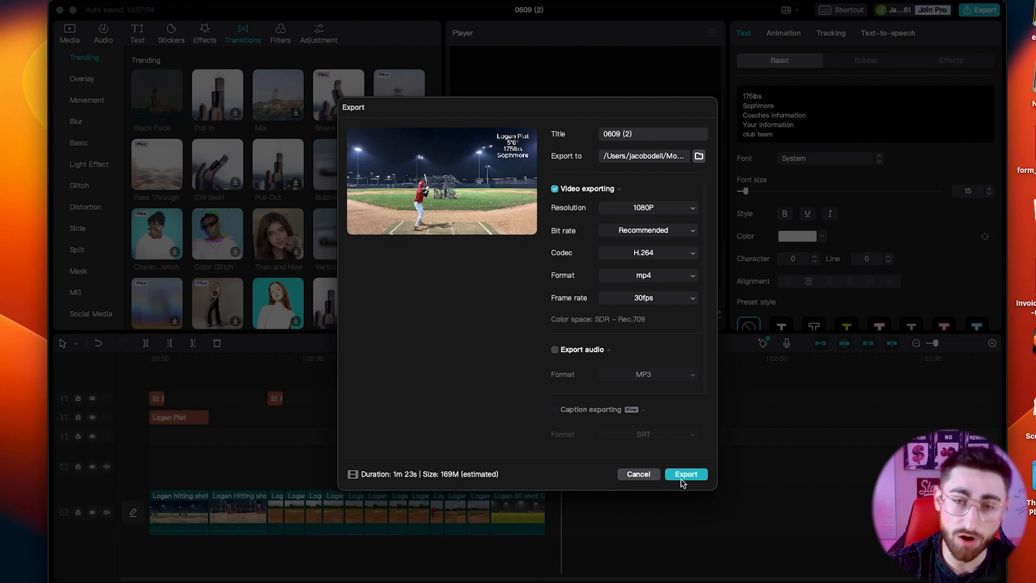
click(637, 474)
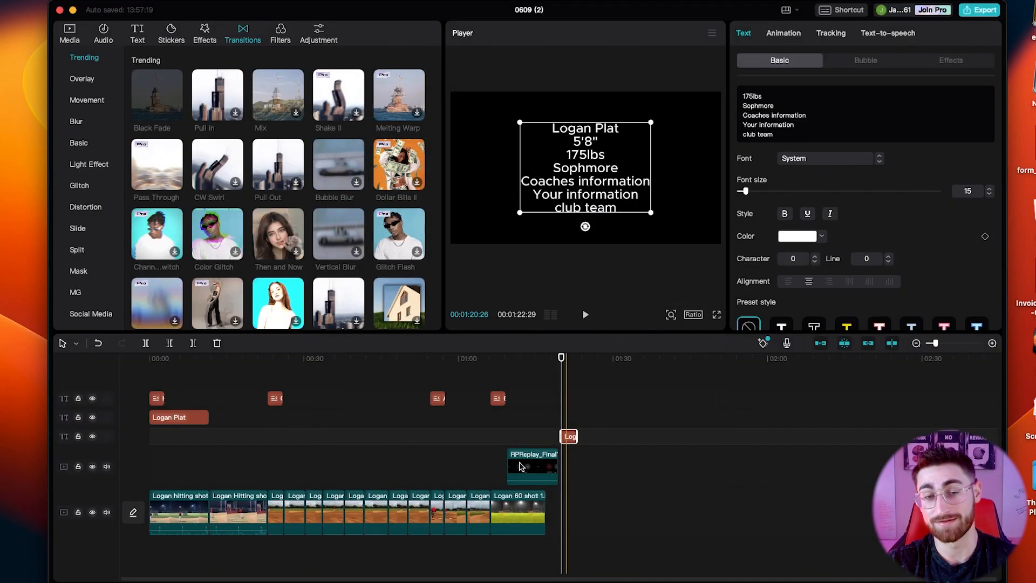